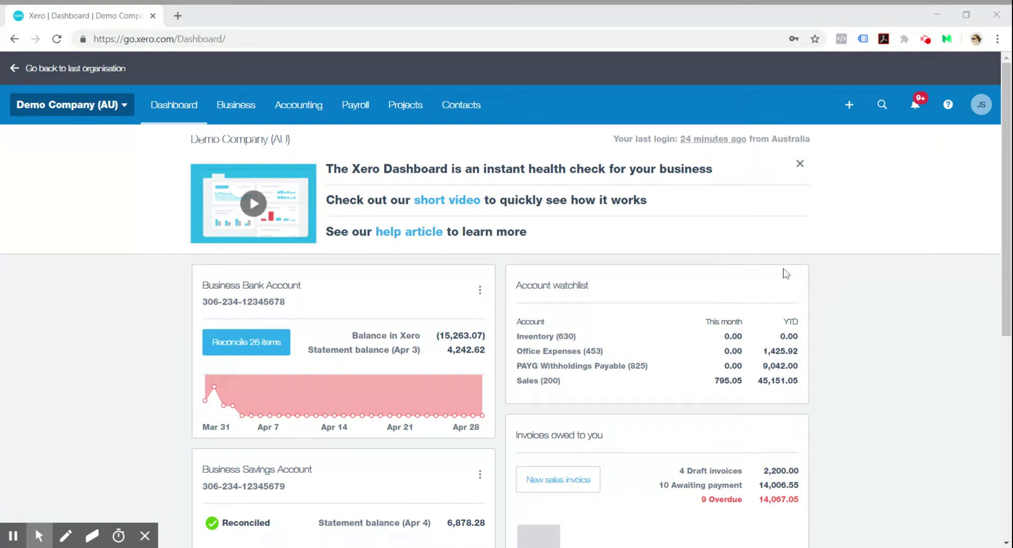
# Step: Examine the dashboard's bank accounts, account watchlist, invoices owed, bills to pay and total cash in and out
pyautogui.moveTo(1001, 204); pyautogui.dragTo(997, 177)
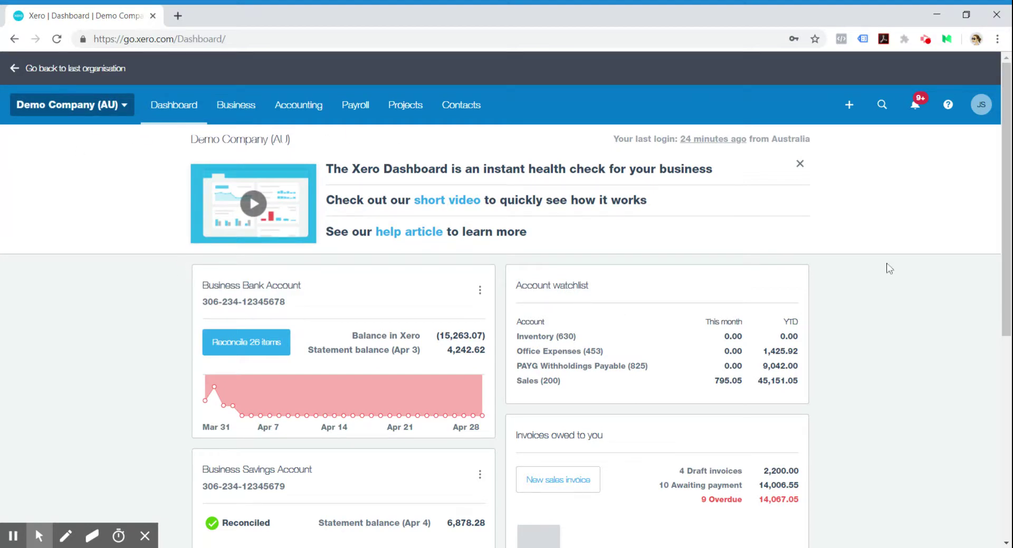
pyautogui.moveTo(1008, 172); pyautogui.dragTo(1007, 182)
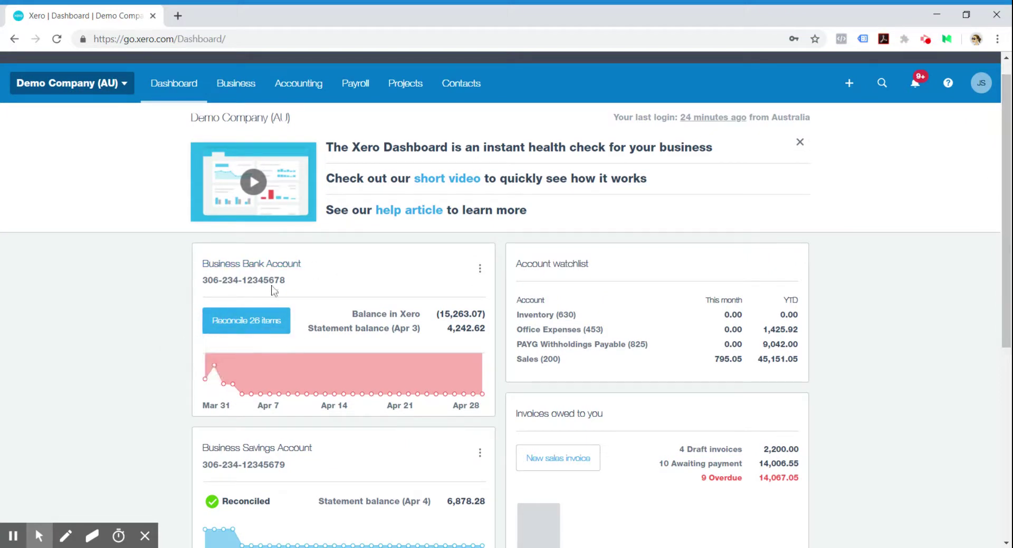
pyautogui.scroll(-1, 276, 280)
pyautogui.scroll(-1, 277, 316)
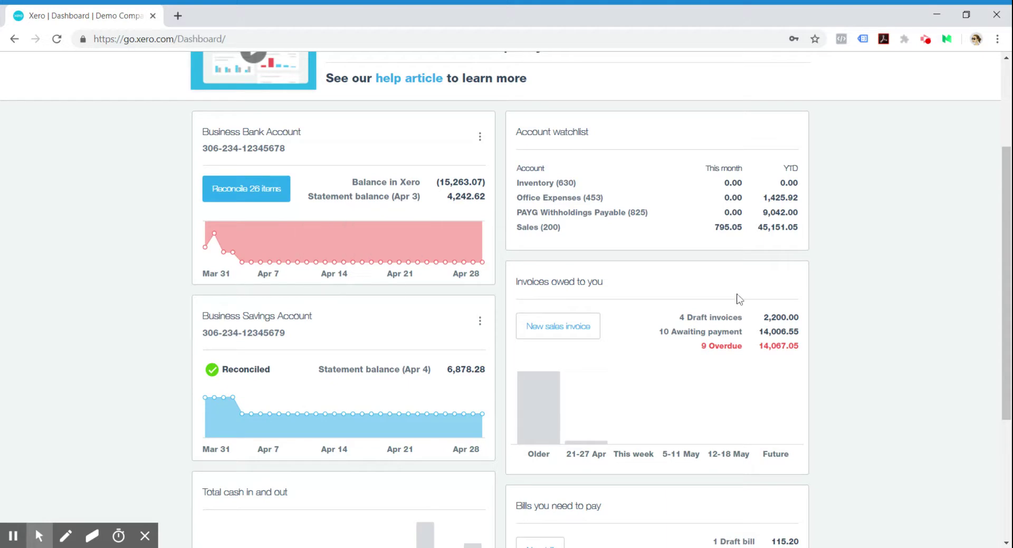
pyautogui.moveTo(1007, 215); pyautogui.dragTo(1006, 188)
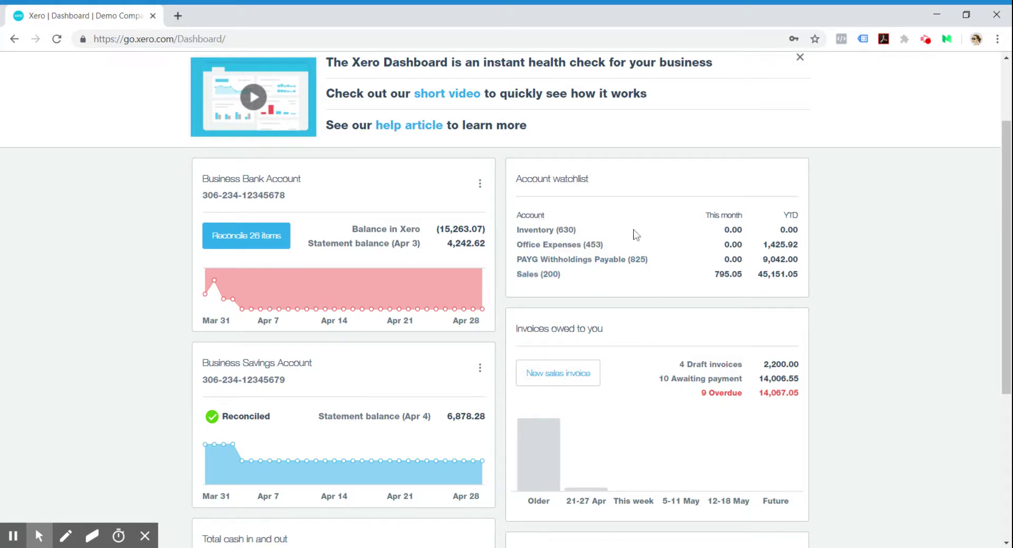
pyautogui.scroll(2, 581, 259)
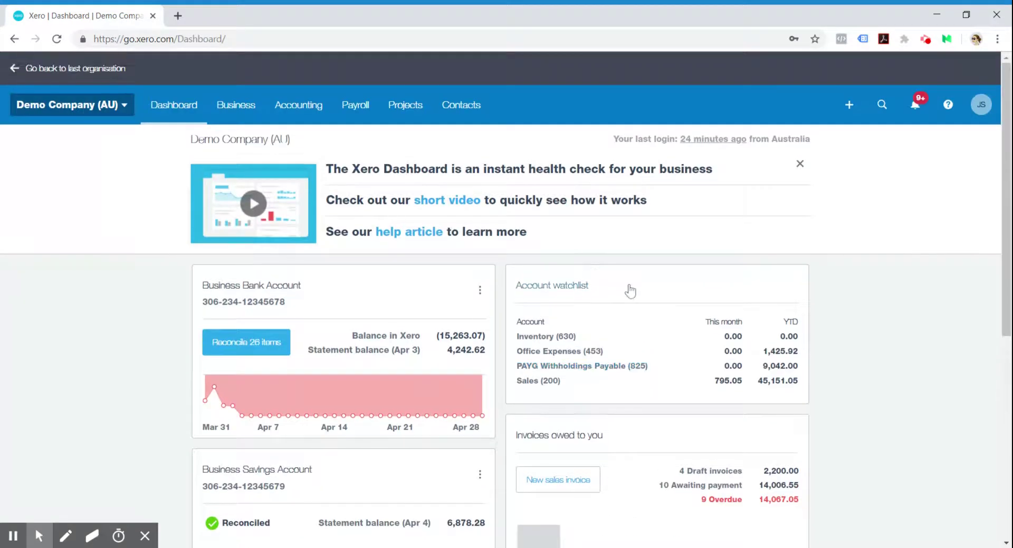
pyautogui.scroll(-6, 833, 359)
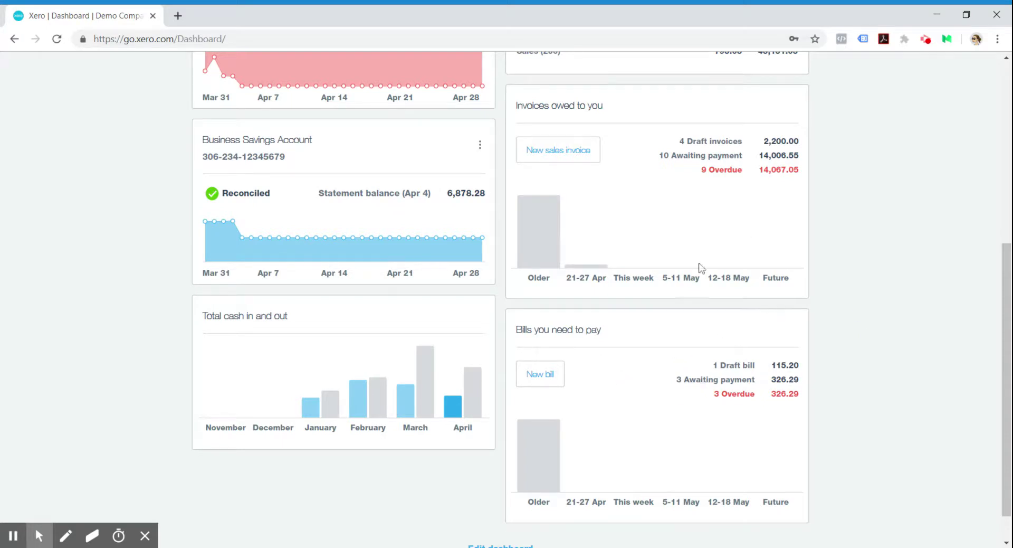
pyautogui.scroll(6, 690, 294)
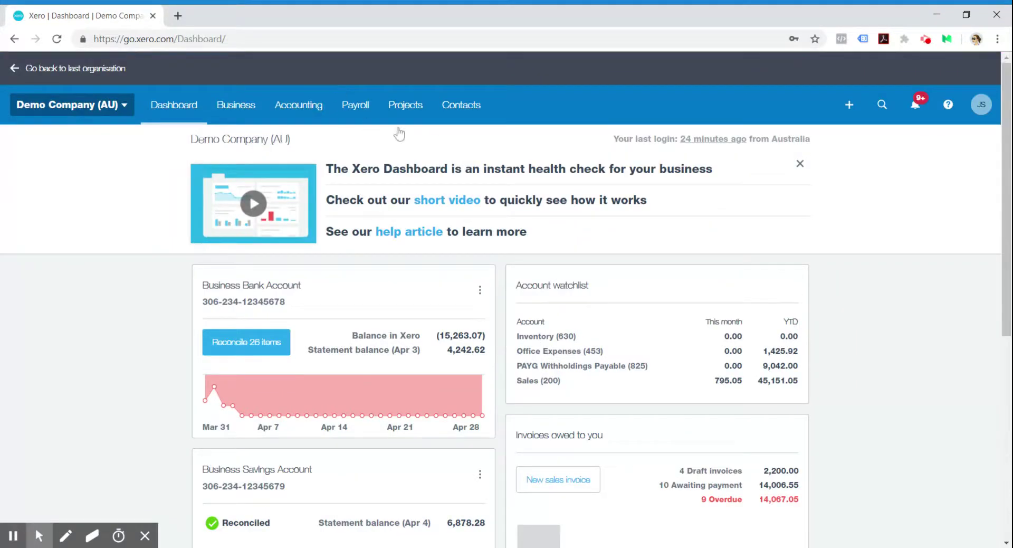
# Step: Open the settings of Demo Company (AU) and view the organisation's current users
pyautogui.click(132, 105)
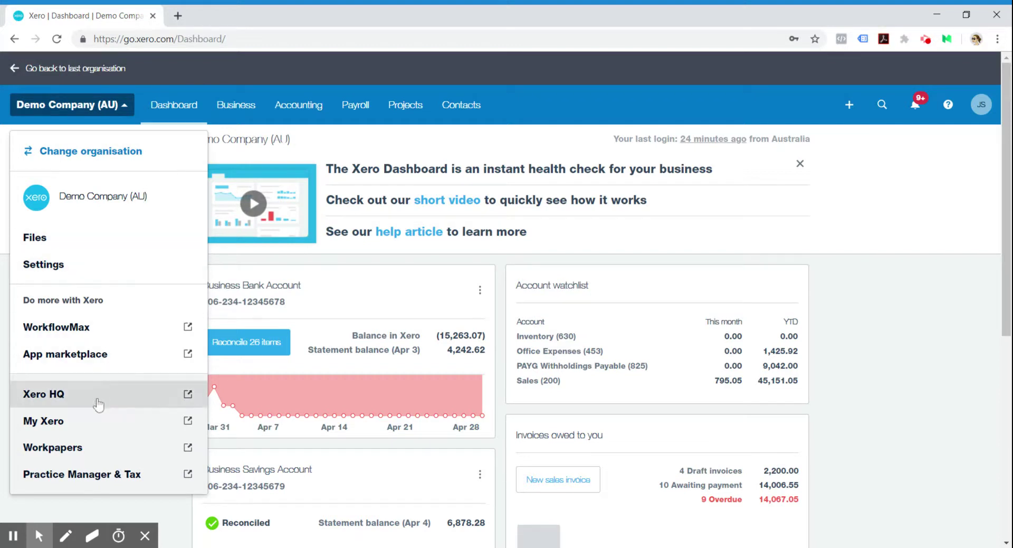
pyautogui.click(70, 275)
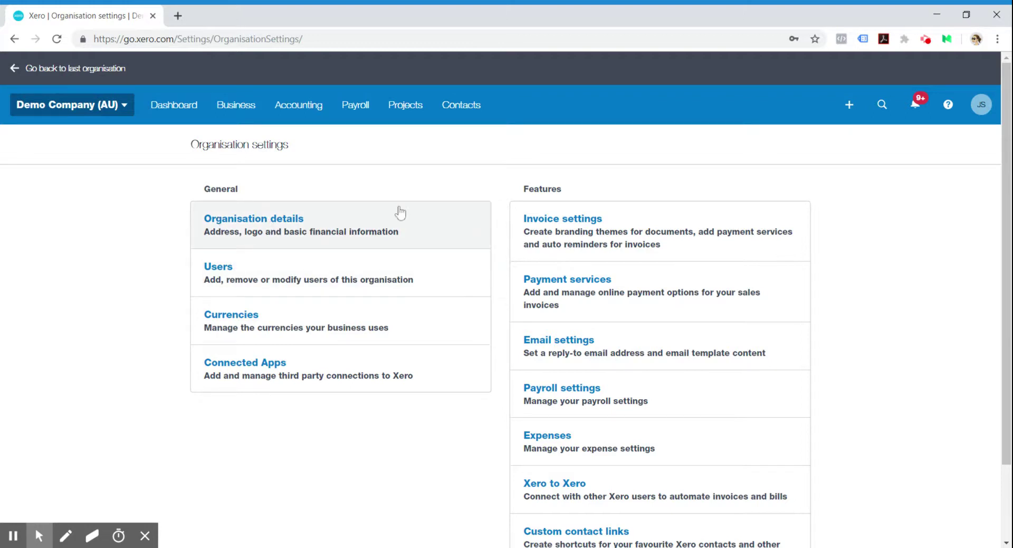
pyautogui.scroll(-2, 832, 306)
pyautogui.scroll(2, 828, 307)
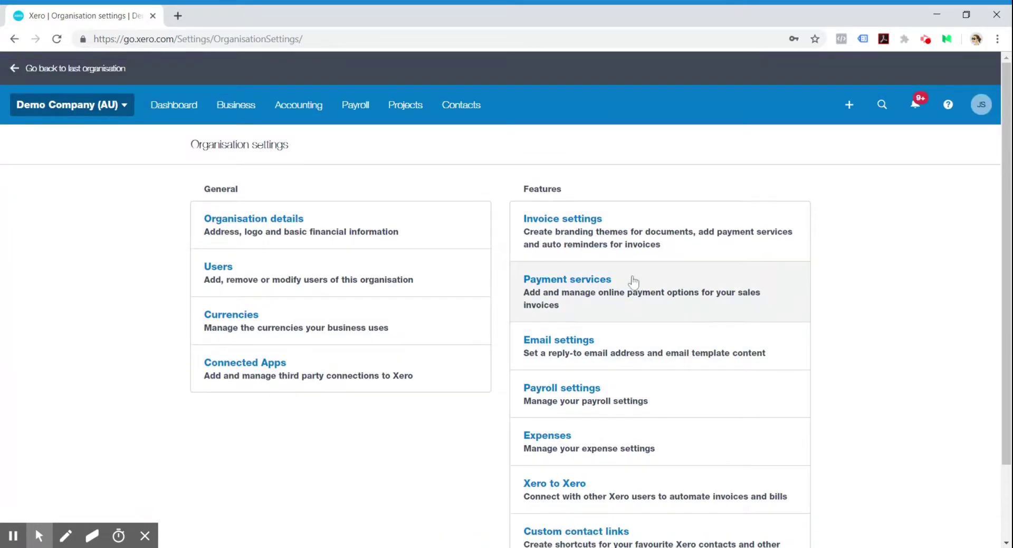
pyautogui.click(215, 272)
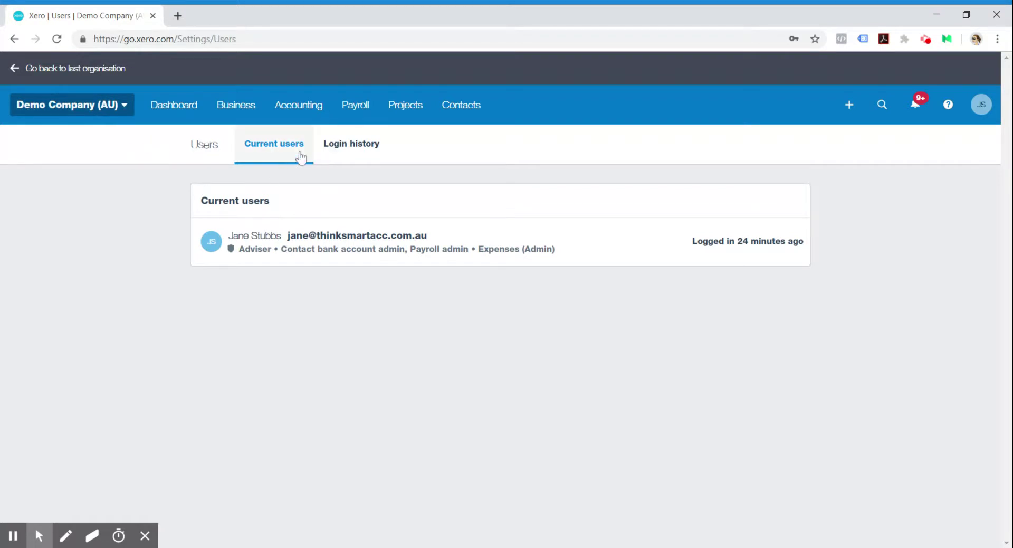
# Step: Open the organisation details from the settings and review the basic information and contact details
pyautogui.click(124, 108)
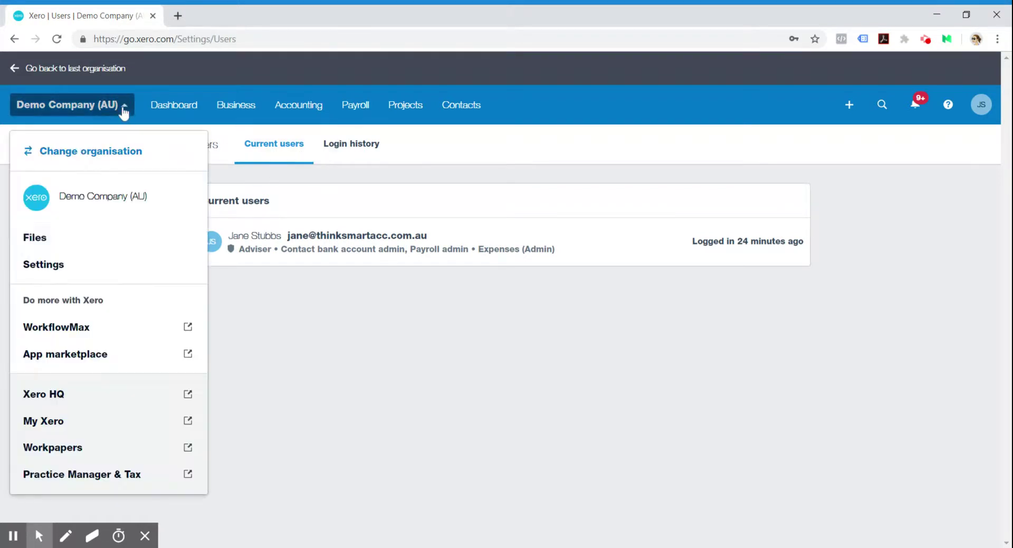
pyautogui.click(69, 272)
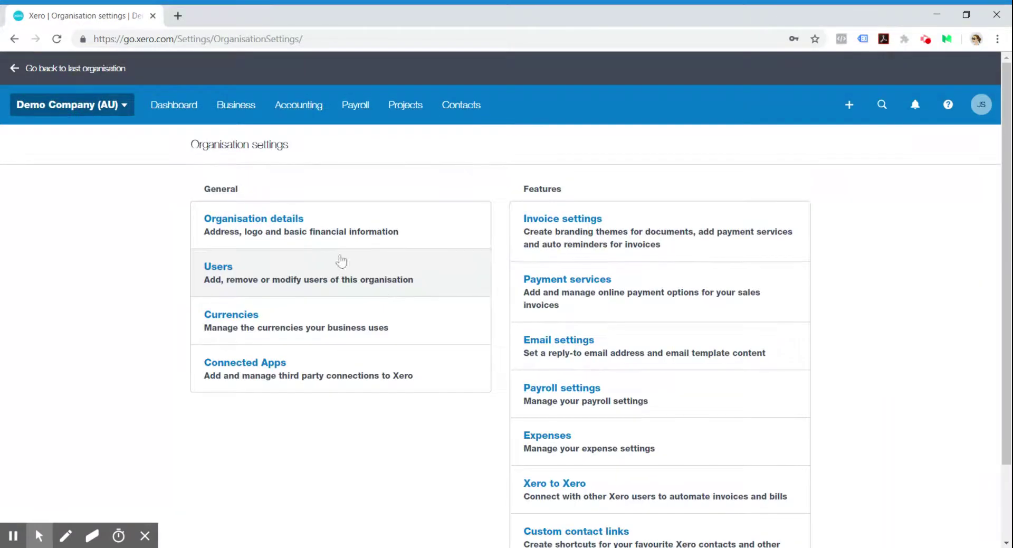
pyautogui.click(262, 241)
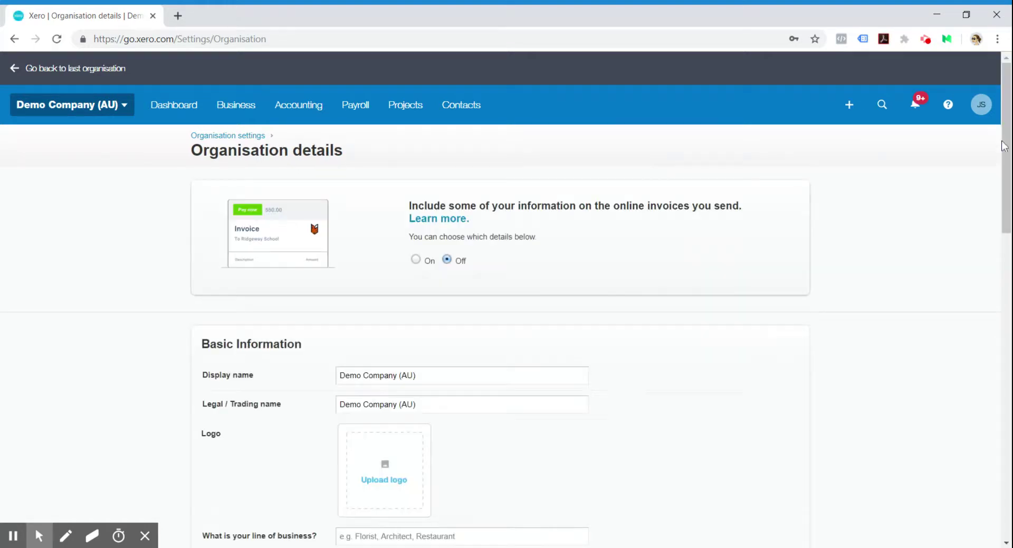
pyautogui.moveTo(1009, 142); pyautogui.dragTo(1009, 220)
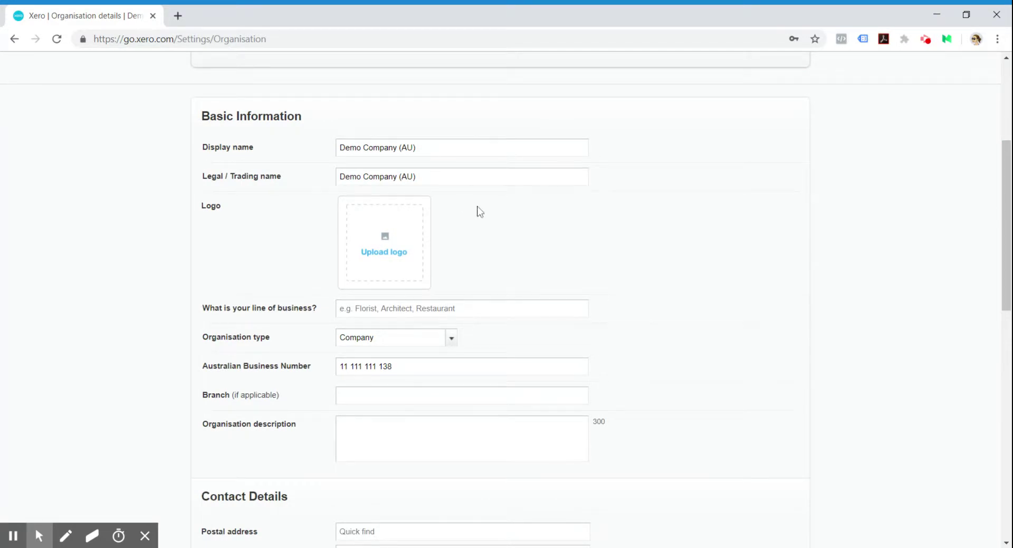
pyautogui.scroll(-3, 426, 387)
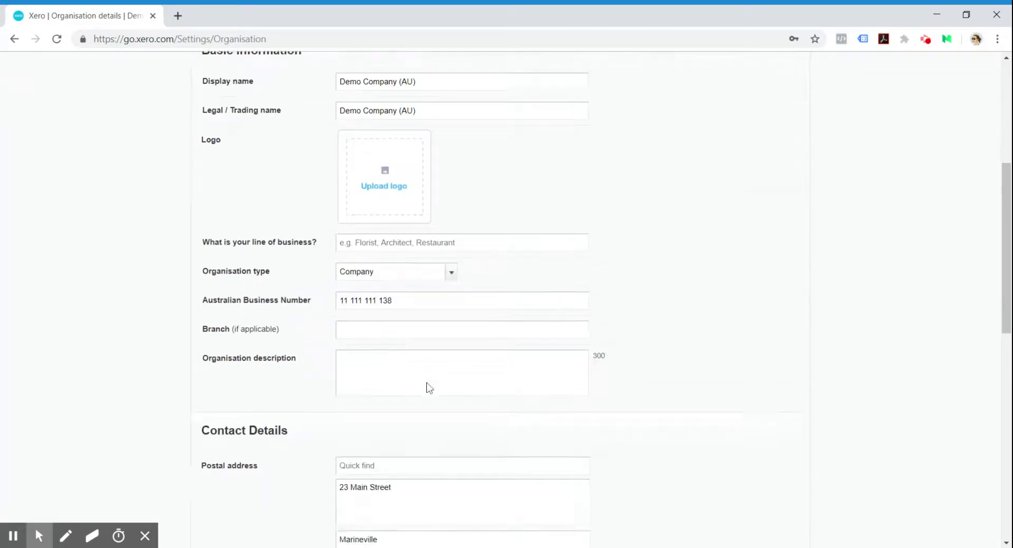
pyautogui.scroll(-1, 633, 328)
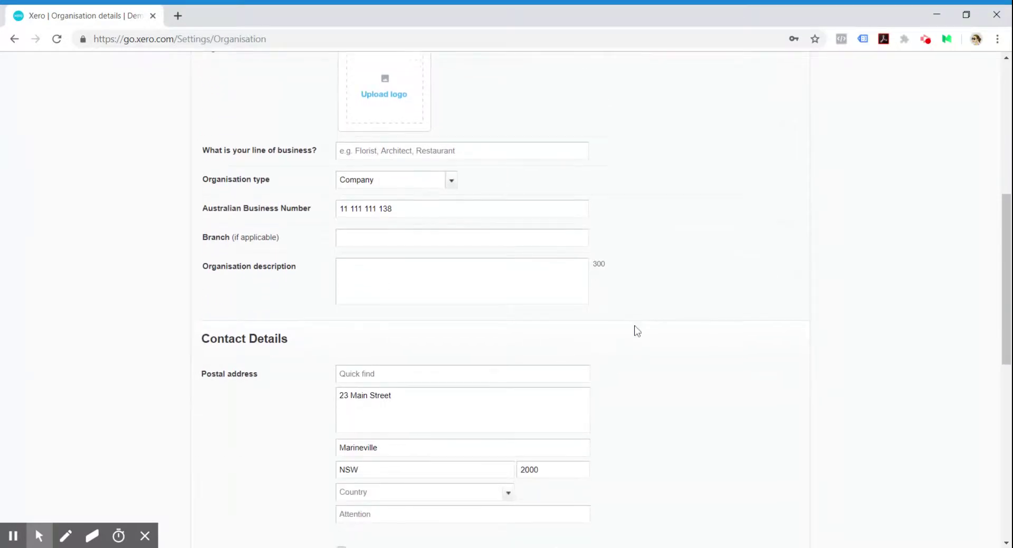
pyautogui.scroll(-6, 702, 320)
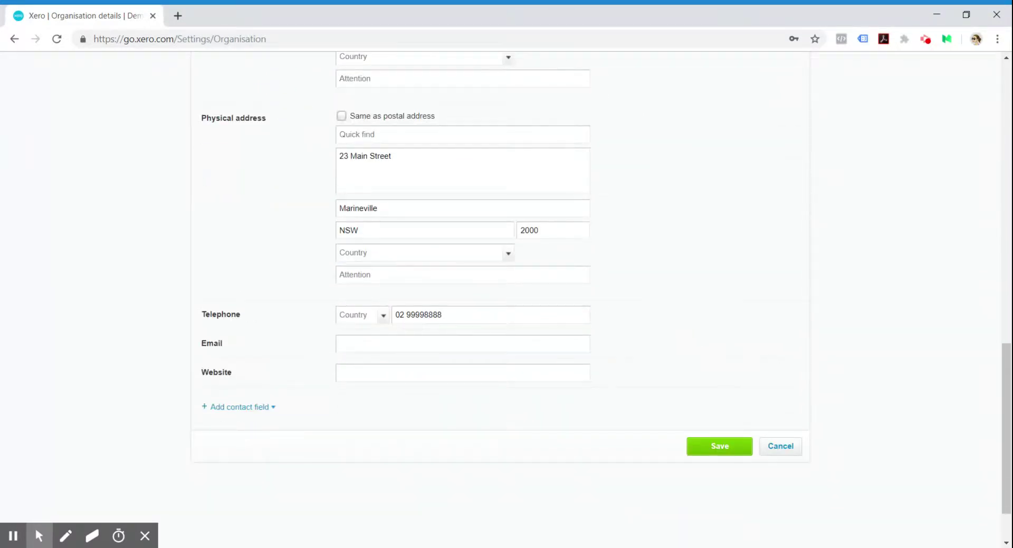
pyautogui.scroll(7, 686, 411)
pyautogui.scroll(-8, 728, 394)
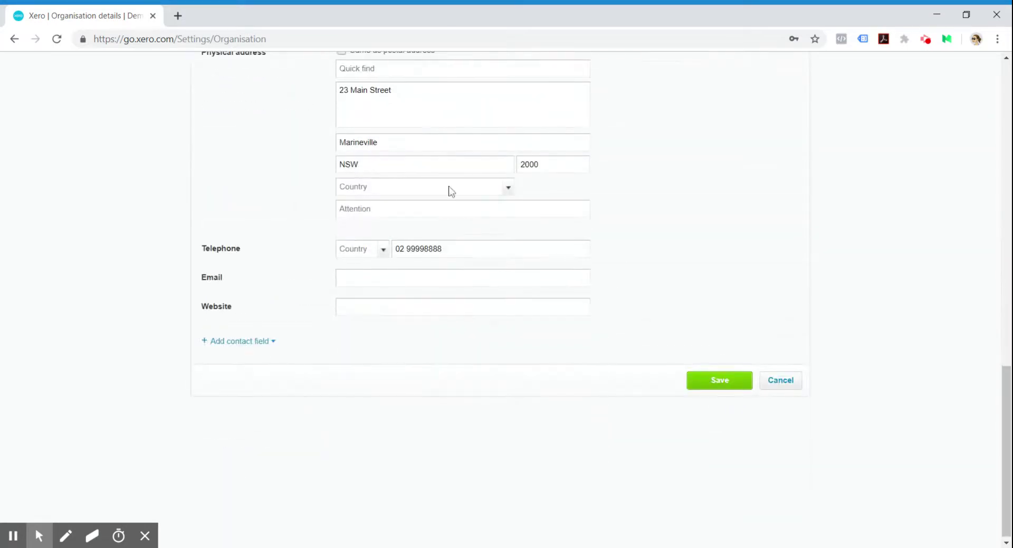
pyautogui.scroll(12, 572, 328)
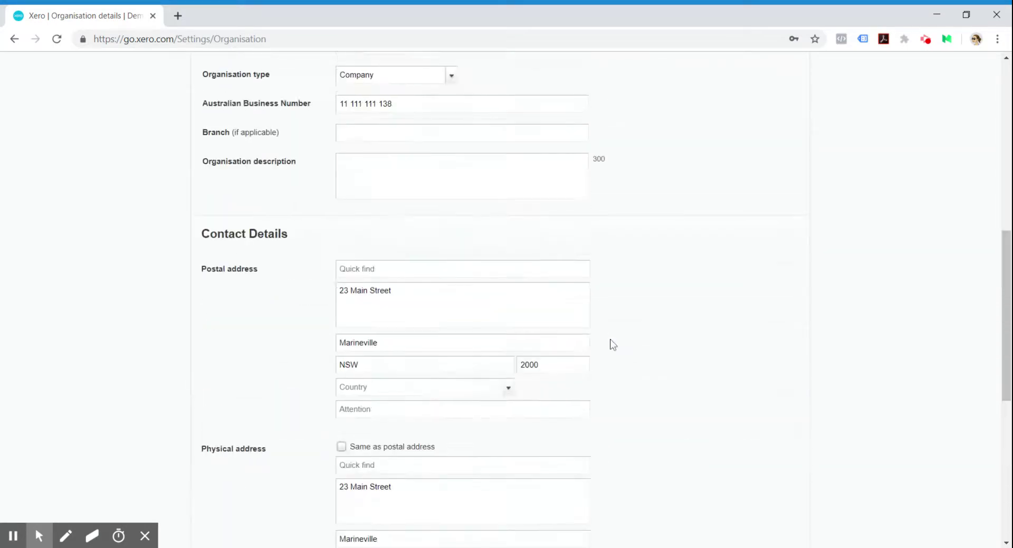
# Step: Return to the organisation settings, look over the available features and open the invoice settings
pyautogui.click(120, 104)
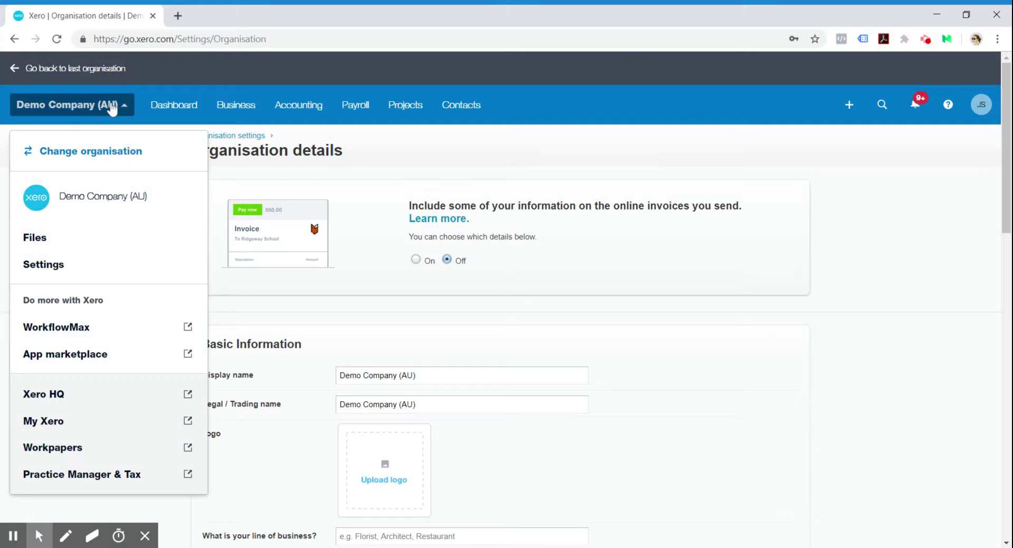
pyautogui.click(80, 265)
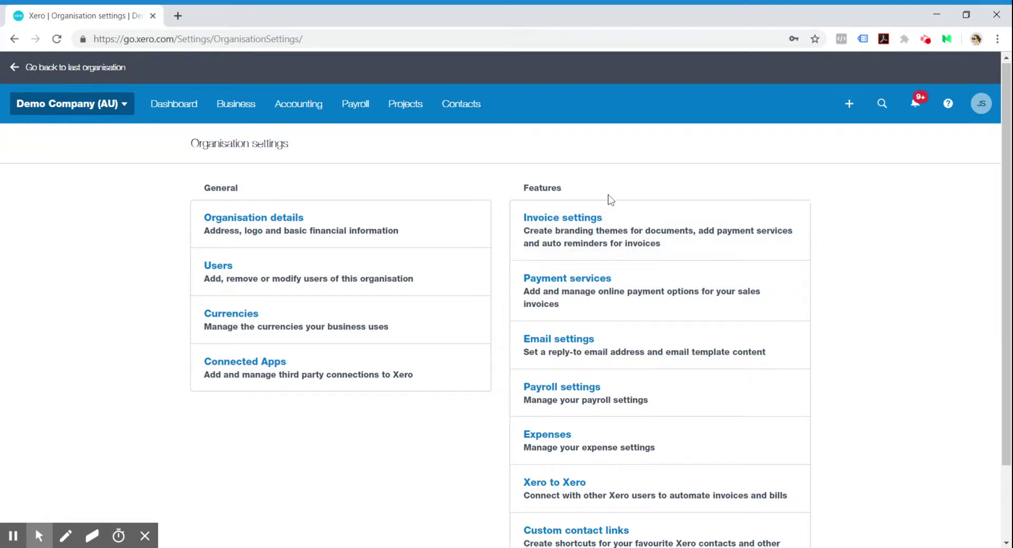
pyautogui.scroll(-2, 662, 198)
pyautogui.scroll(1, 839, 264)
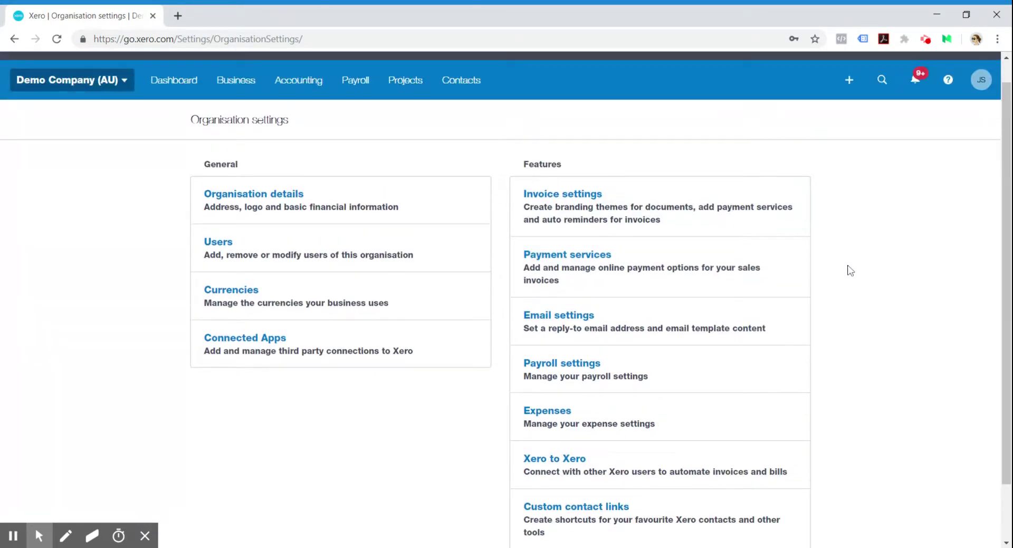
pyautogui.scroll(-2, 845, 274)
pyautogui.scroll(2, 840, 278)
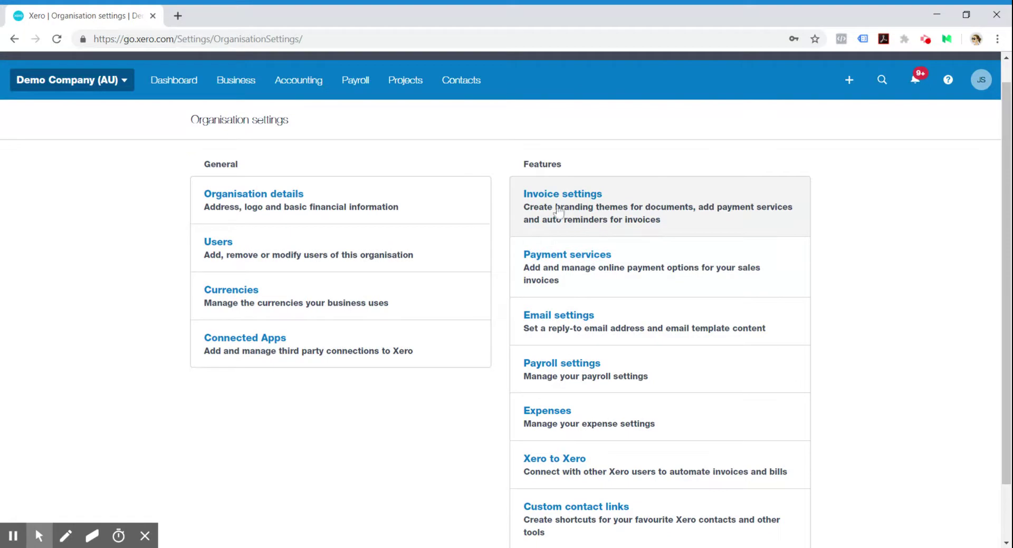
pyautogui.click(596, 206)
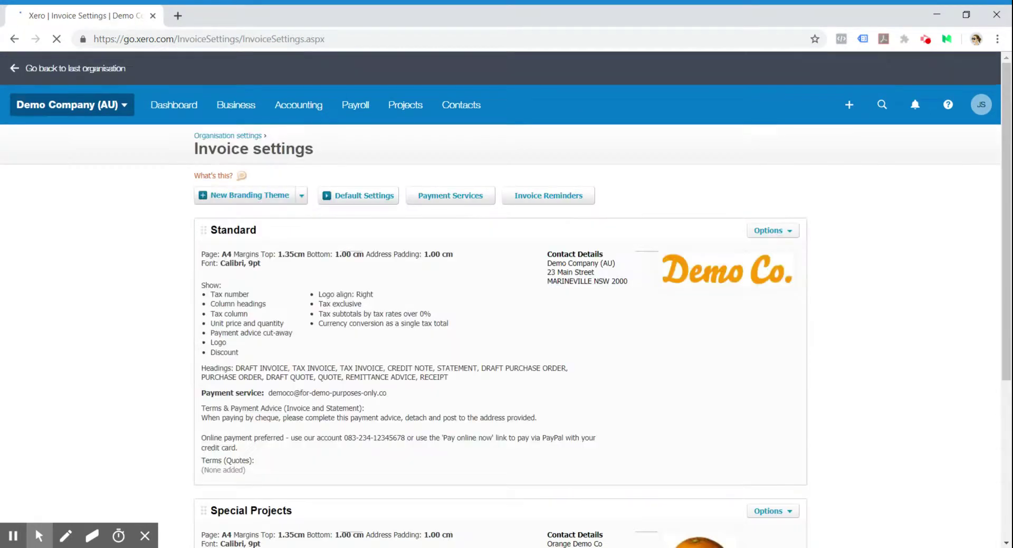
# Step: Review the Standard and Special Projects branding themes and the options available for the Standard theme
pyautogui.moveTo(1007, 176); pyautogui.dragTo(1002, 288)
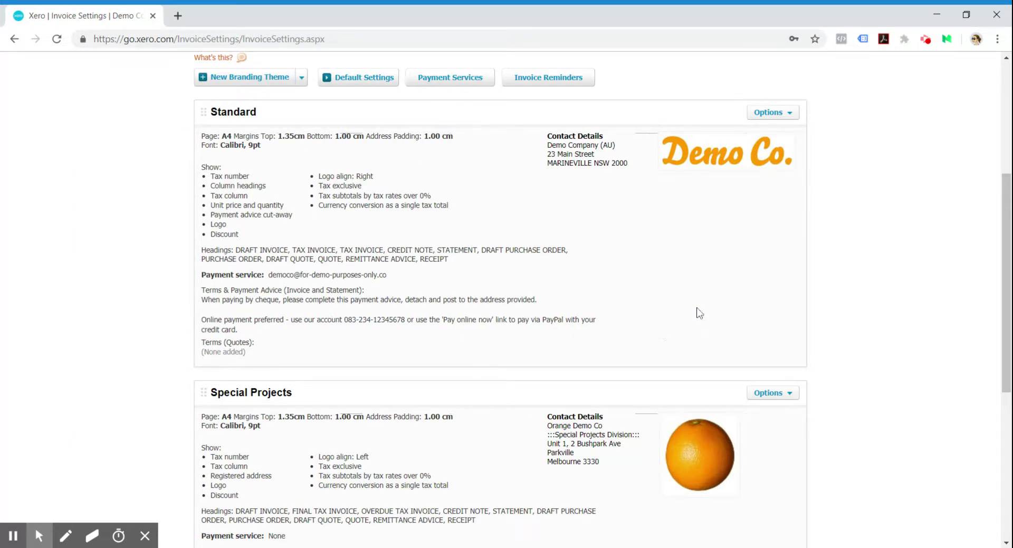
pyautogui.scroll(-1, 663, 277)
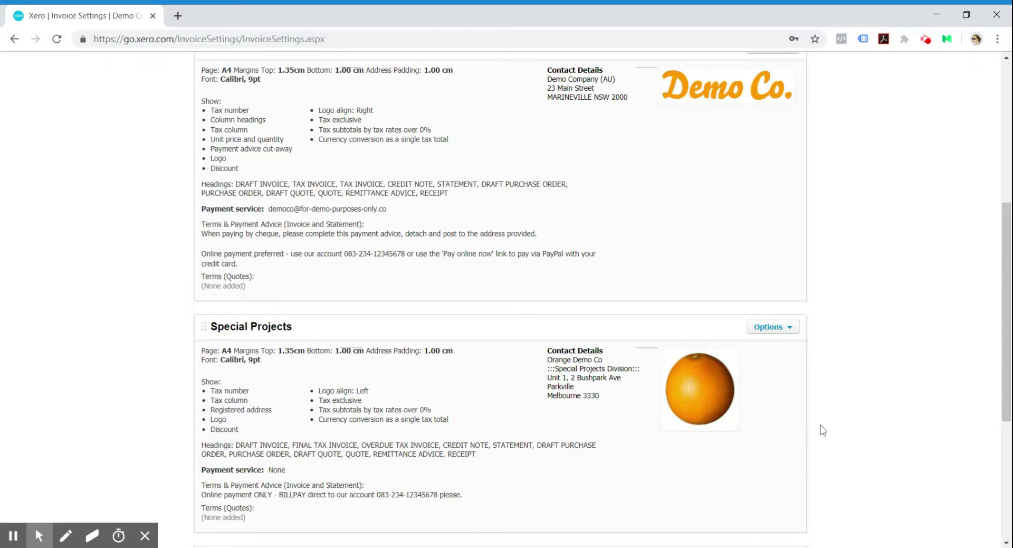
pyautogui.moveTo(1007, 377); pyautogui.dragTo(1005, 311)
pyautogui.click(787, 184)
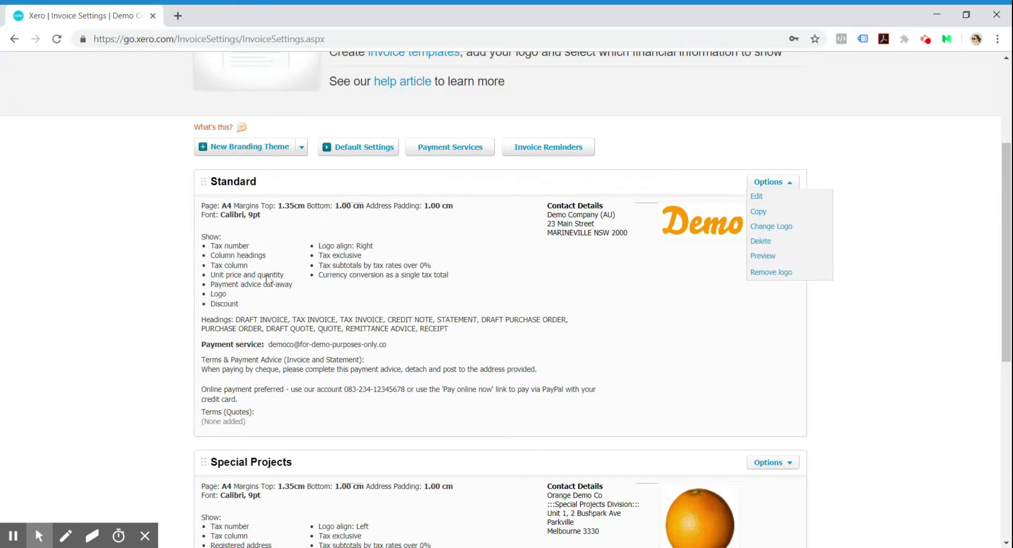
pyautogui.scroll(-1, 353, 372)
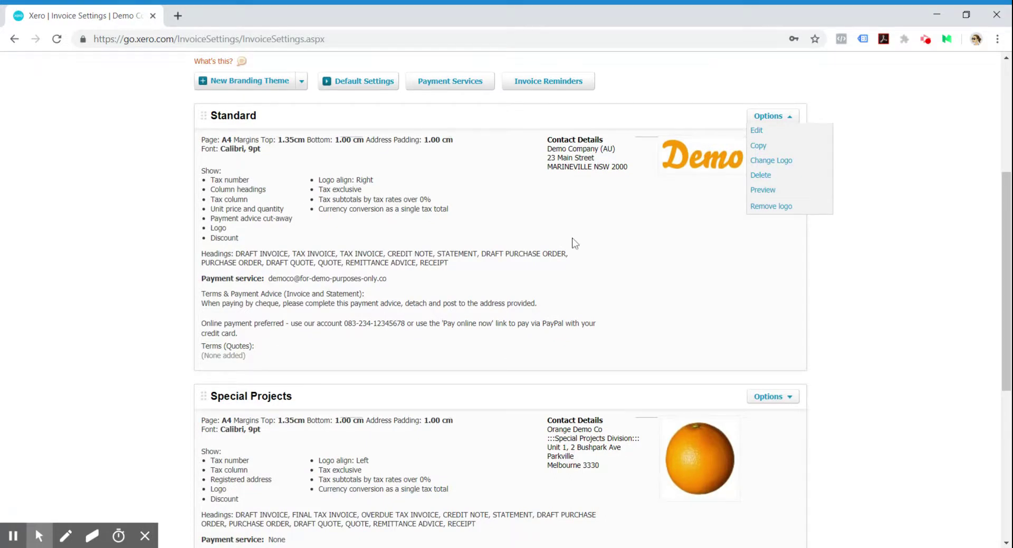
pyautogui.click(948, 336)
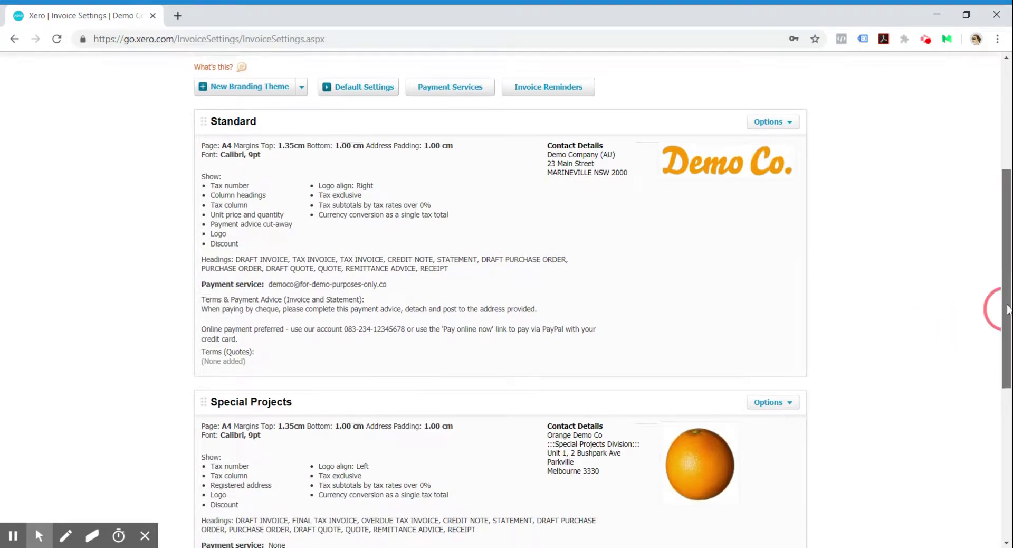
pyautogui.scroll(5, 999, 302)
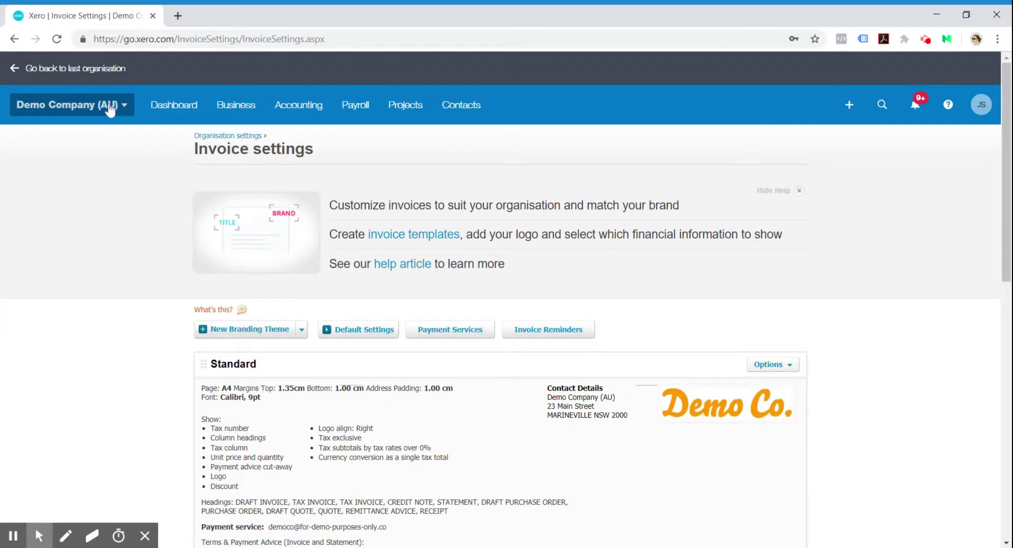
# Step: Go back to the organisation settings and view the active payment services
pyautogui.click(14, 40)
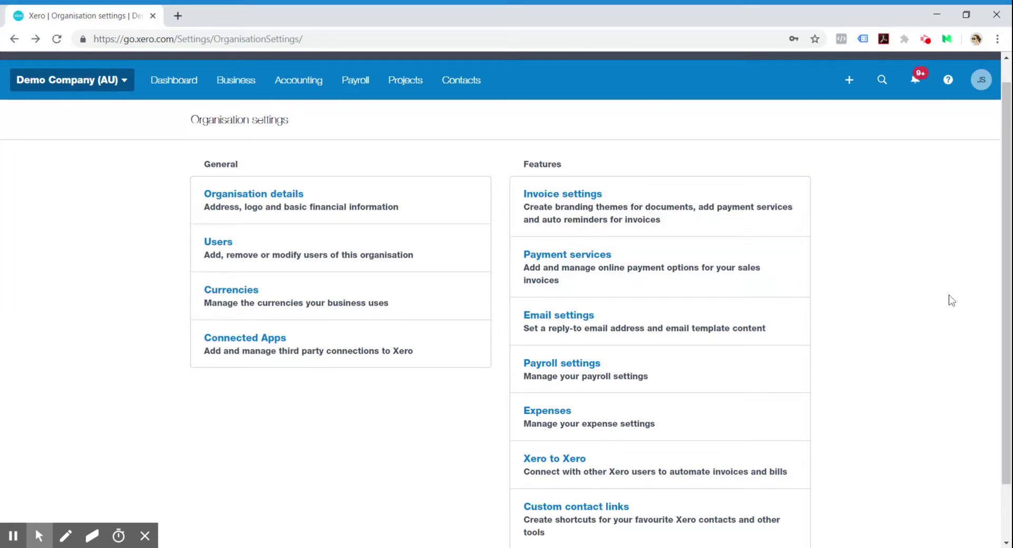
pyautogui.scroll(-2, 933, 291)
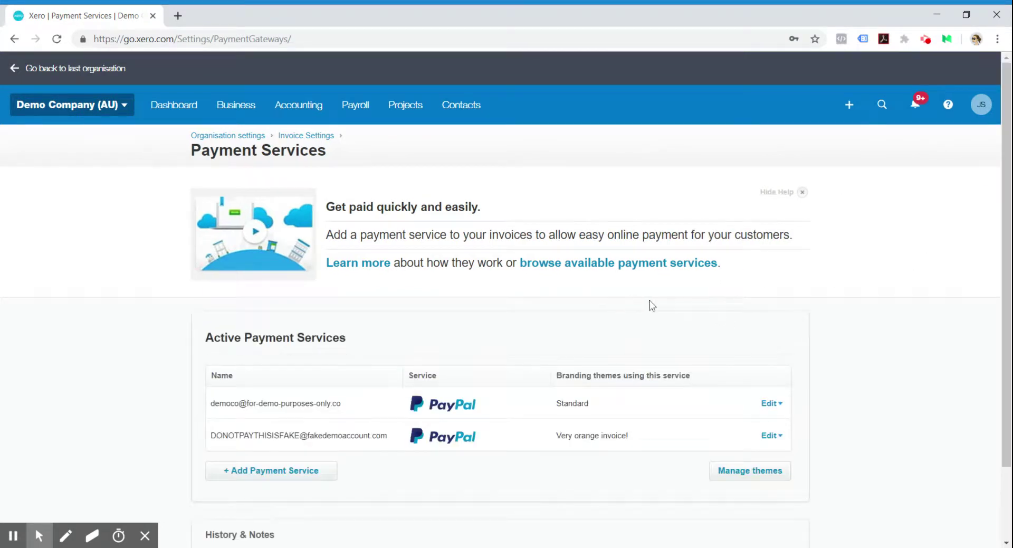
pyautogui.scroll(-1, 651, 304)
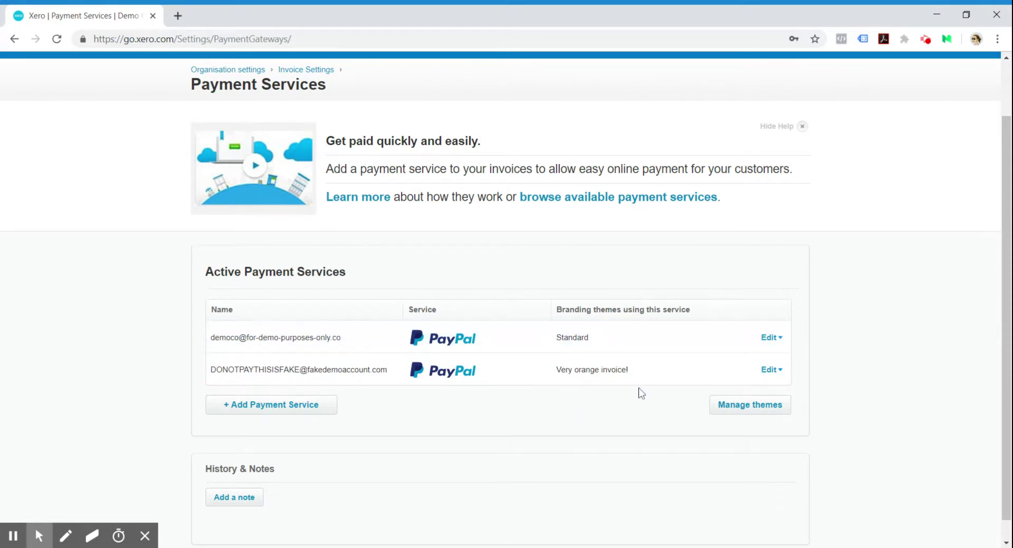
pyautogui.scroll(-1, 941, 409)
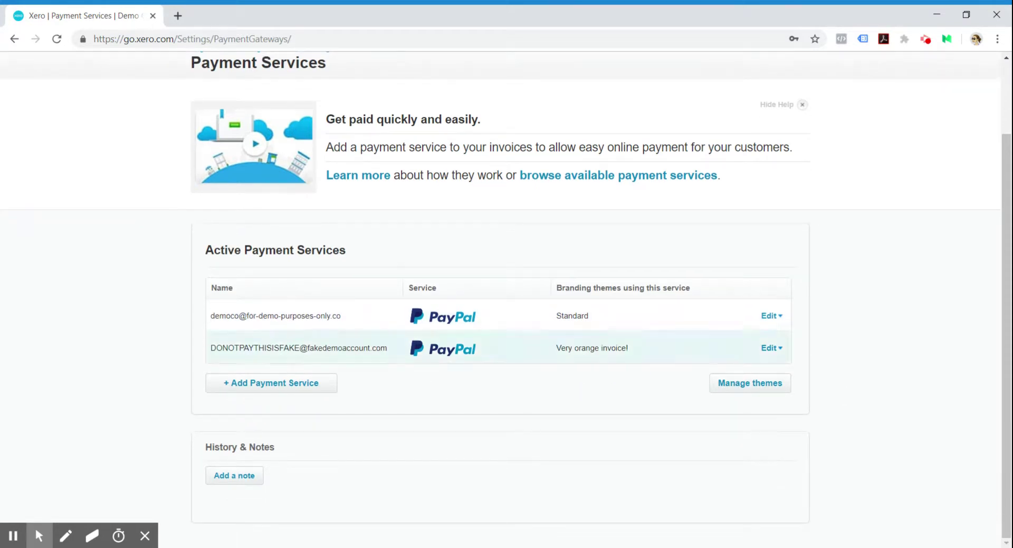
# Step: Return from the payment services to the organisation settings and open the email settings
pyautogui.scroll(2, 176, 117)
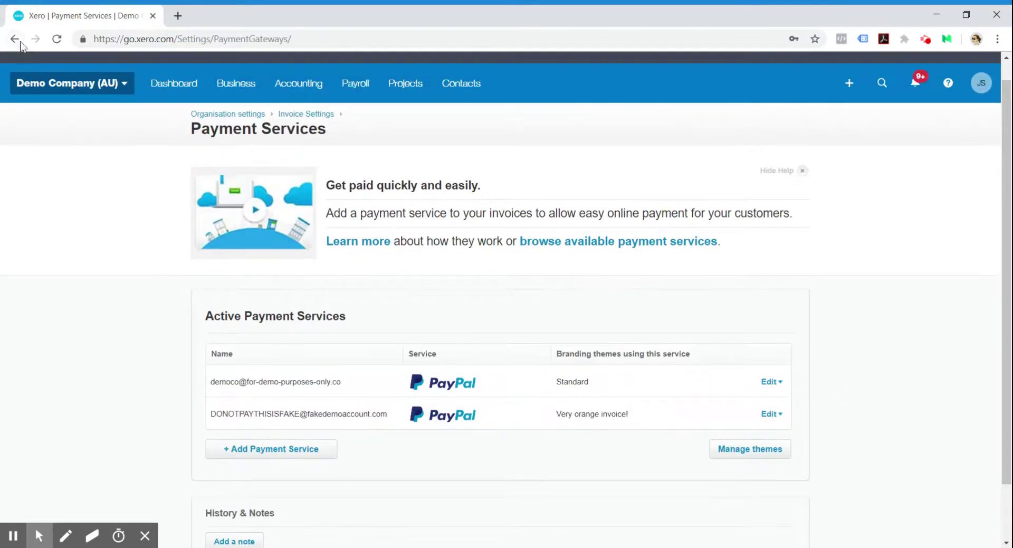
pyautogui.scroll(-1, 391, 446)
pyautogui.scroll(2, 177, 338)
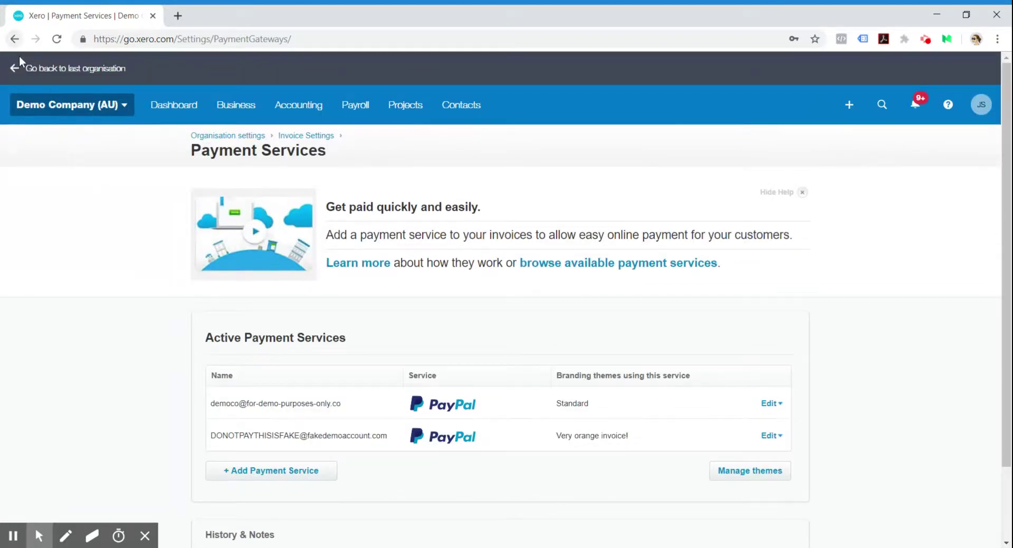
pyautogui.click(15, 39)
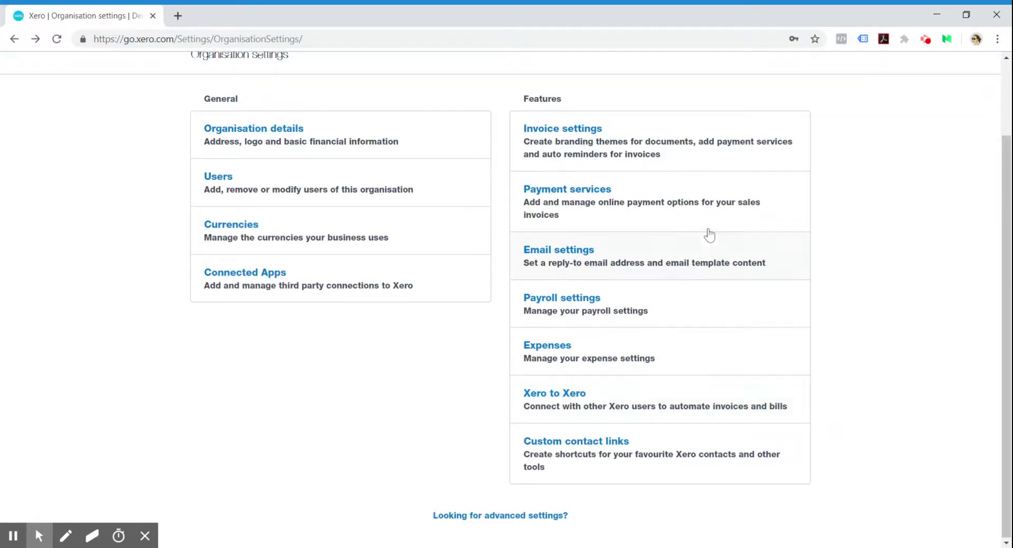
pyautogui.click(664, 257)
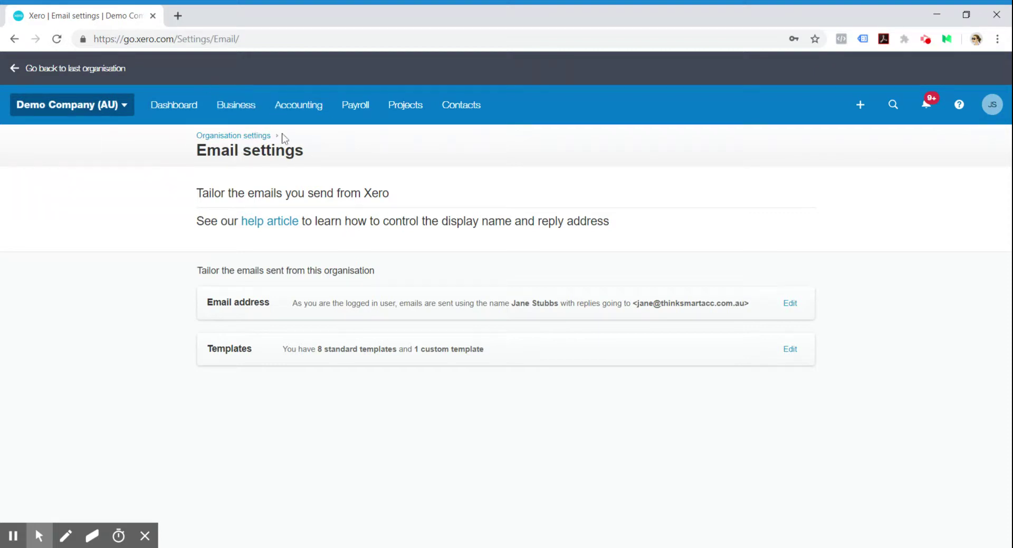
# Step: Go back to the organisation settings and look over the remaining features, from payroll and expenses to custom contact links
pyautogui.click(123, 114)
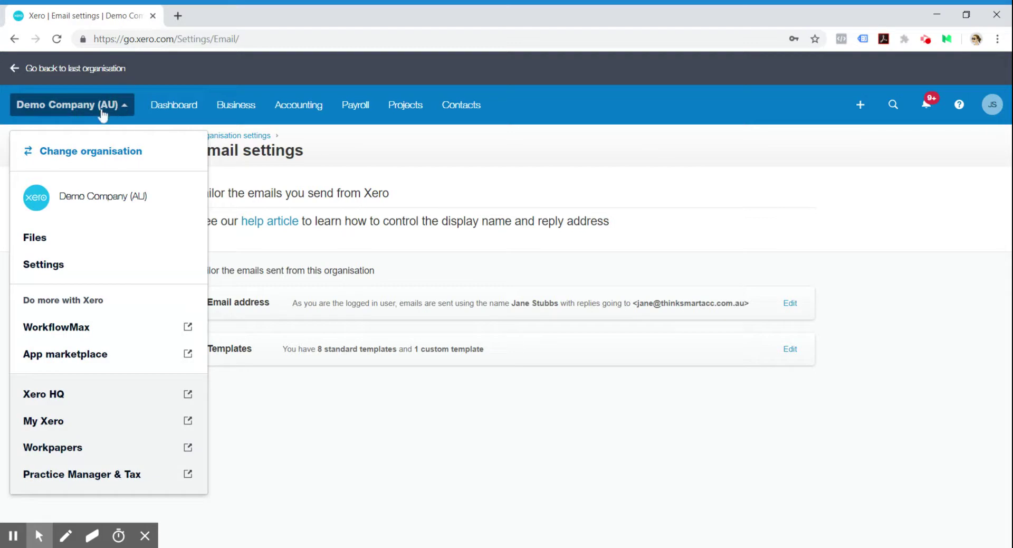
pyautogui.click(58, 265)
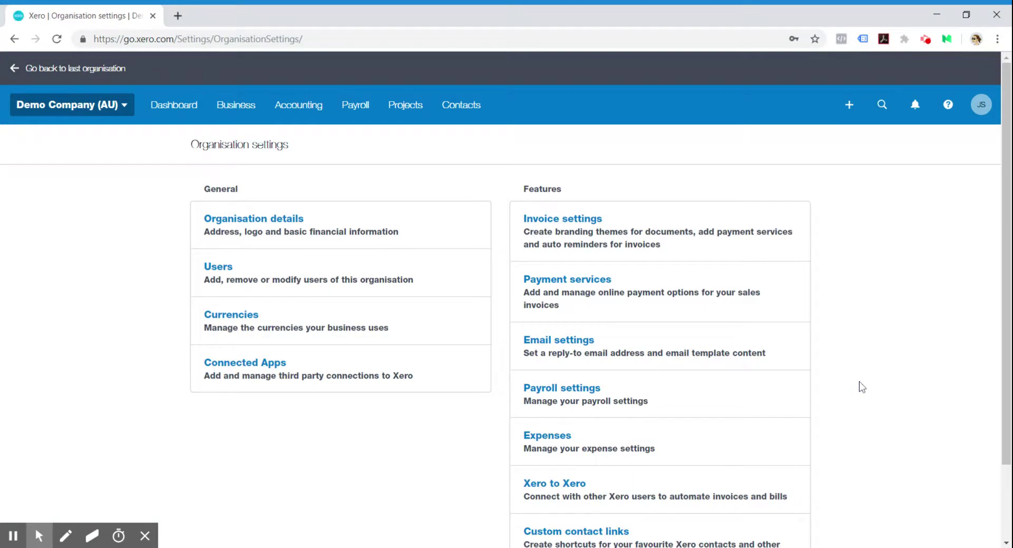
pyautogui.scroll(-2, 855, 380)
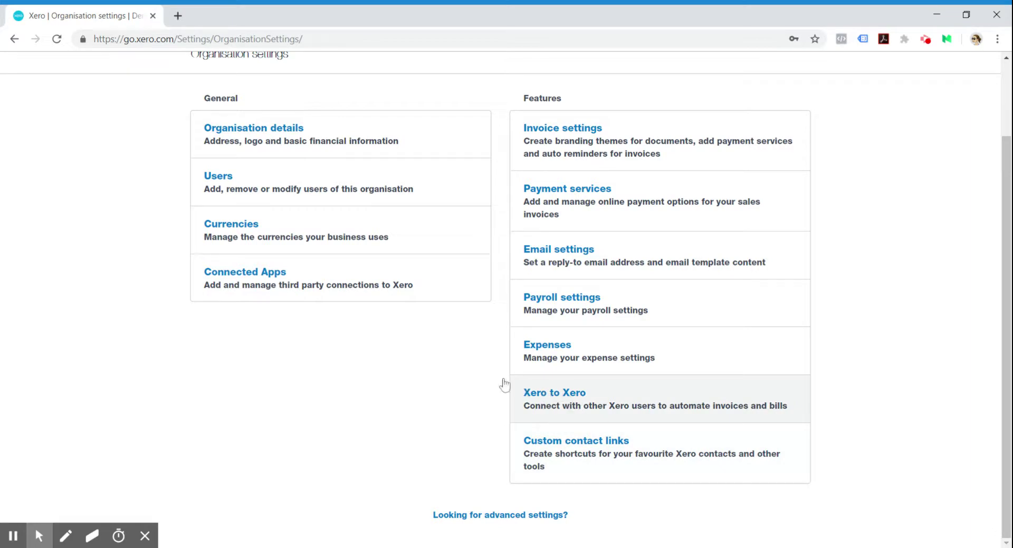
pyautogui.scroll(3, 886, 427)
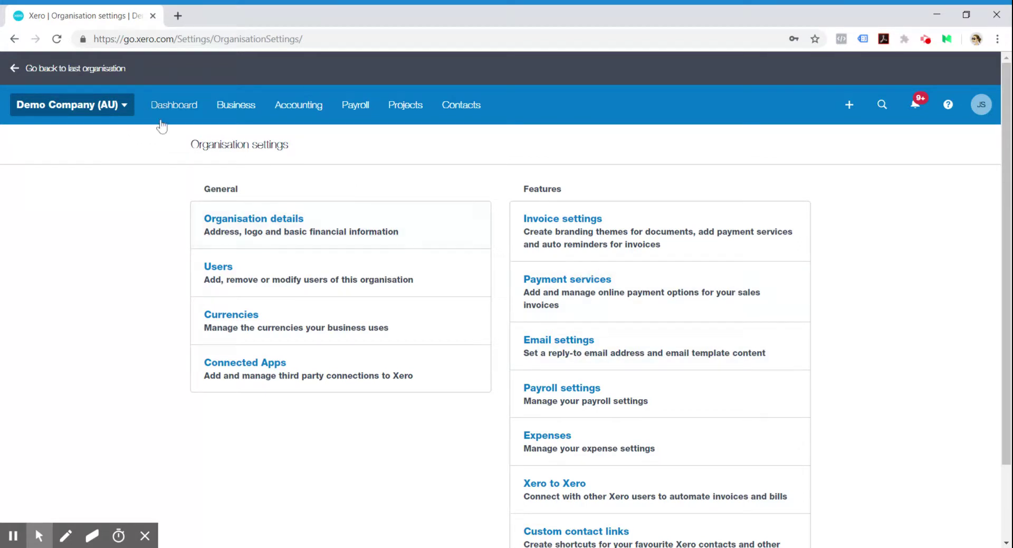
# Step: Open the dashboard and look over its bank account, account watchlist and invoice summaries
pyautogui.click(174, 105)
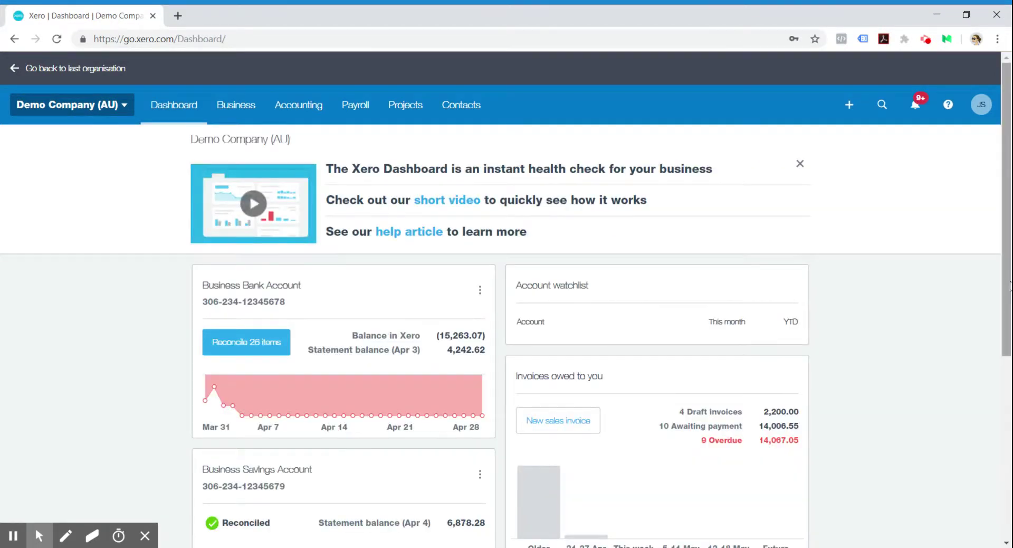
pyautogui.scroll(-3, 900, 310)
pyautogui.scroll(3, 899, 310)
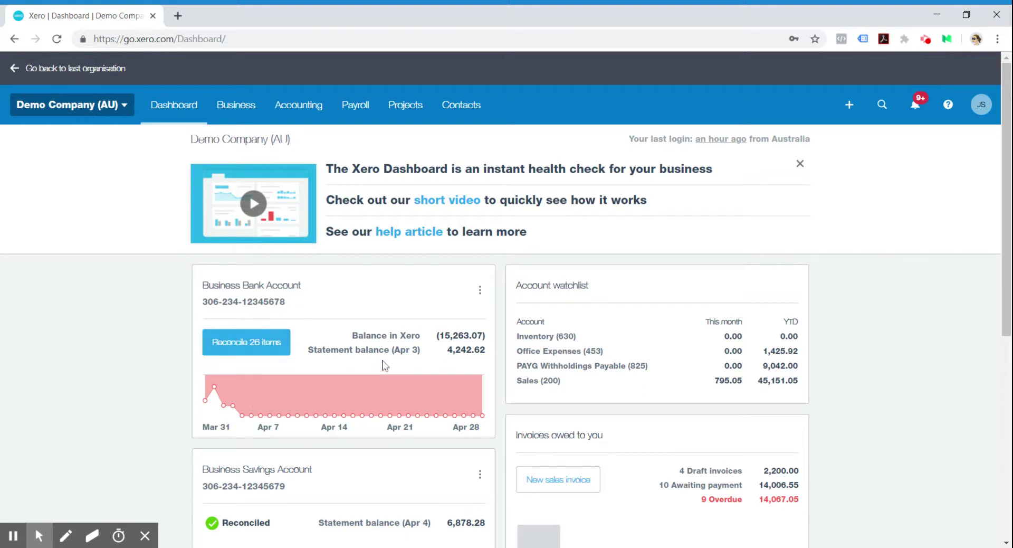
# Step: Open the Business Bank Account reconciliation and view the statement details of the Truxton Property Management rent line
pyautogui.click(244, 341)
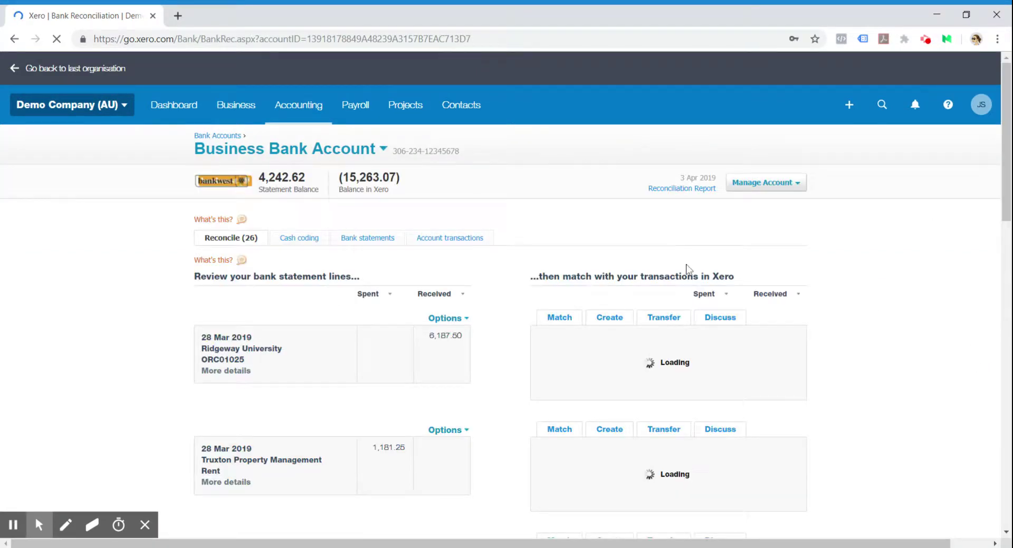
pyautogui.moveTo(1008, 191); pyautogui.dragTo(991, 256)
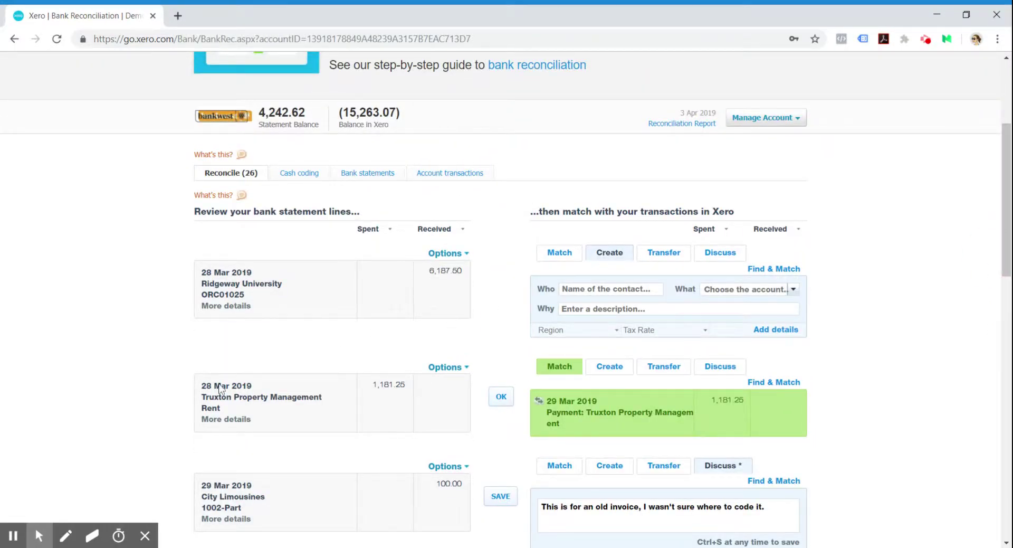
pyautogui.click(222, 418)
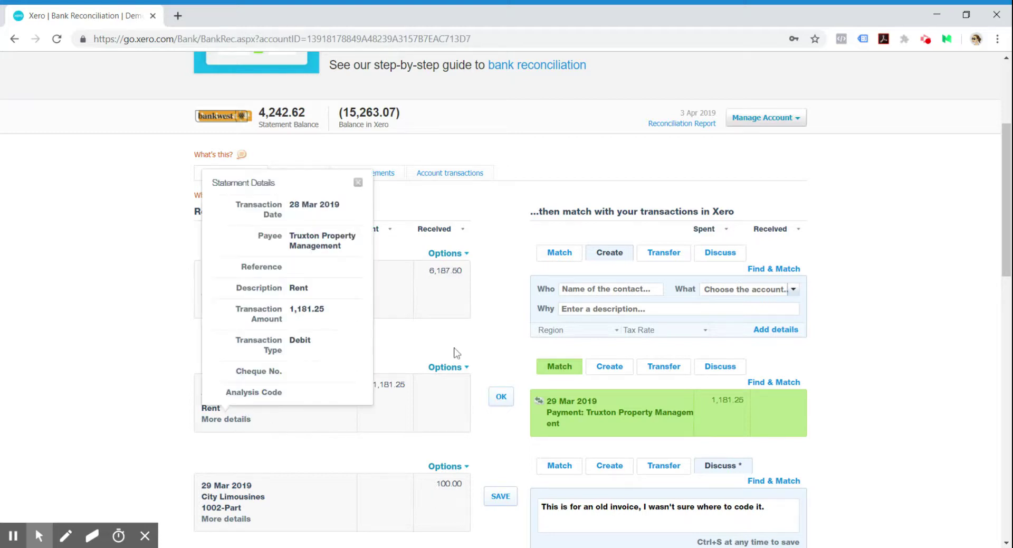
pyautogui.click(357, 183)
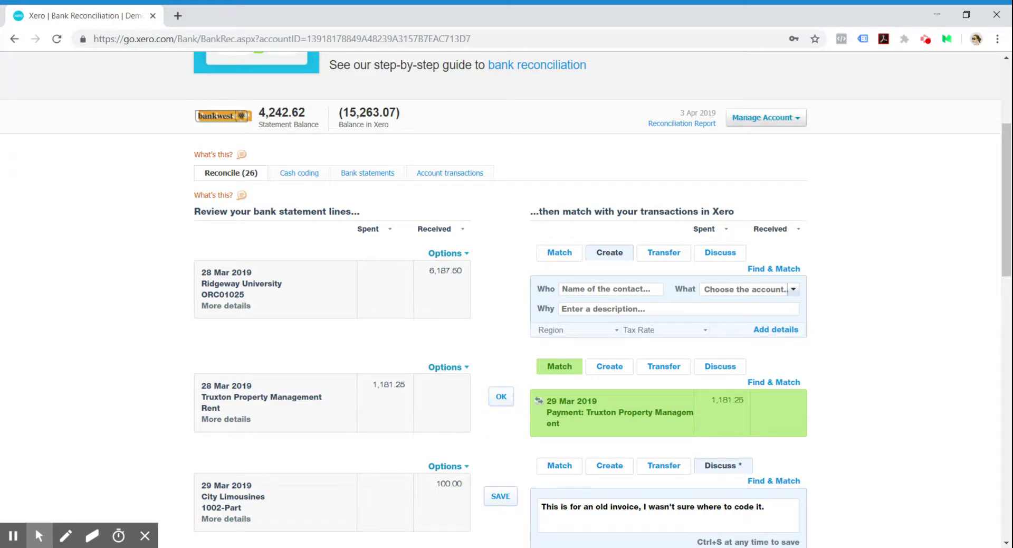
# Step: Find the matching transactions for the Truxton Property Management line, open its matched payment in a separate tab and check the payment's options
pyautogui.scroll(-1, 593, 421)
pyautogui.click(791, 319)
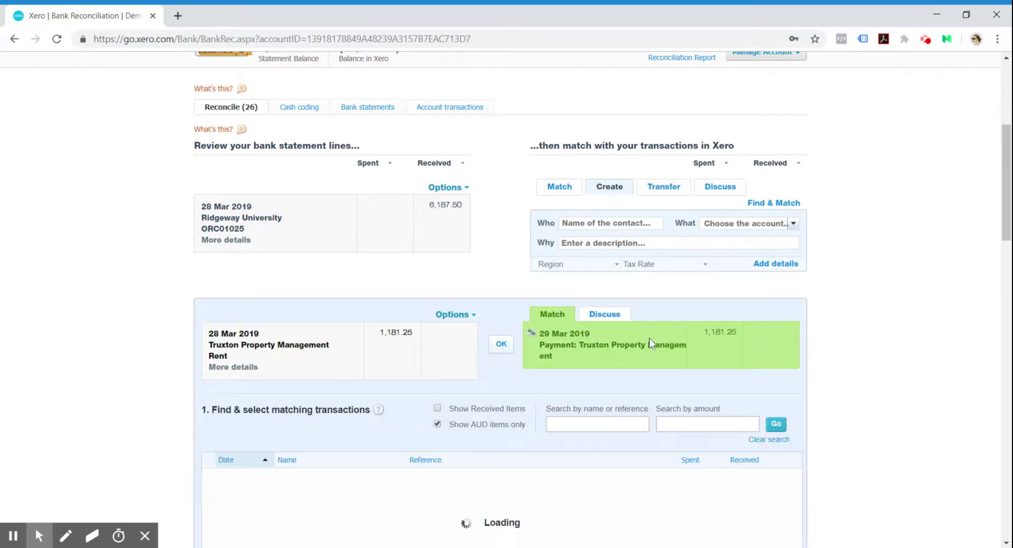
pyautogui.scroll(-1, 776, 421)
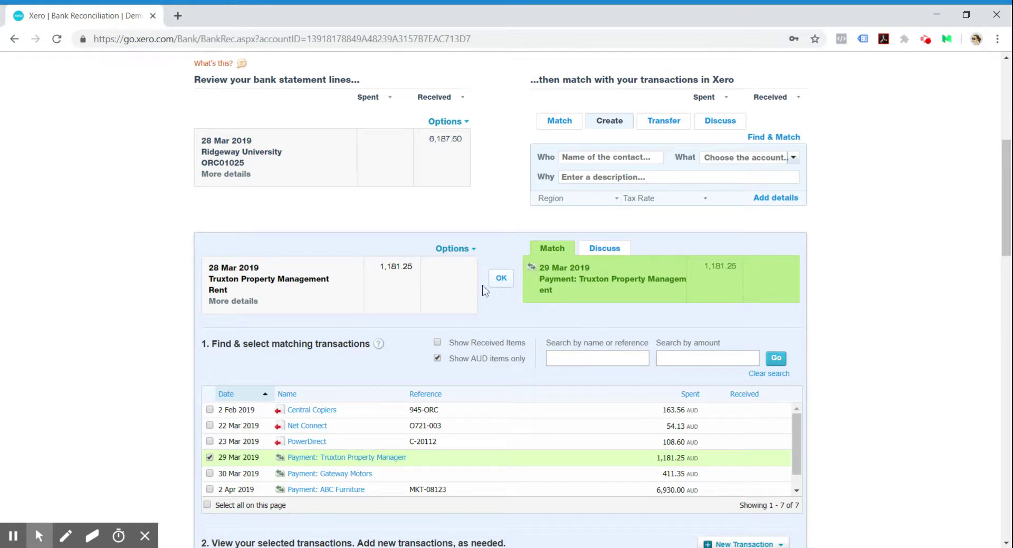
pyautogui.keyDown('ctrl'); pyautogui.click(330, 458); pyautogui.keyUp('ctrl')
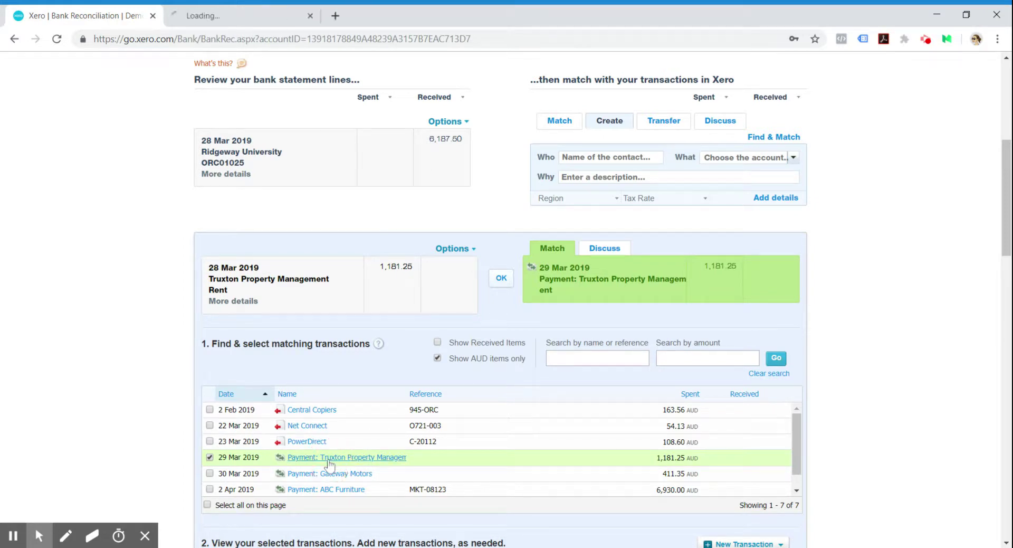
pyautogui.click(253, 18)
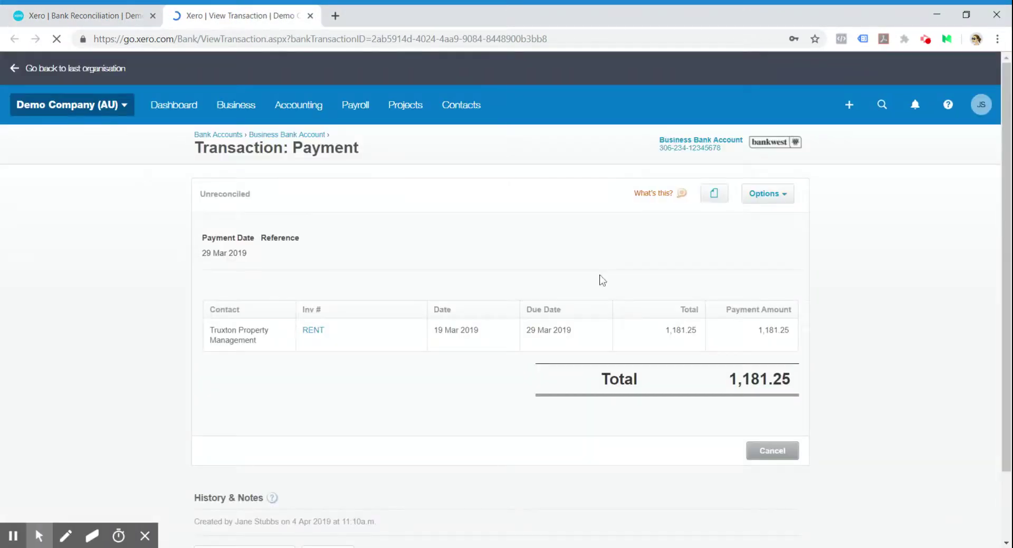
pyautogui.click(787, 200)
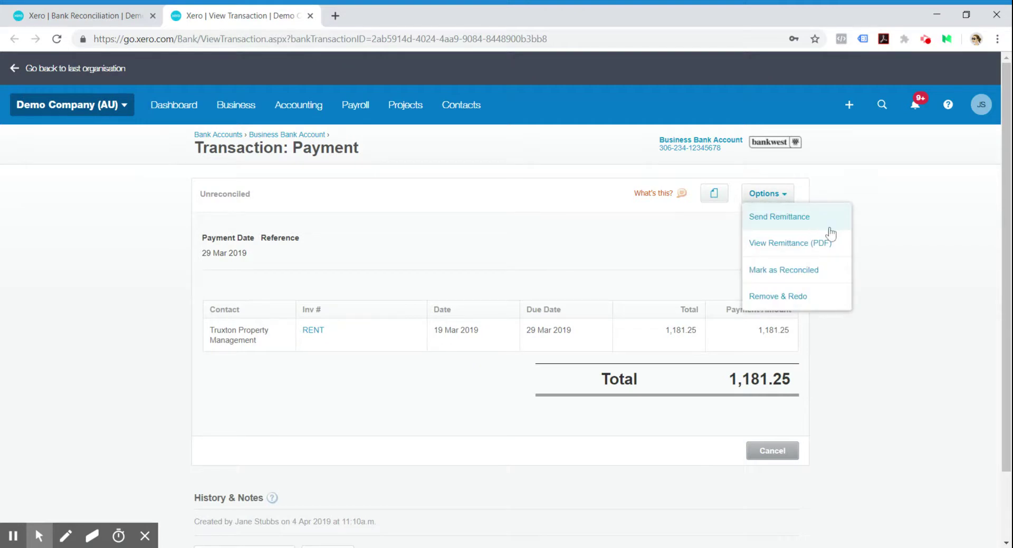
pyautogui.click(453, 233)
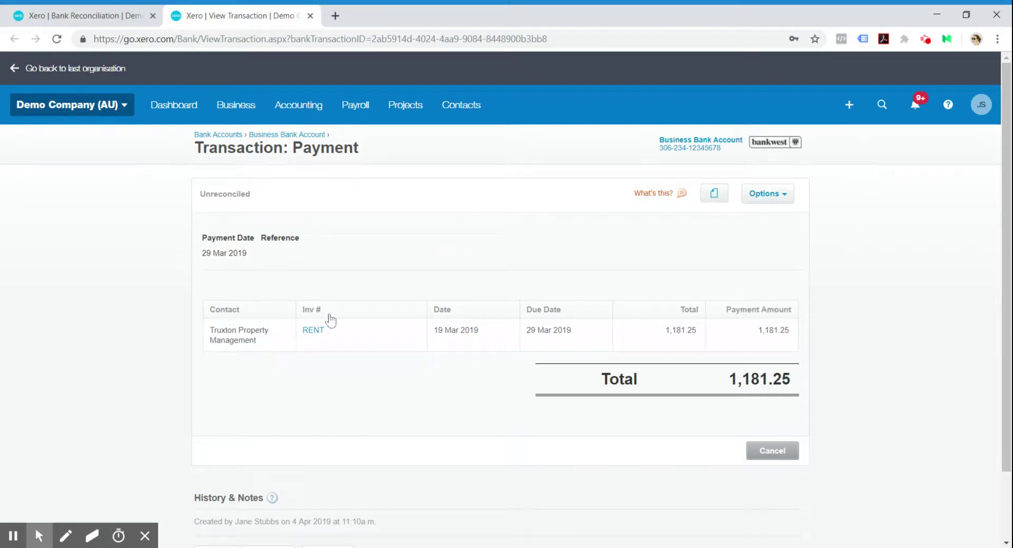
# Step: Open the RENT bill linked to the payment and review its line item, totals and history
pyautogui.scroll(-1, 276, 267)
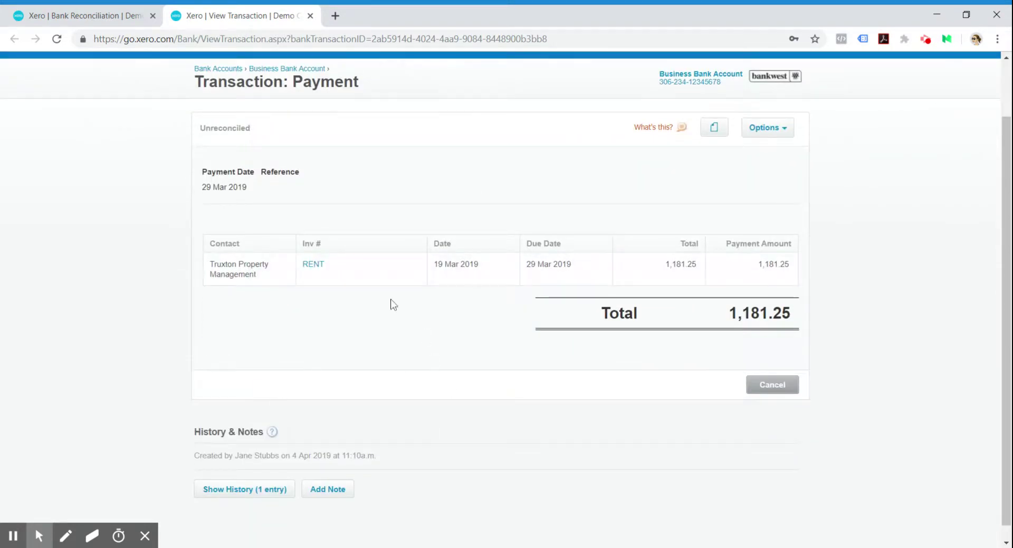
pyautogui.click(312, 267)
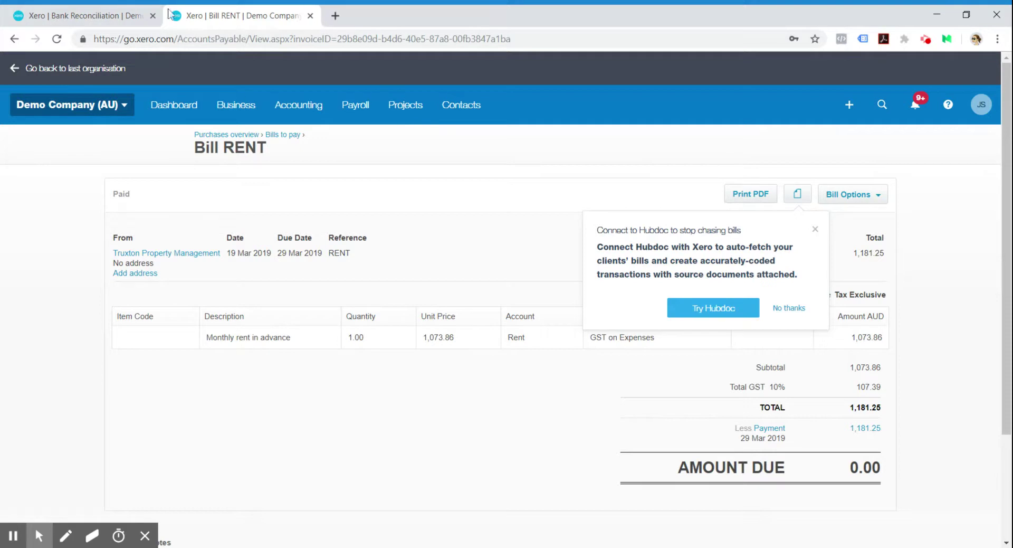
pyautogui.scroll(-3, 430, 480)
pyautogui.scroll(3, 185, 188)
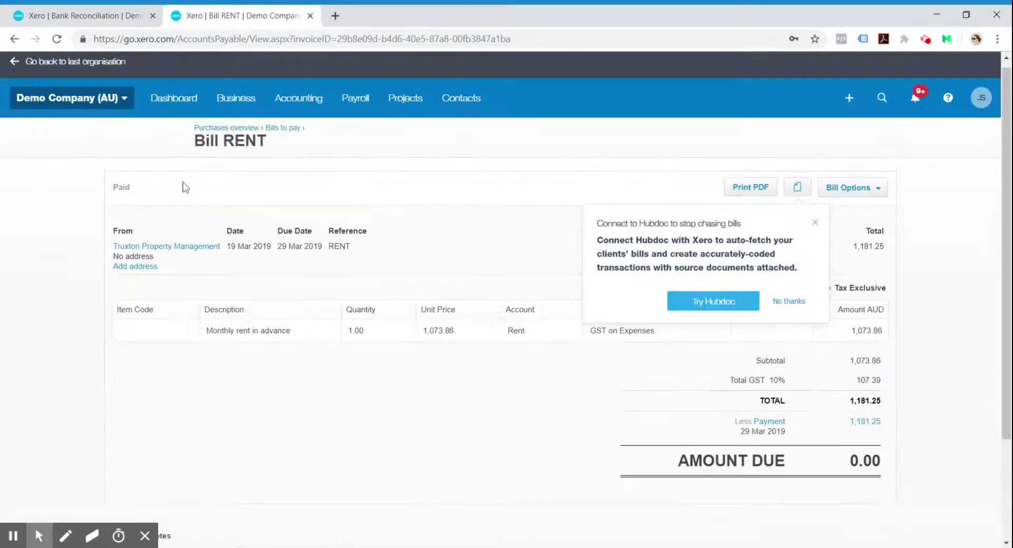
pyautogui.scroll(-1, 300, 317)
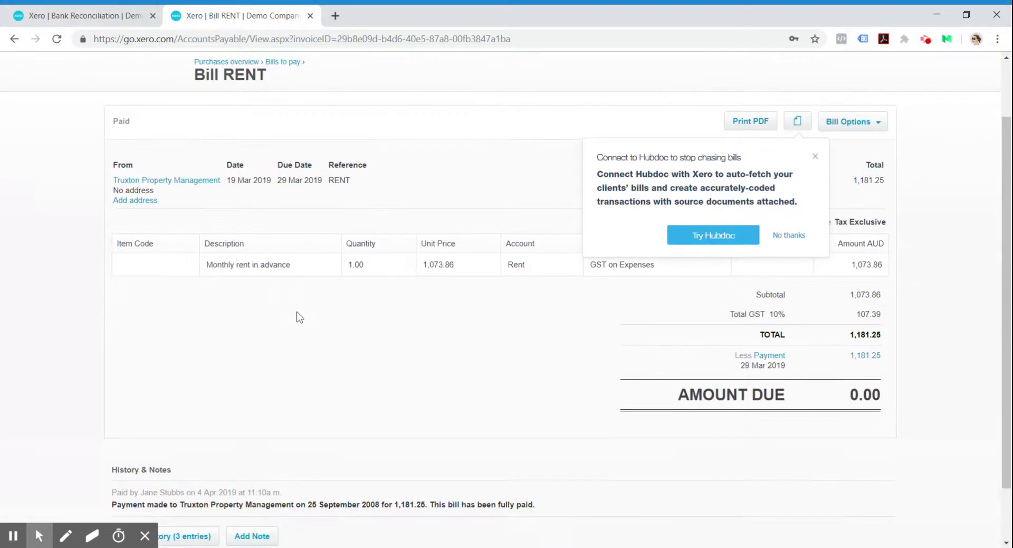
pyautogui.scroll(1, 501, 301)
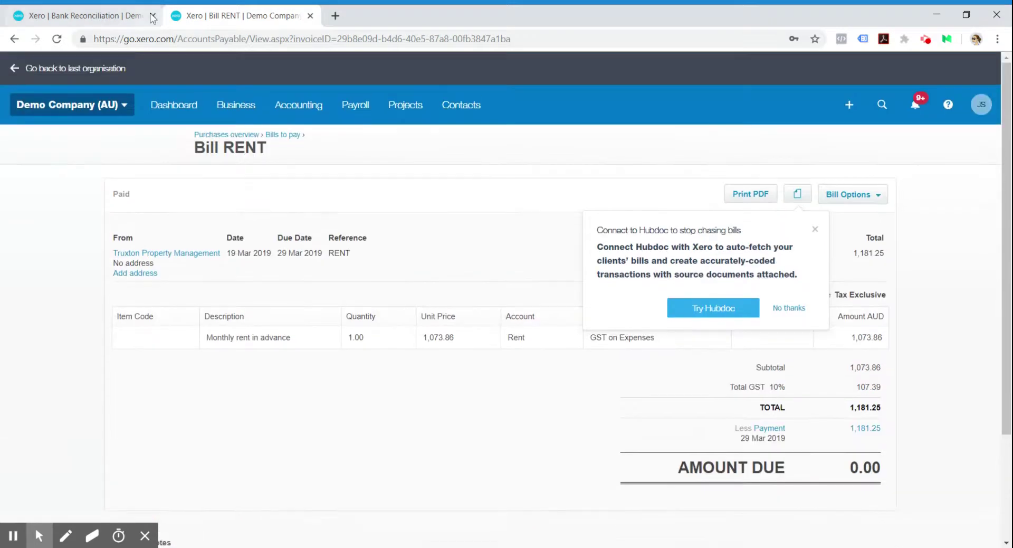
# Step: Return to the bank reconciliation and reconcile the Truxton Property Management rent line with its matched payment
pyautogui.click(115, 11)
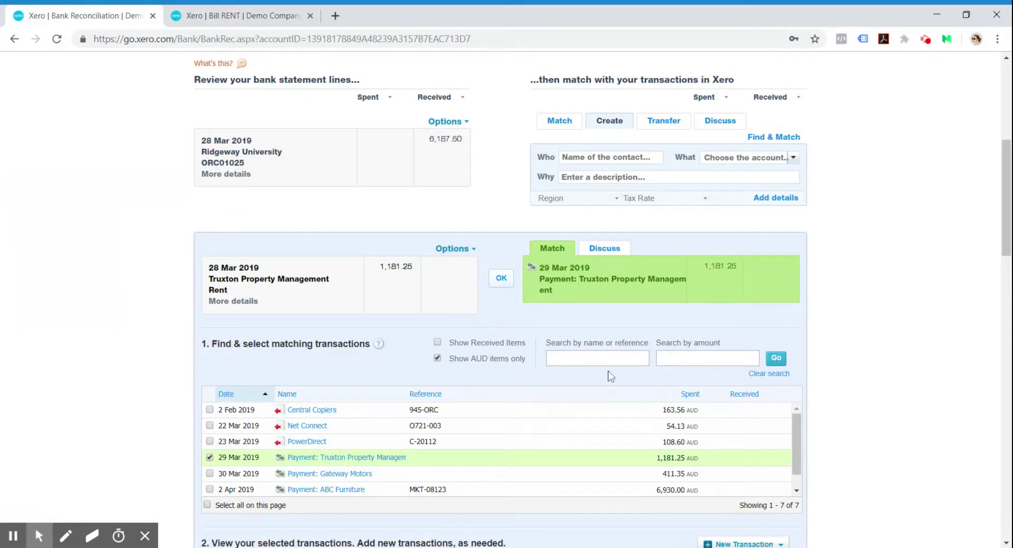
pyautogui.click(504, 280)
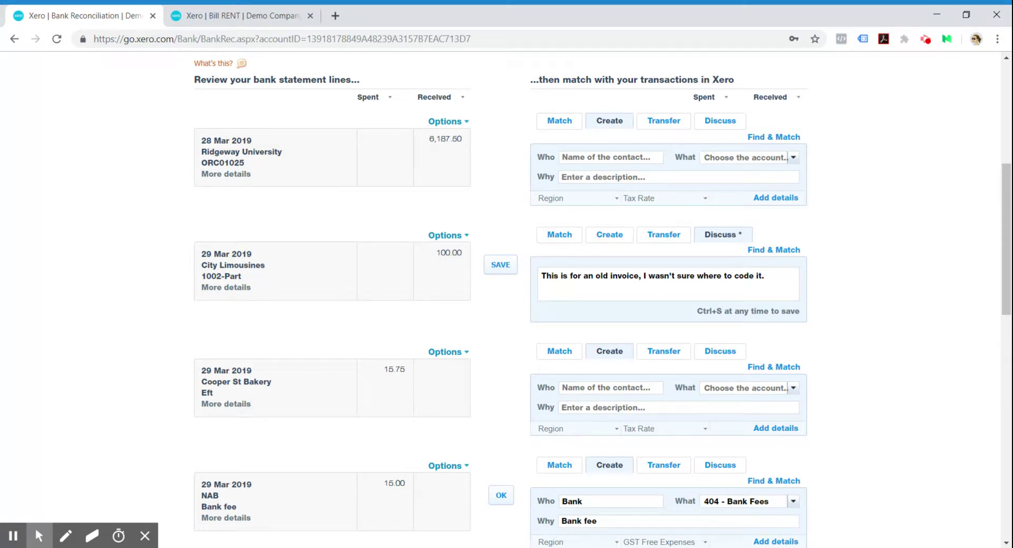
# Step: Look over the sales and purchasing areas available for the business, such as invoices, quotes and bills to pay
pyautogui.moveTo(1005, 294); pyautogui.dragTo(992, 202)
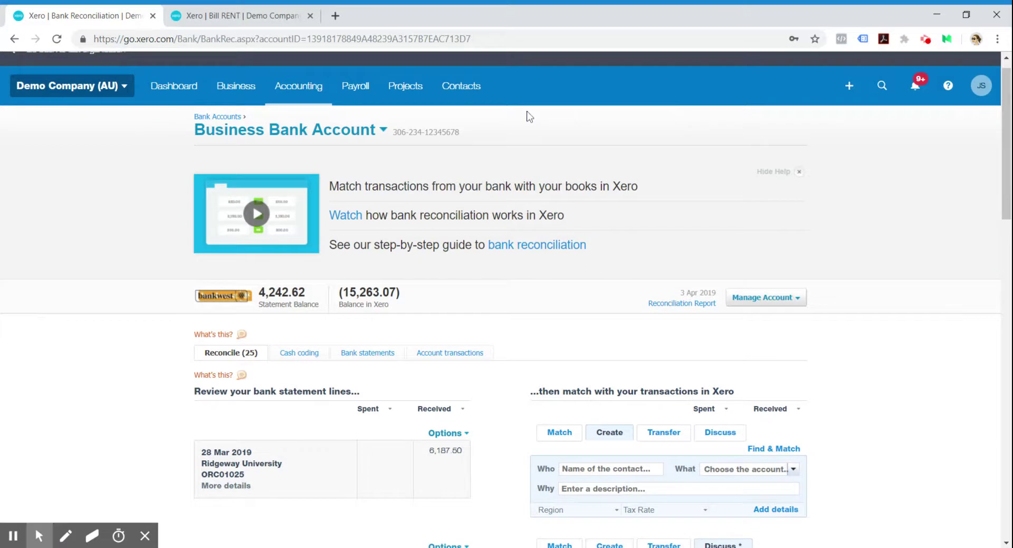
pyautogui.click(232, 95)
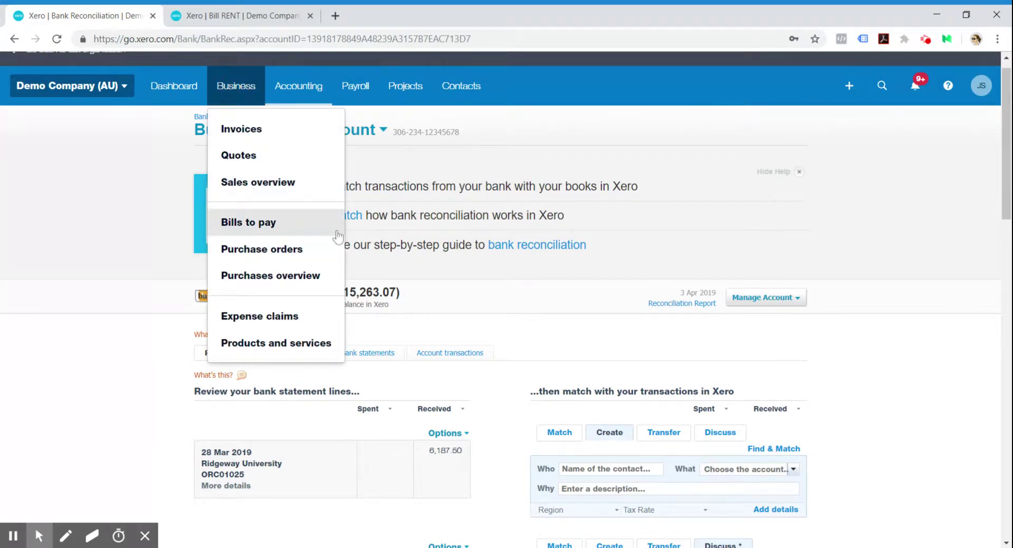
pyautogui.click(469, 296)
# Step: Enter Cooper St Bakery as the contact for a new transaction on the 15.75 Cooper St Bakery statement line
pyautogui.scroll(-8, 459, 331)
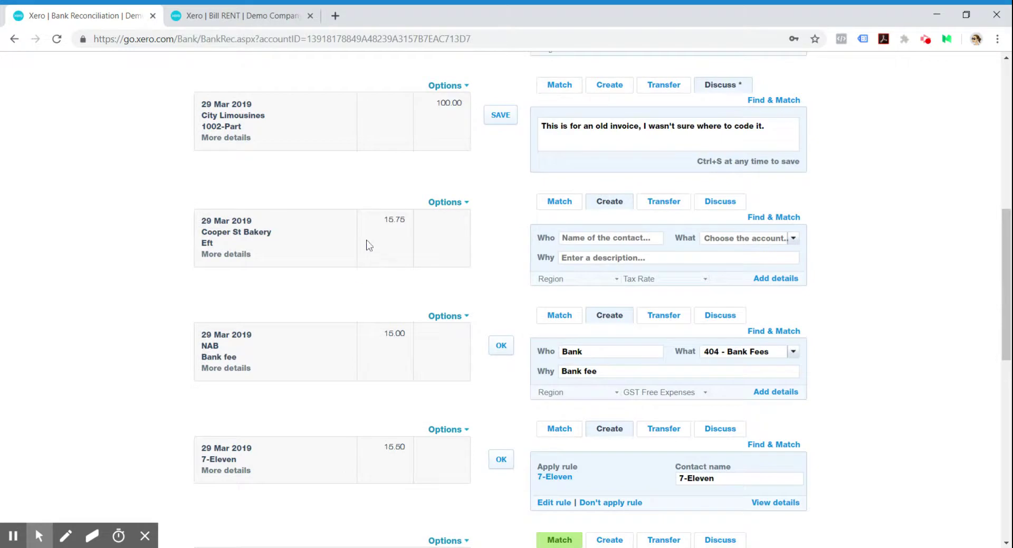
pyautogui.scroll(-1, 406, 468)
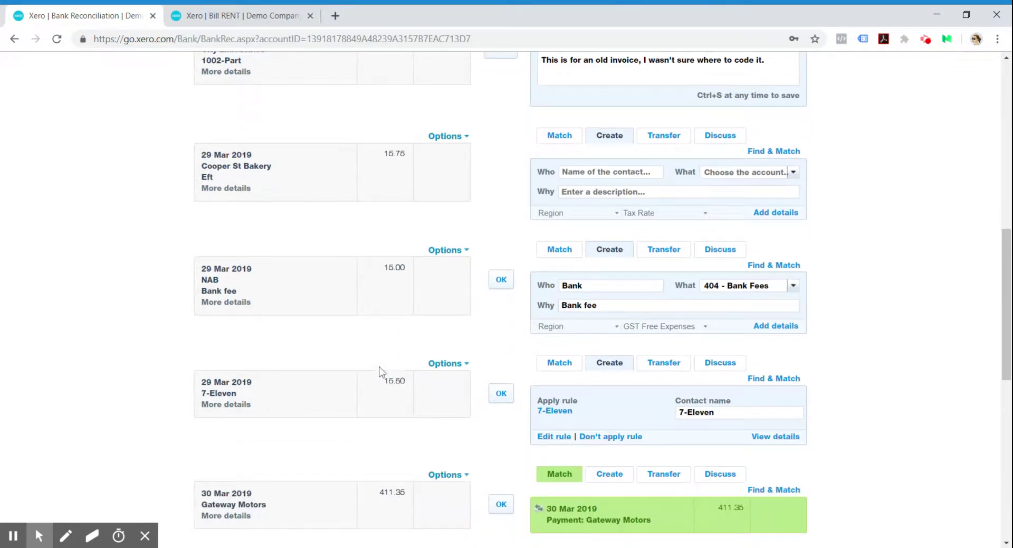
pyautogui.moveTo(1008, 298); pyautogui.dragTo(1002, 265)
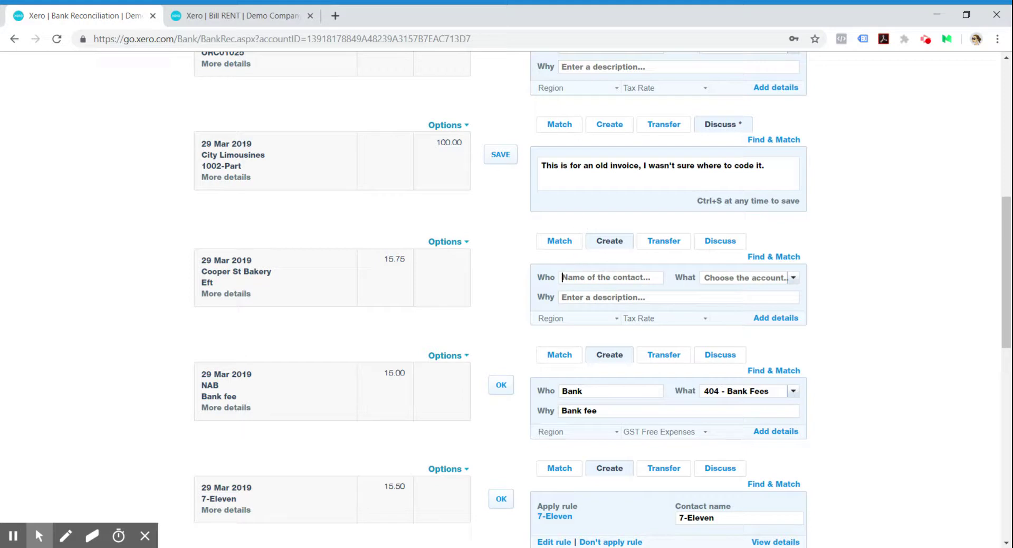
pyautogui.write('Cooper St Bakery')
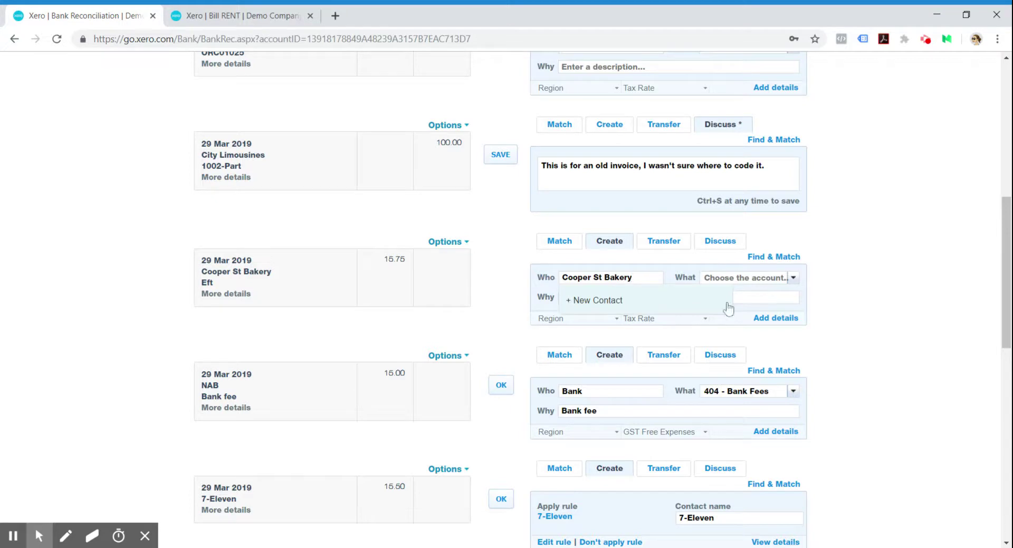
pyautogui.press('Tab')
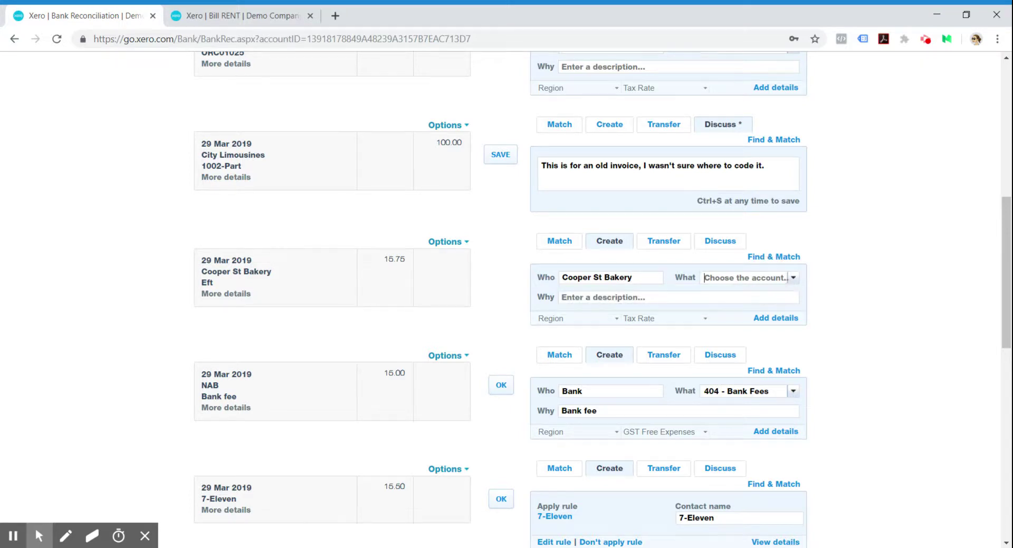
# Step: Browse the expense accounts and assign the 15.75 Cooper St Bakery transaction to 493 - Travel - National
pyautogui.click(792, 277)
pyautogui.moveTo(831, 309); pyautogui.dragTo(831, 317)
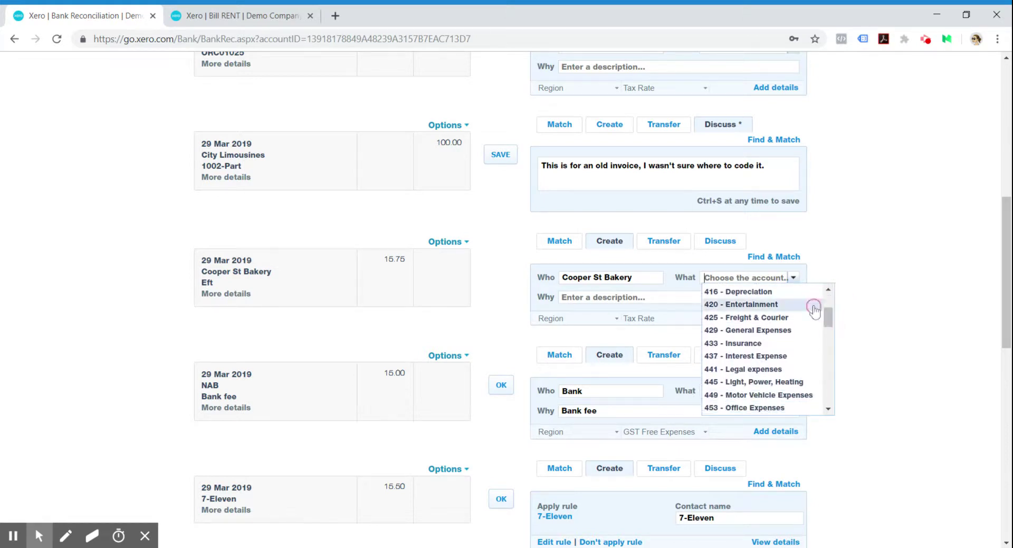
pyautogui.write('tra')
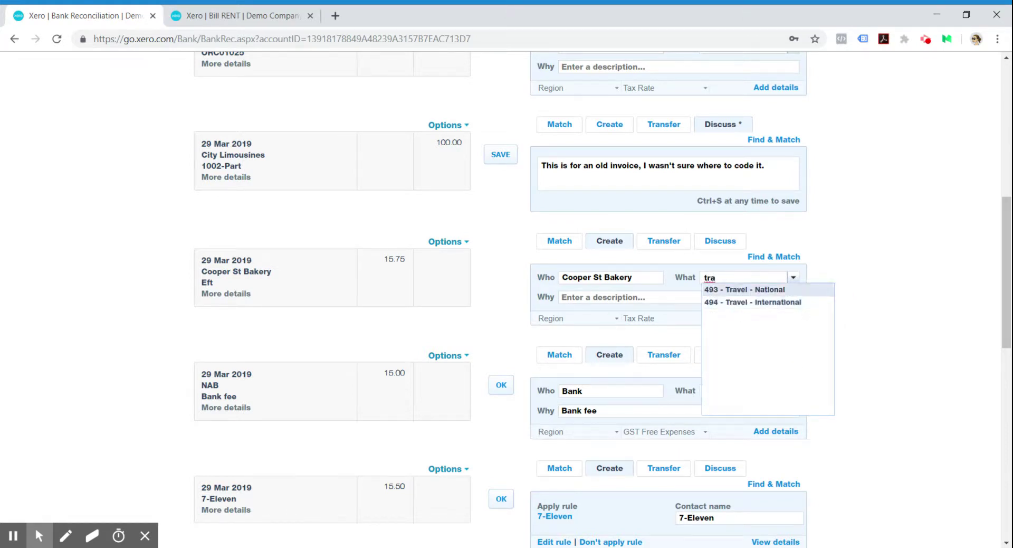
pyautogui.click(743, 291)
pyautogui.click(793, 277)
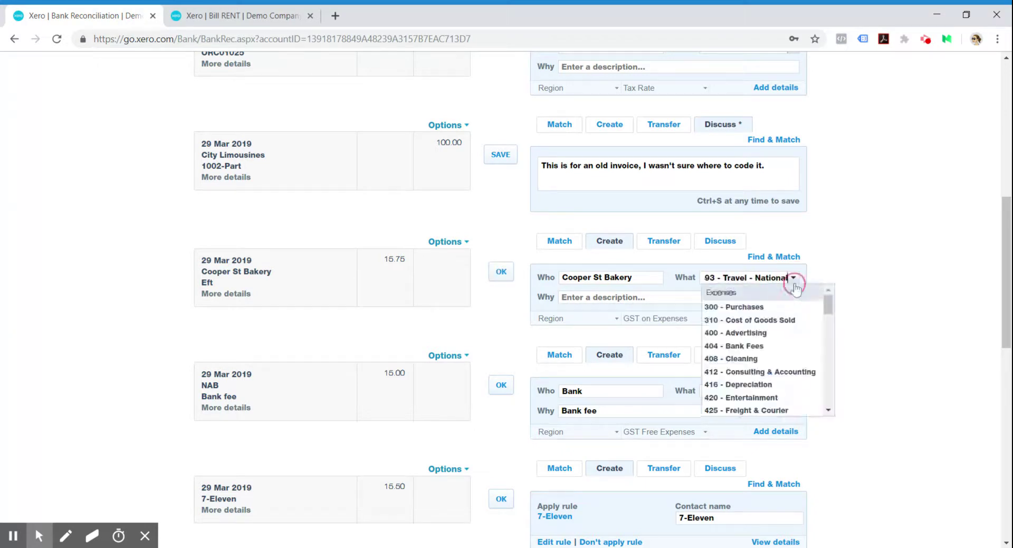
pyautogui.scroll(-2, 781, 395)
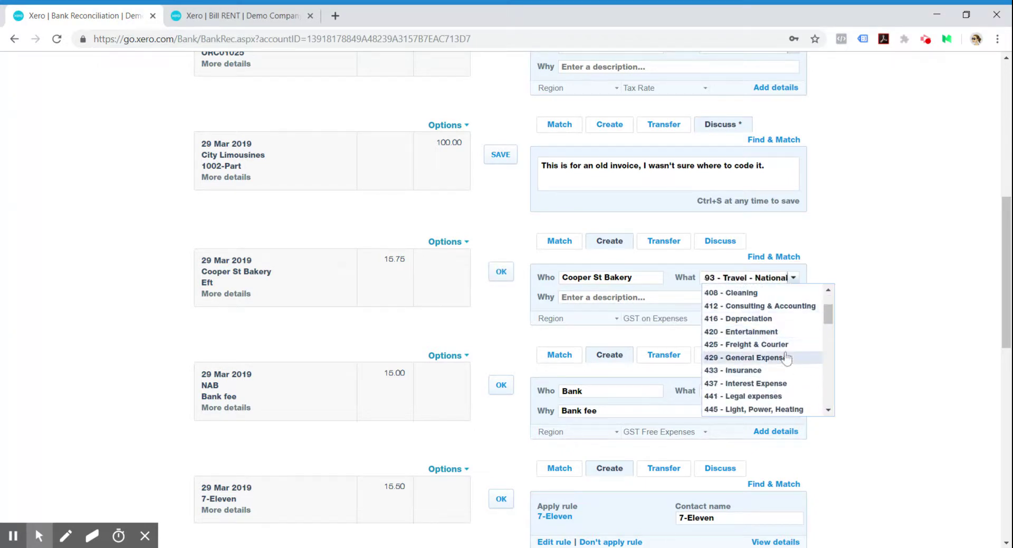
pyautogui.moveTo(833, 321); pyautogui.dragTo(831, 313)
pyautogui.click(845, 272)
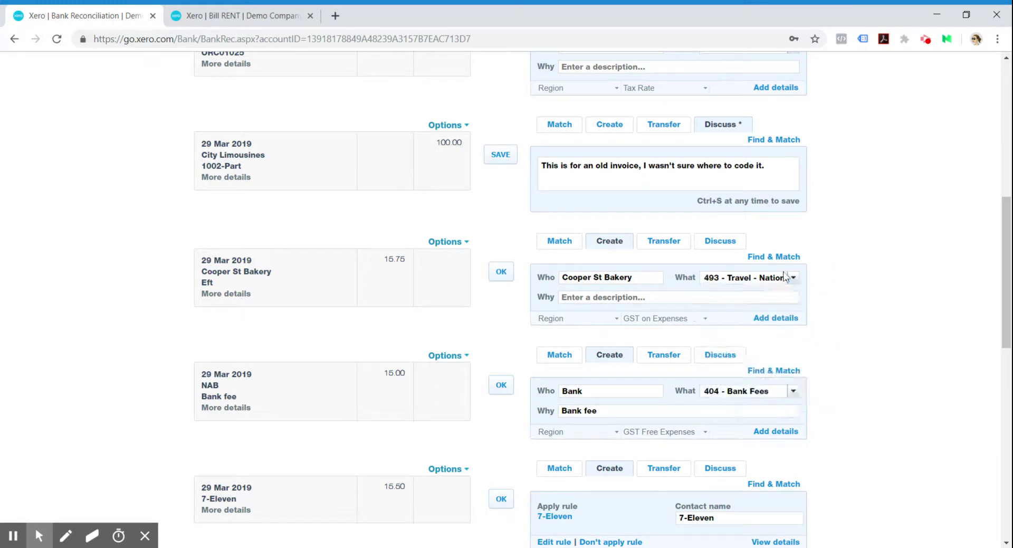
# Step: Describe the 15.75 Cooper St Bakery transaction as "Food For business travel"
pyautogui.click(700, 299)
pyautogui.write('Food For business travel')
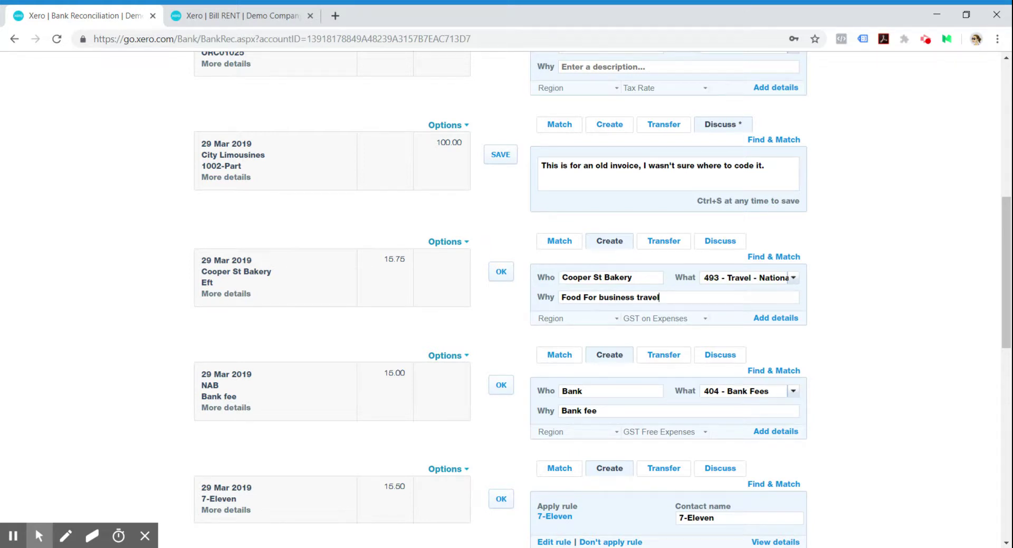
pyautogui.scroll(3, 453, 107)
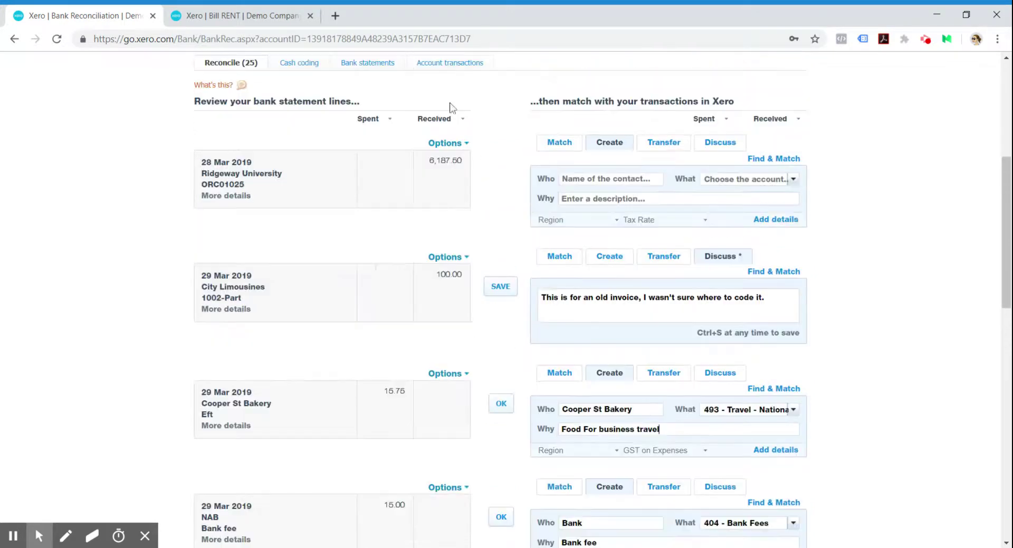
pyautogui.scroll(-3, 416, 359)
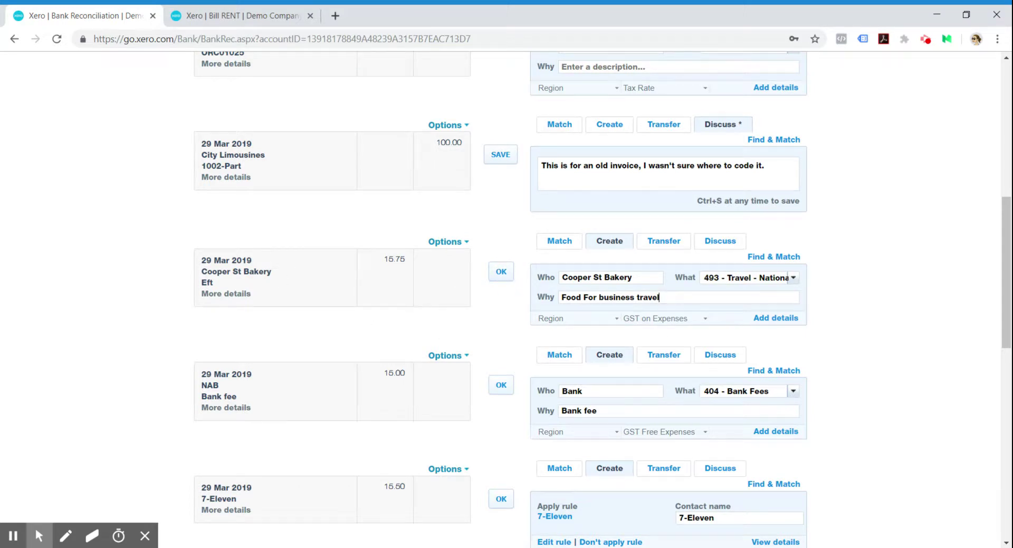
# Step: Open the full details of the Cooper St Bakery transaction and add a Water line with quantity 1 and unit price 2
pyautogui.scroll(-1, 502, 311)
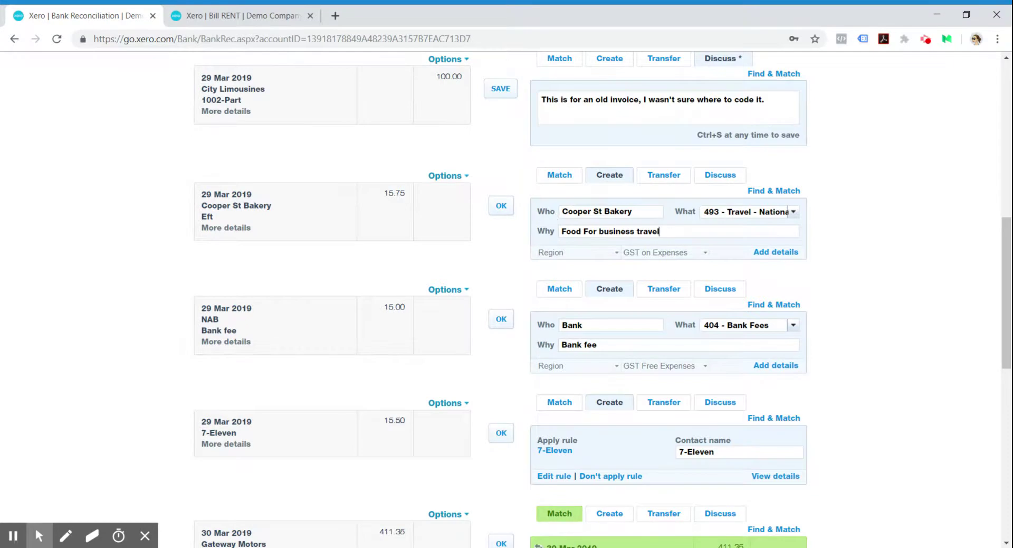
pyautogui.click(772, 253)
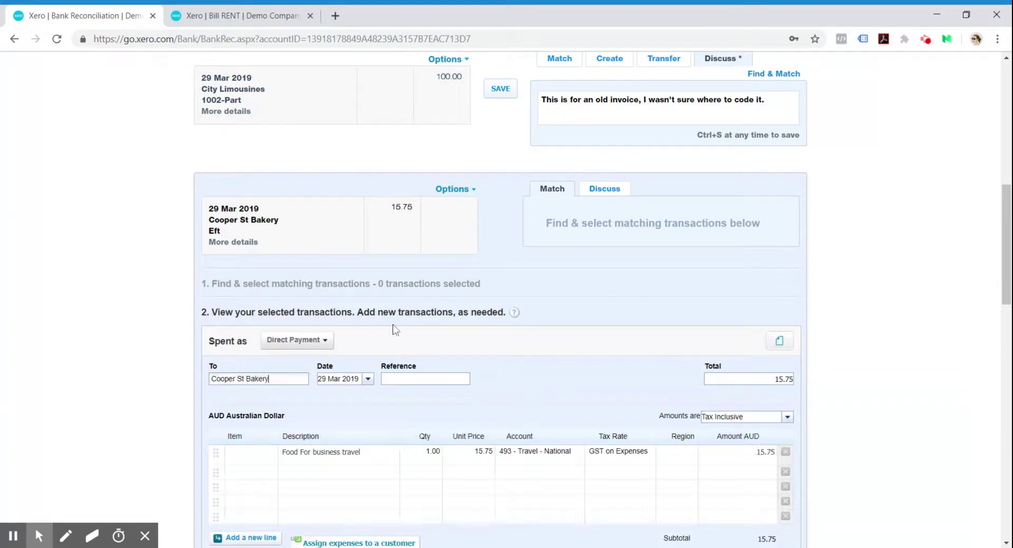
pyautogui.scroll(-1, 400, 359)
pyautogui.click(294, 407)
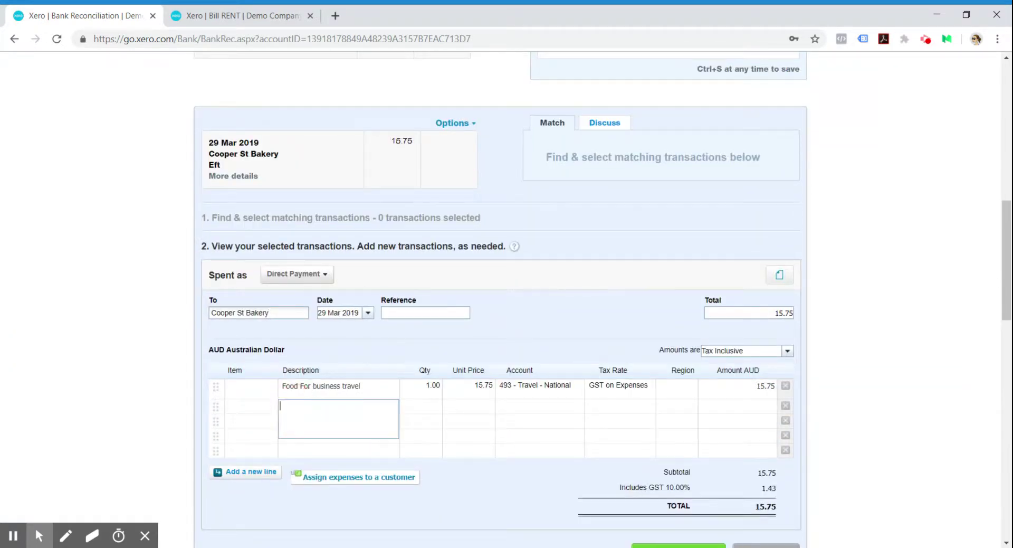
pyautogui.write('Water')
pyautogui.click(426, 411)
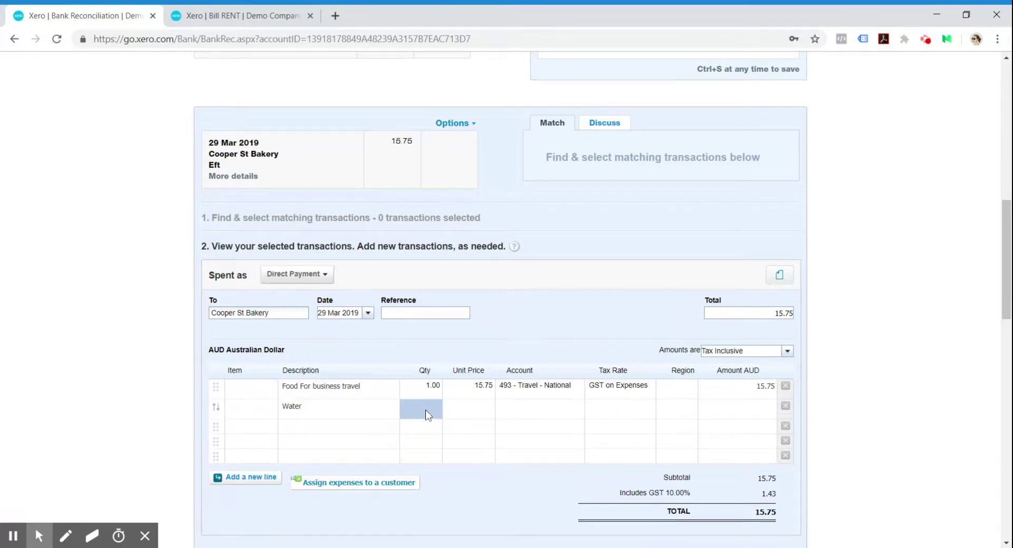
pyautogui.click(422, 411)
pyautogui.write('1')
pyautogui.click(469, 412)
pyautogui.click(479, 413)
pyautogui.write('2')
# Step: Assign the Water line to account 493 - Travel - National with the GST Free Expenses tax rate
pyautogui.click(549, 405)
pyautogui.click(549, 405)
pyautogui.write('493')
pyautogui.click(554, 420)
pyautogui.click(612, 412)
pyautogui.click(654, 414)
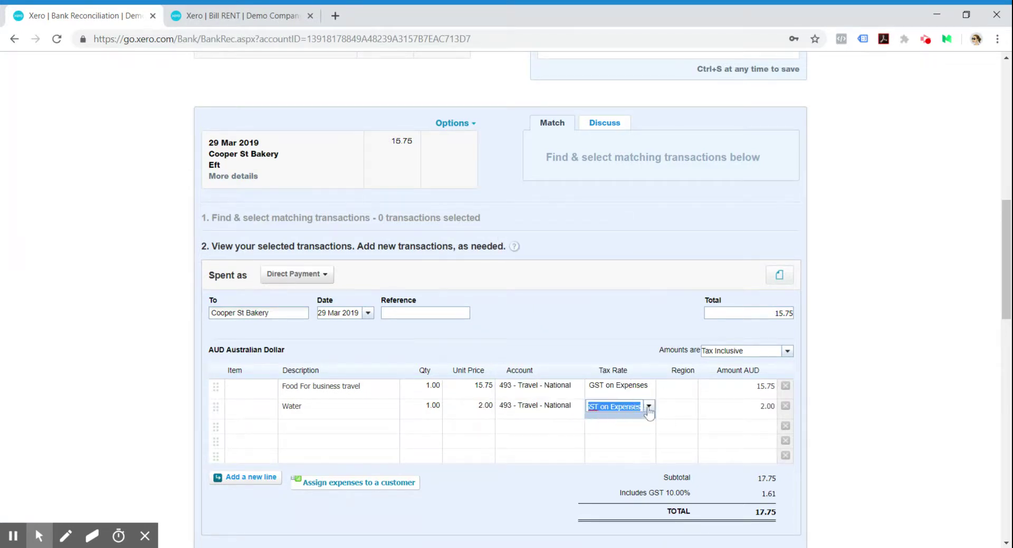
pyautogui.click(649, 406)
pyautogui.click(646, 448)
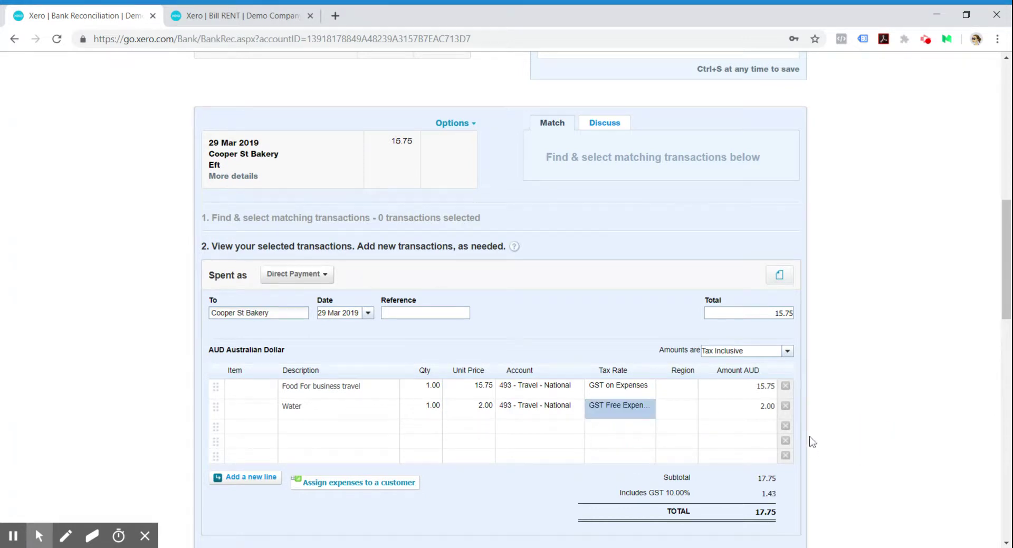
# Step: Add two more lines to the transaction described as "GST Items" and "GST Free Items"
pyautogui.scroll(-1, 580, 422)
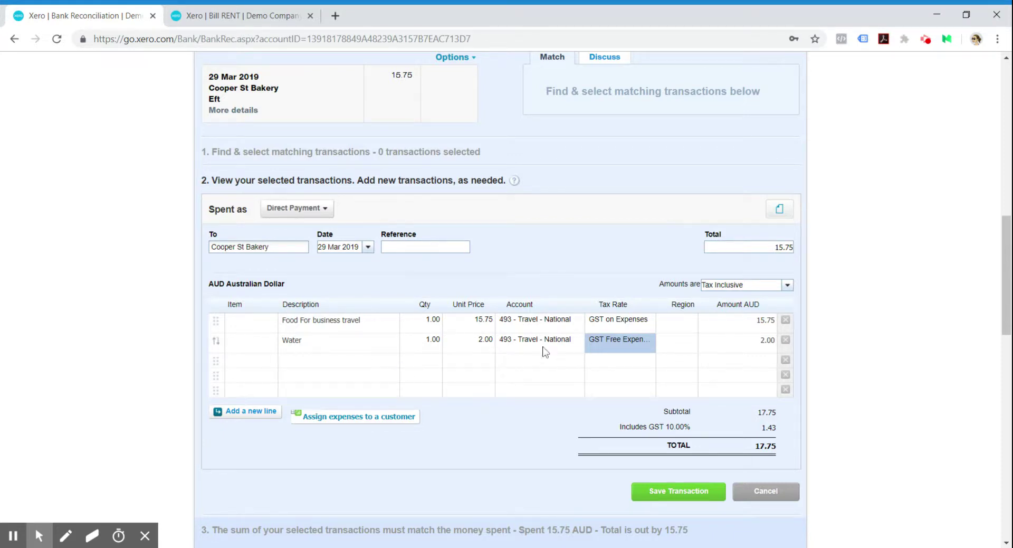
pyautogui.click(296, 328)
pyautogui.click(329, 361)
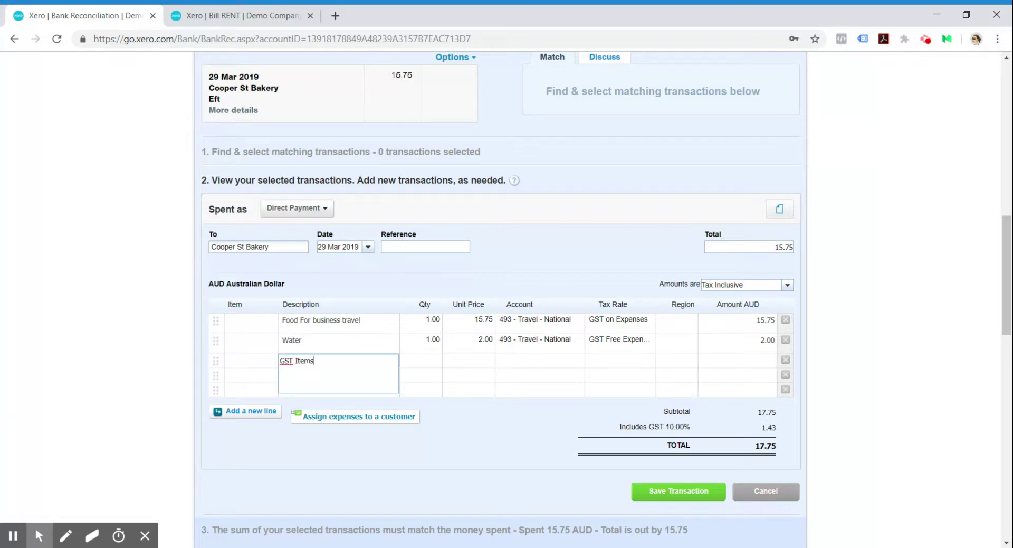
pyautogui.click(474, 440)
pyautogui.click(361, 382)
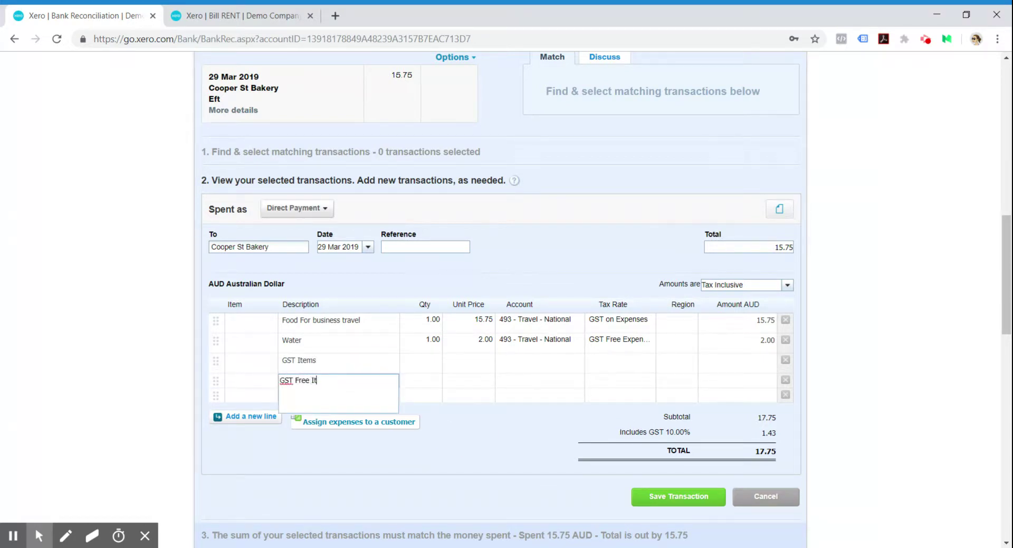
pyautogui.click(565, 434)
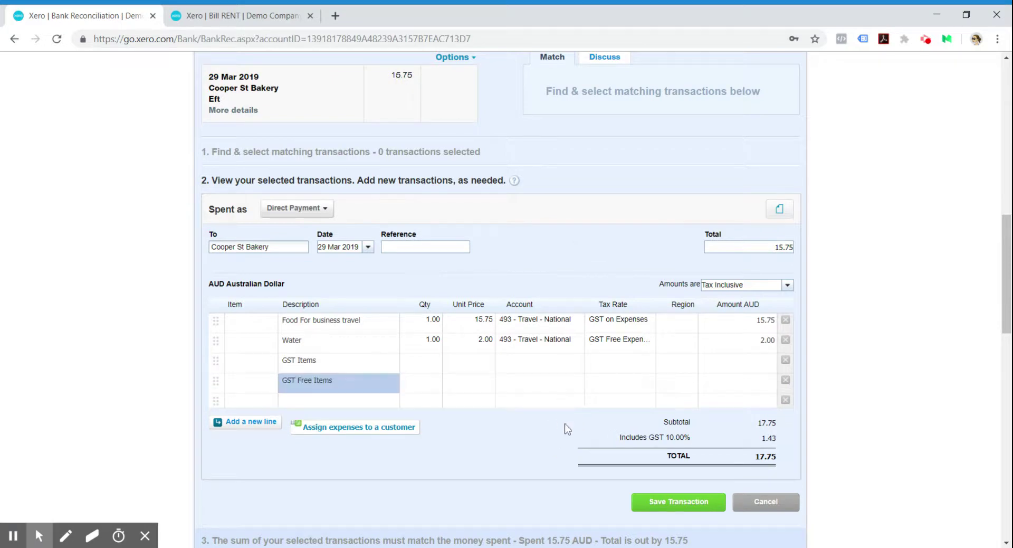
# Step: Set the tax rate to GST on Expenses for the GST Items line and GST Free Expenses for the GST Free Items line
pyautogui.click(640, 363)
pyautogui.click(648, 362)
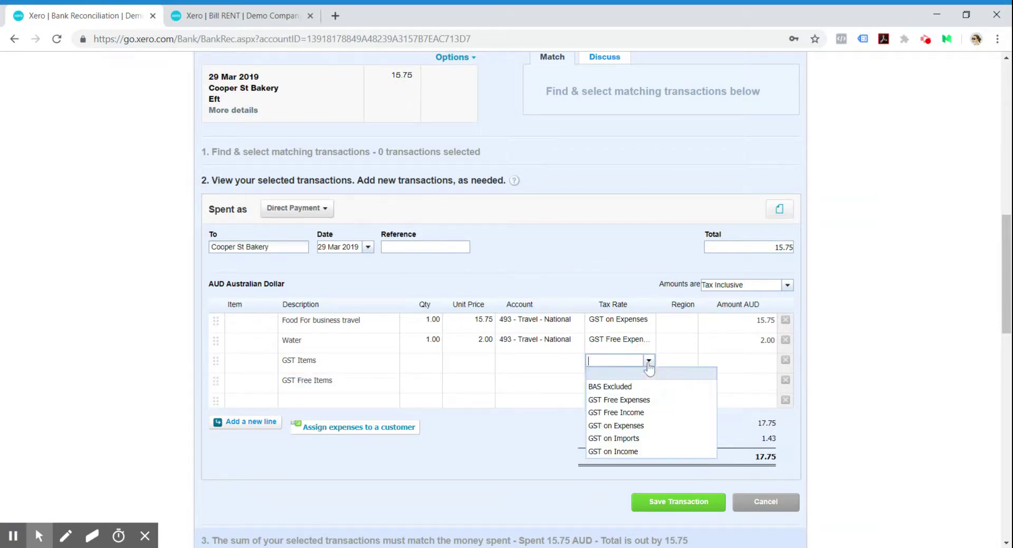
pyautogui.click(646, 426)
pyautogui.click(641, 379)
pyautogui.click(648, 380)
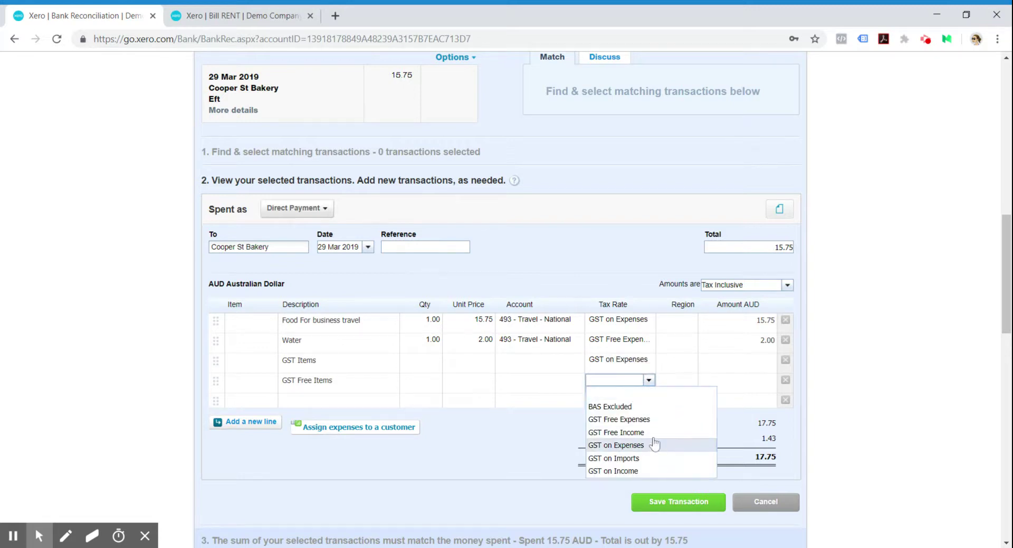
pyautogui.click(662, 418)
pyautogui.click(569, 428)
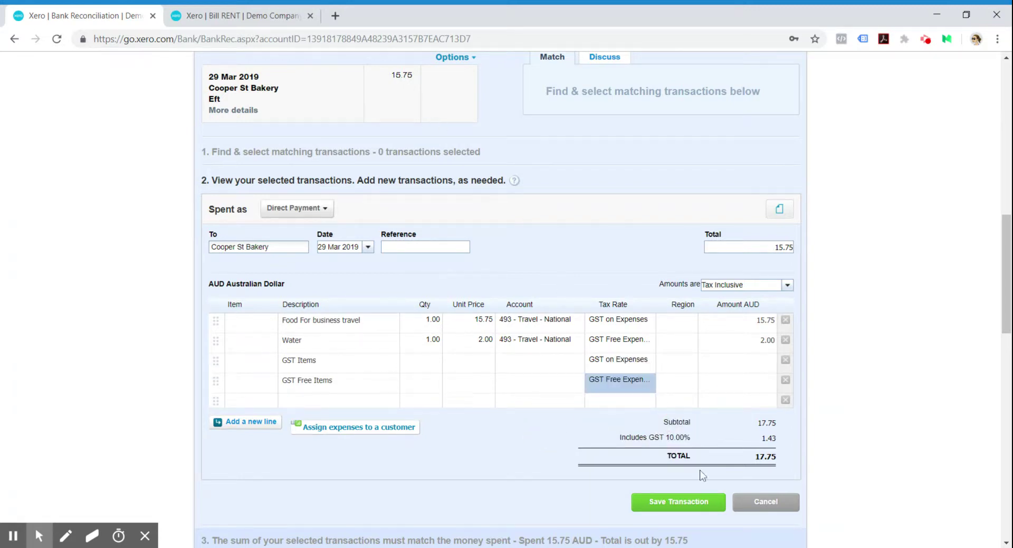
# Step: Delete the GST Free Items, GST Items and Water lines and cancel the detailed transaction entry
pyautogui.click(785, 379)
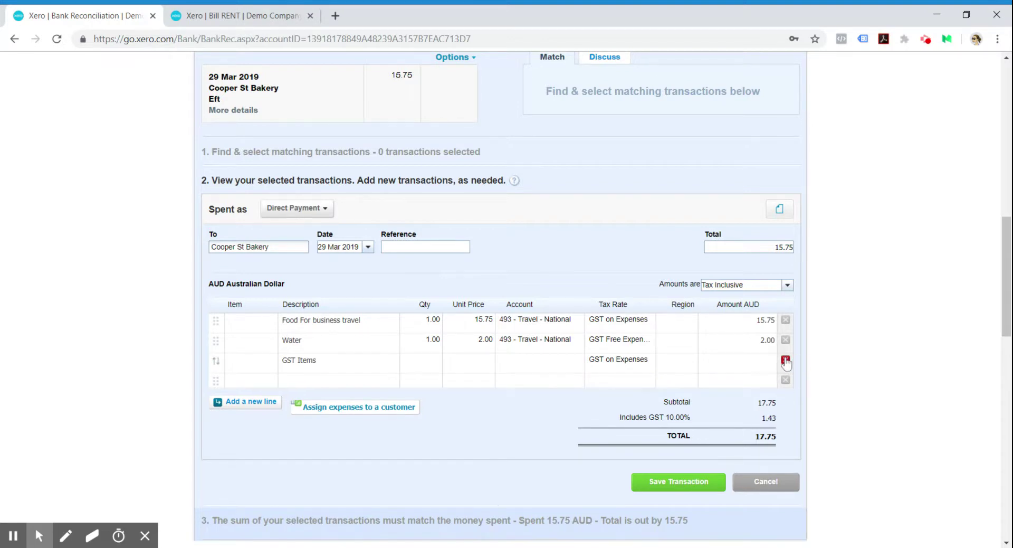
pyautogui.click(785, 359)
pyautogui.click(785, 339)
pyautogui.click(773, 441)
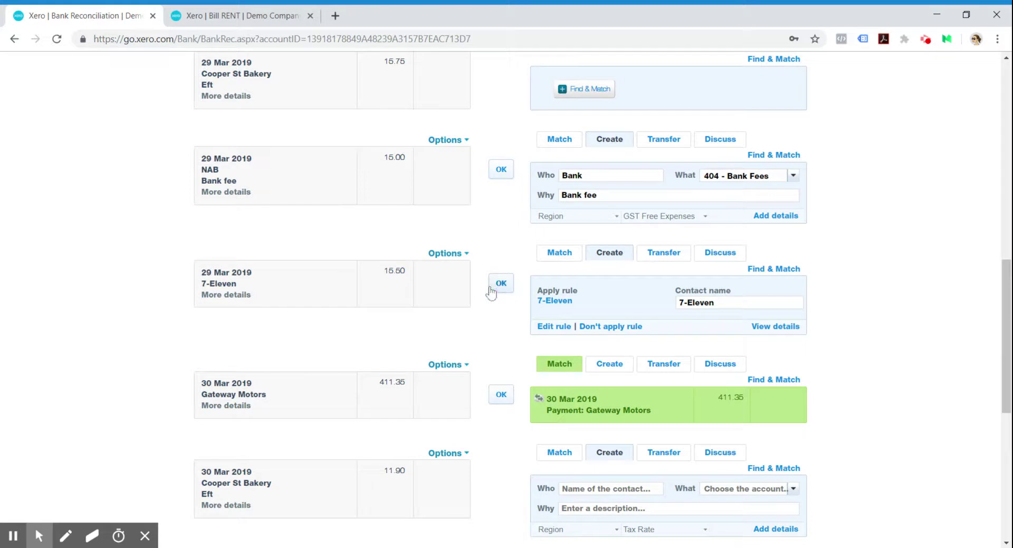
# Step: Bring back the simple new-transaction entry for the 15.75 Cooper St Bakery line and reconcile it
pyautogui.scroll(3, 505, 404)
pyautogui.scroll(-4, 506, 404)
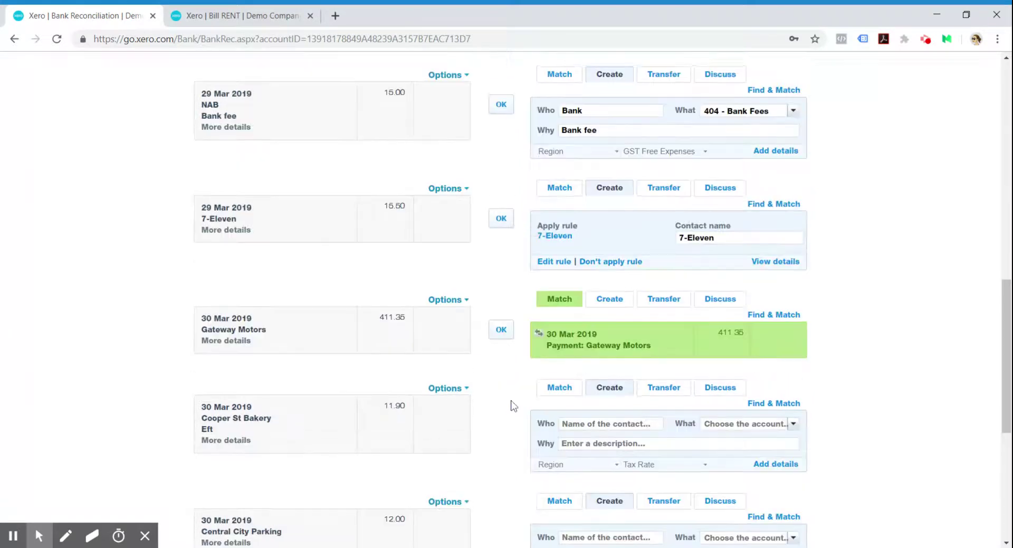
pyautogui.scroll(8, 505, 406)
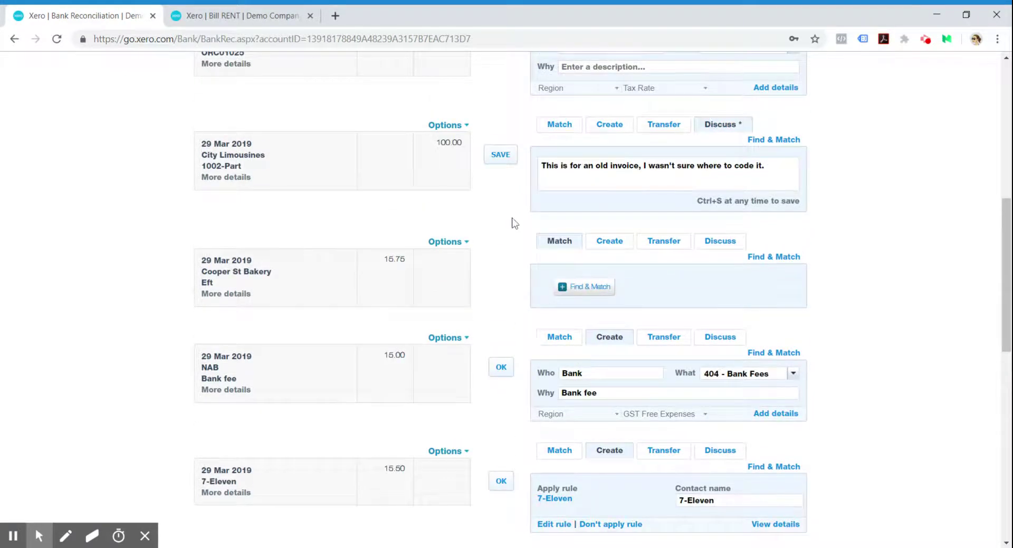
pyautogui.scroll(-1, 434, 258)
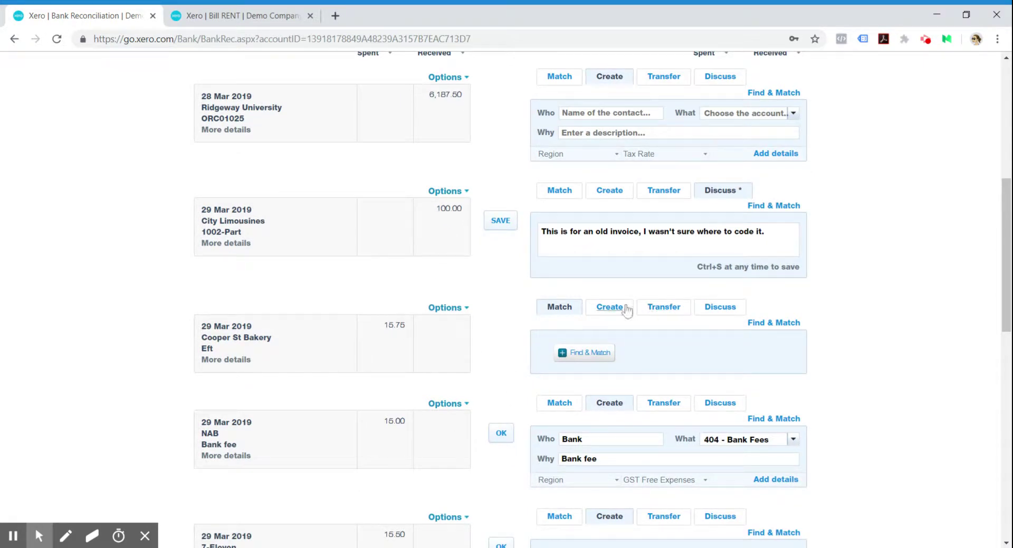
pyautogui.click(607, 310)
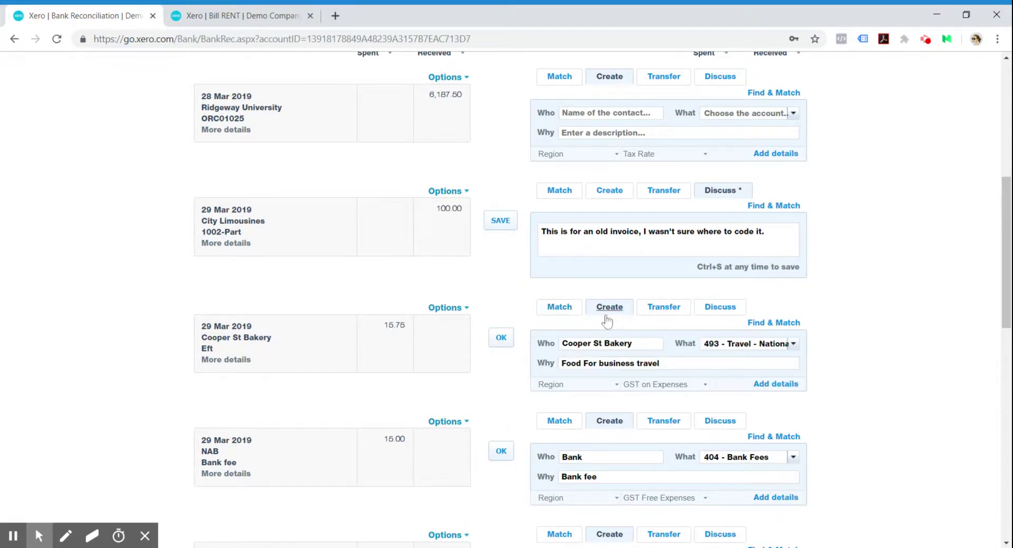
pyautogui.click(502, 338)
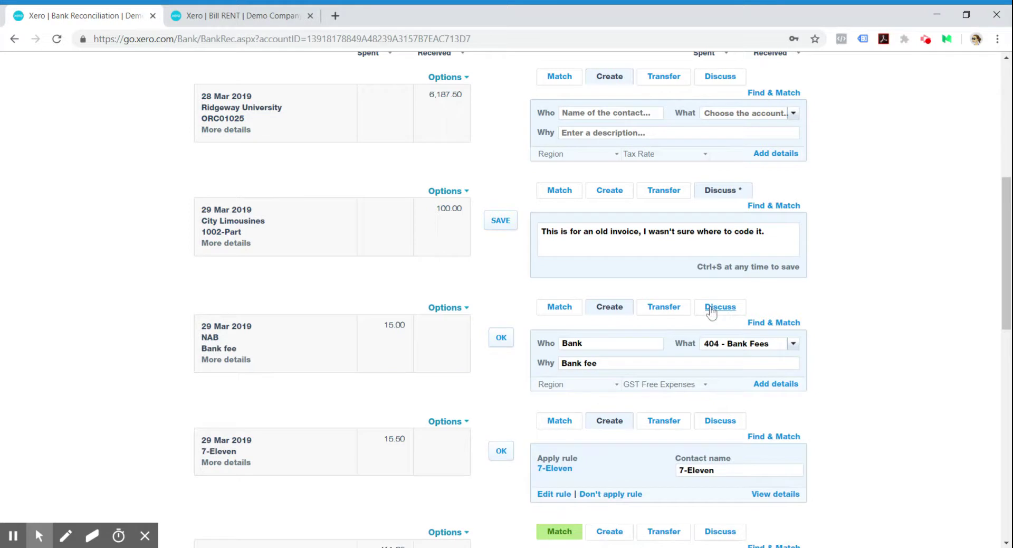
pyautogui.scroll(-1, 836, 389)
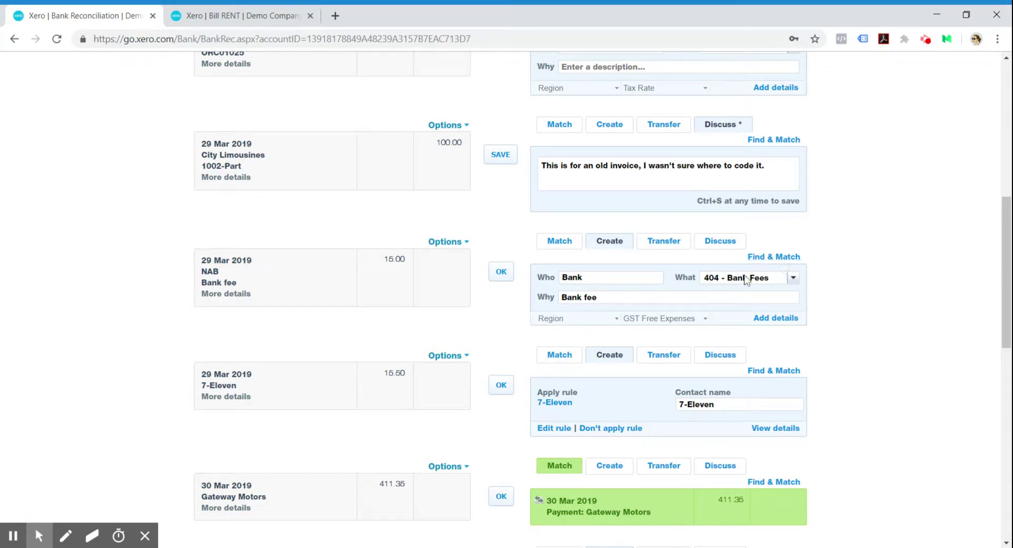
pyautogui.scroll(8, 849, 325)
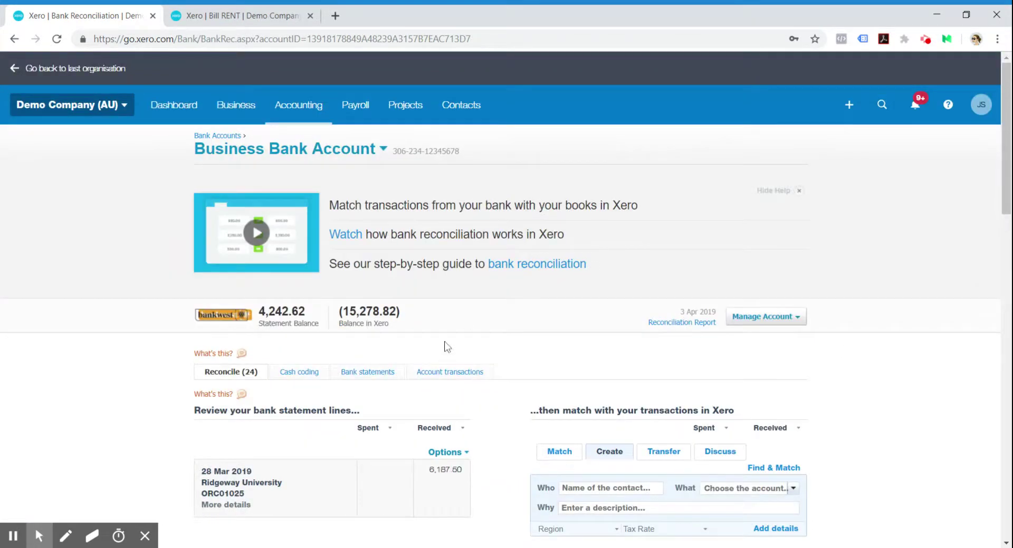
# Step: Go to the bank rules of the Business Bank Account and start a new spend money rule
pyautogui.click(778, 317)
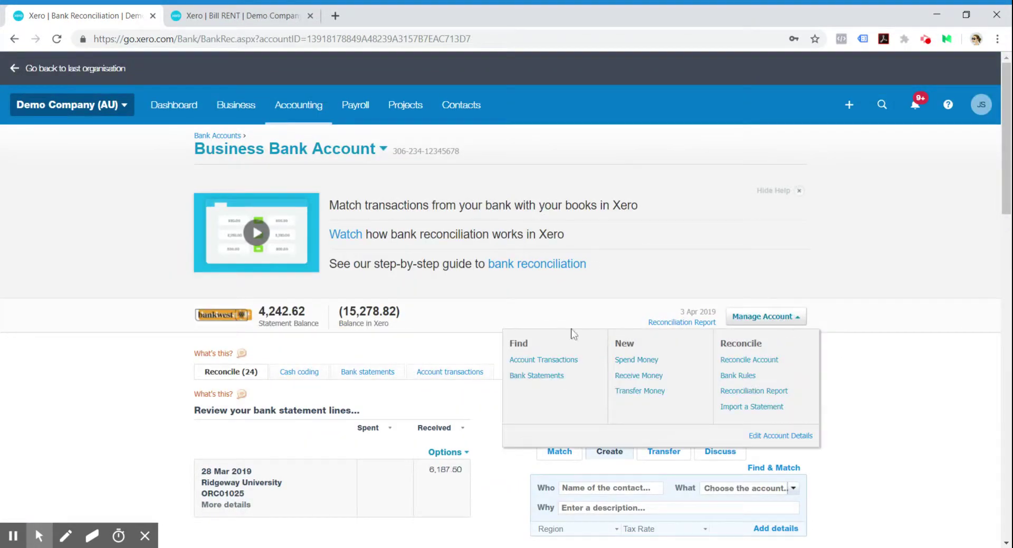
pyautogui.click(788, 313)
pyautogui.click(738, 378)
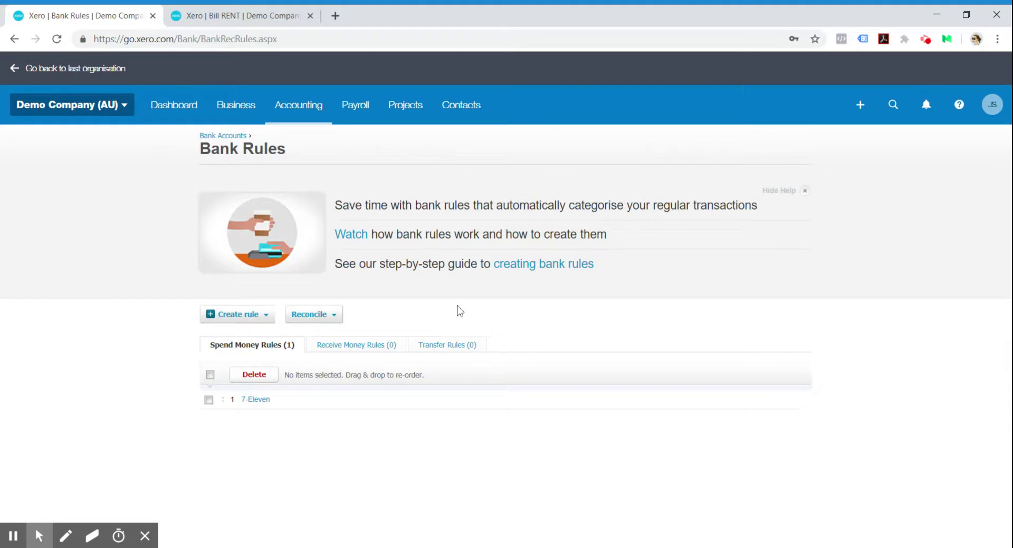
pyautogui.click(264, 315)
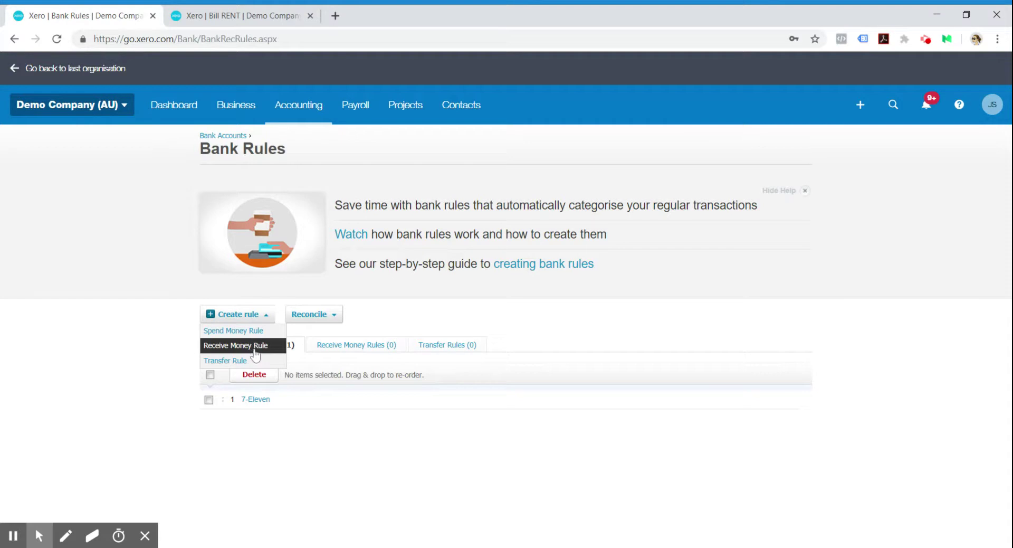
pyautogui.click(253, 331)
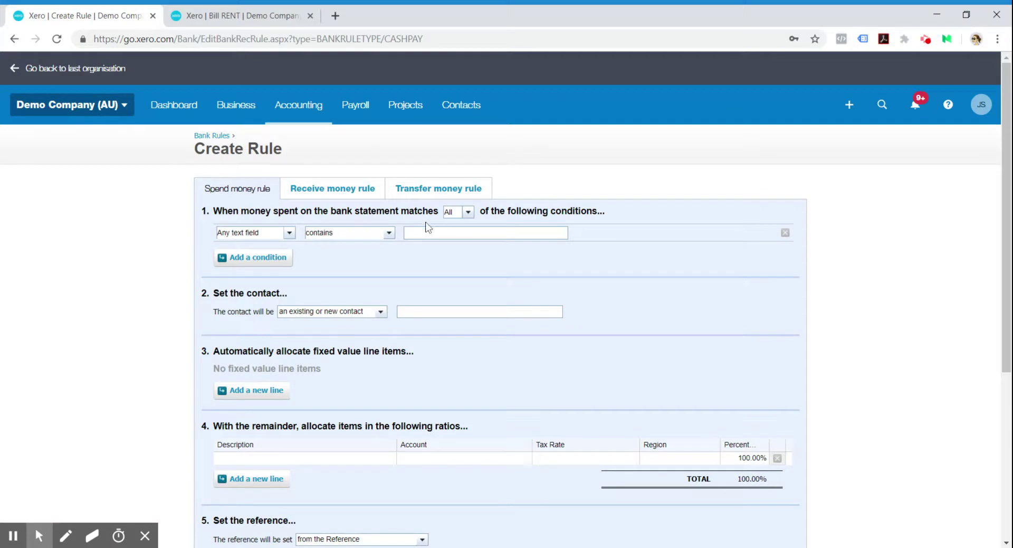
# Step: Set the rule to match all conditions, with the first condition being any text field contains "Adobe"
pyautogui.click(468, 212)
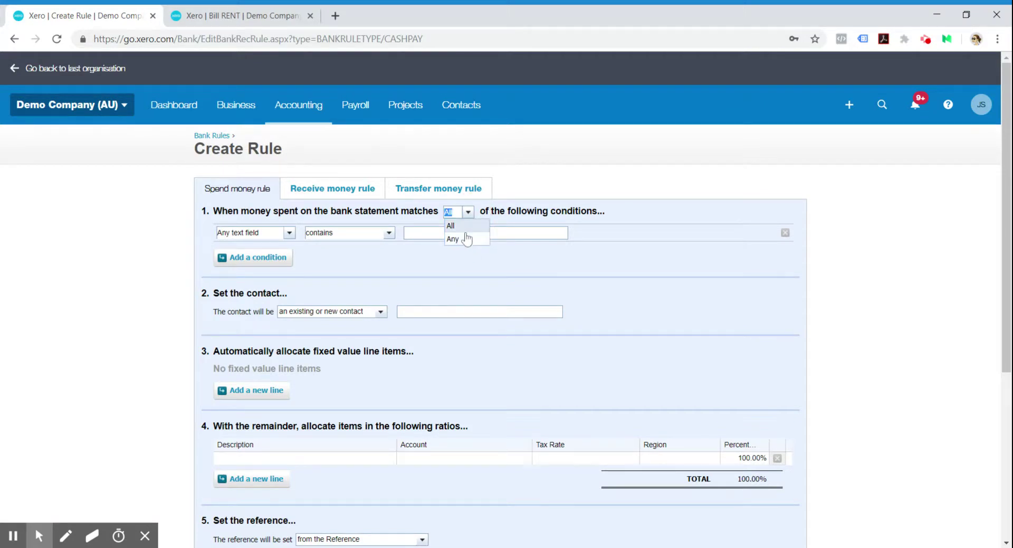
pyautogui.click(464, 229)
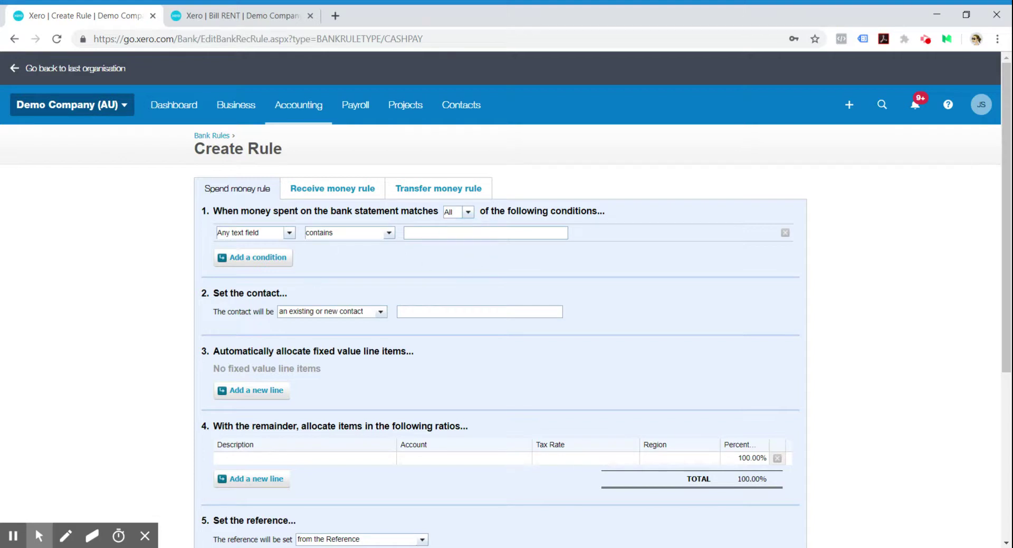
pyautogui.click(466, 232)
pyautogui.scroll(-1, 303, 263)
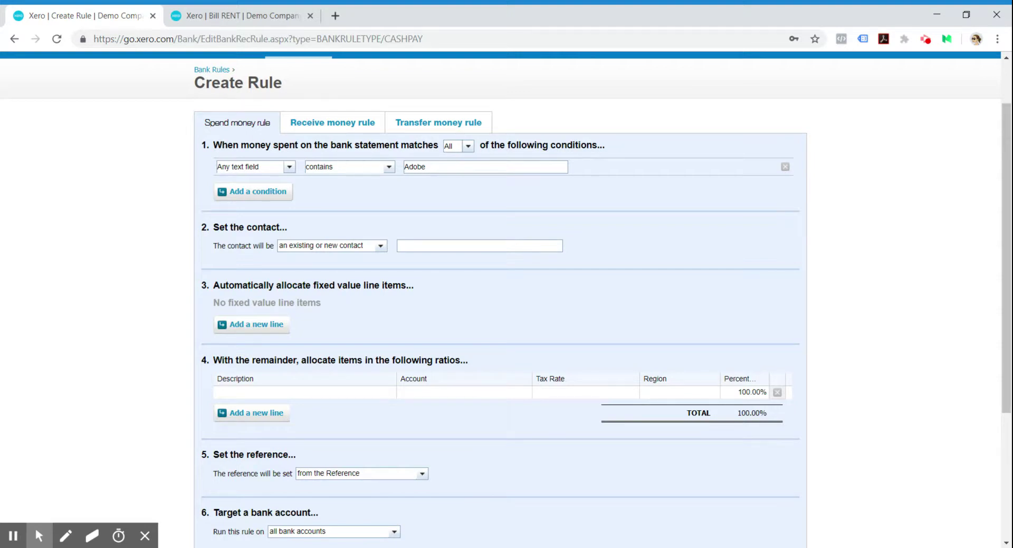
pyautogui.click(290, 168)
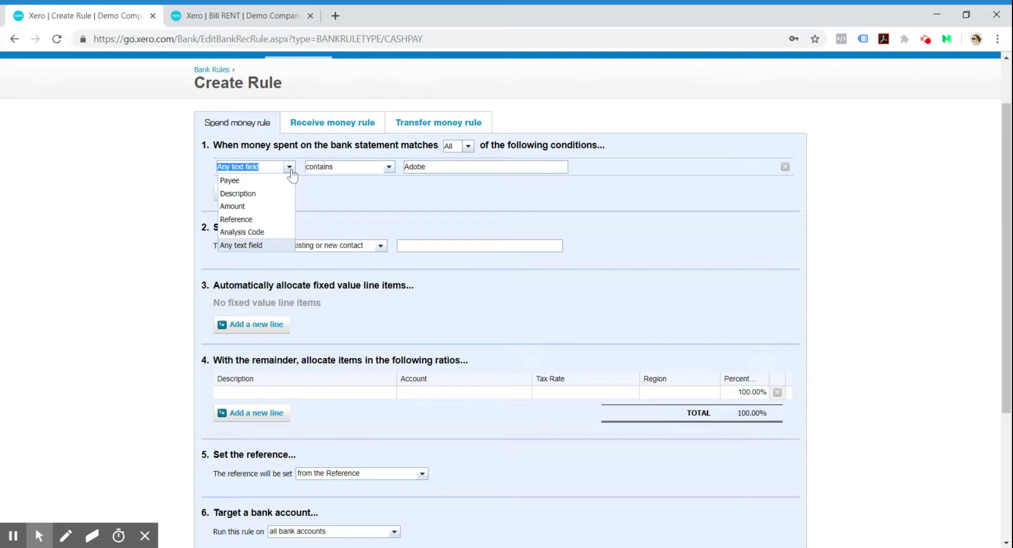
pyautogui.click(290, 168)
# Step: Set the rule's contact to an existing or new contact named "Adobe"
pyautogui.click(381, 246)
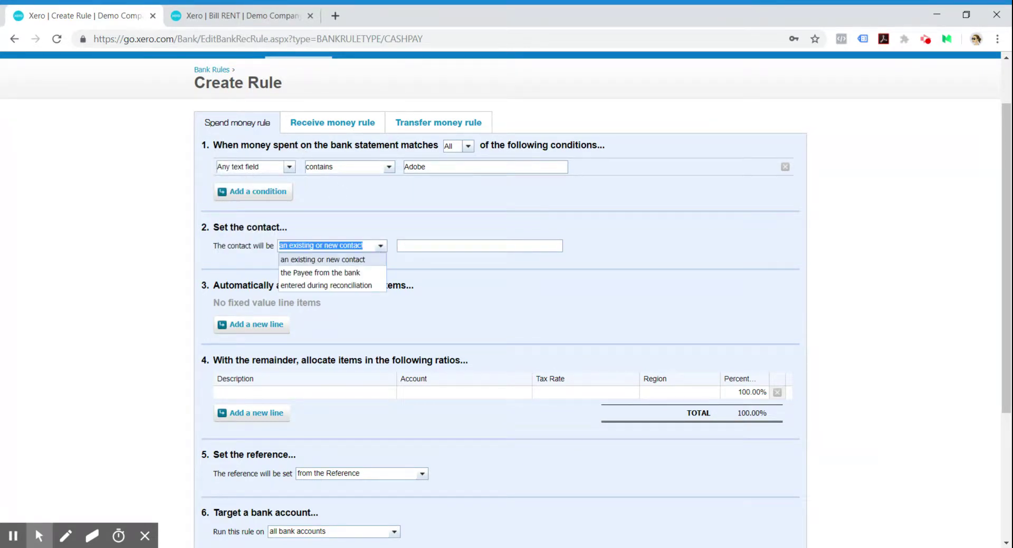
pyautogui.click(416, 250)
pyautogui.write('Adob')
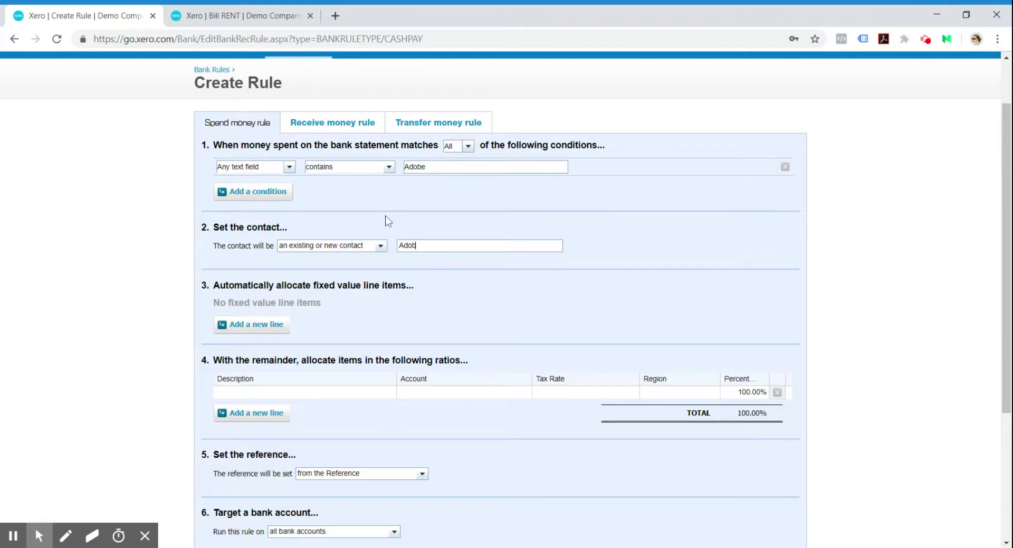
pyautogui.write('e')
pyautogui.click(531, 294)
# Step: Allocate the remainder to a line described as "Adobe" under account 485 - Subscriptions
pyautogui.click(333, 389)
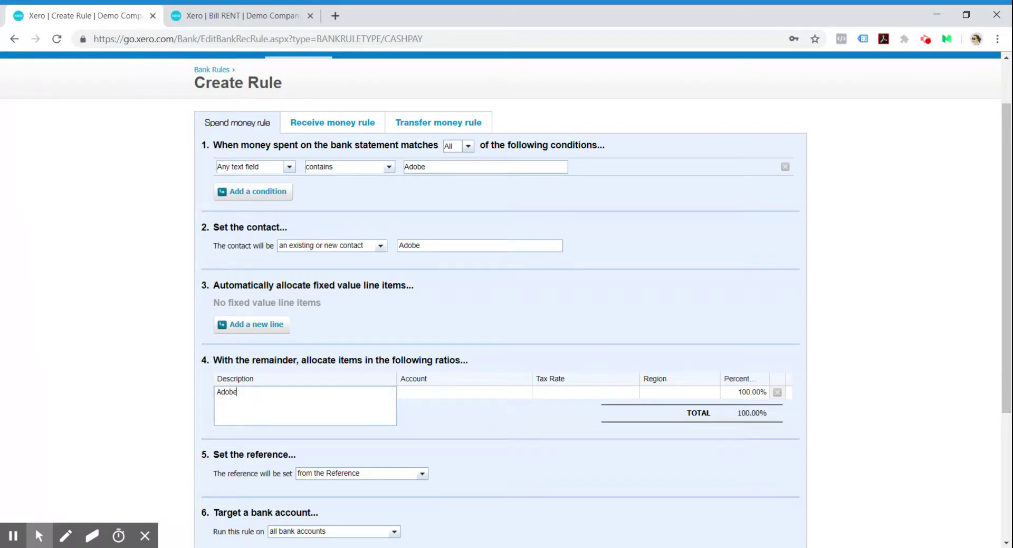
pyautogui.click(433, 393)
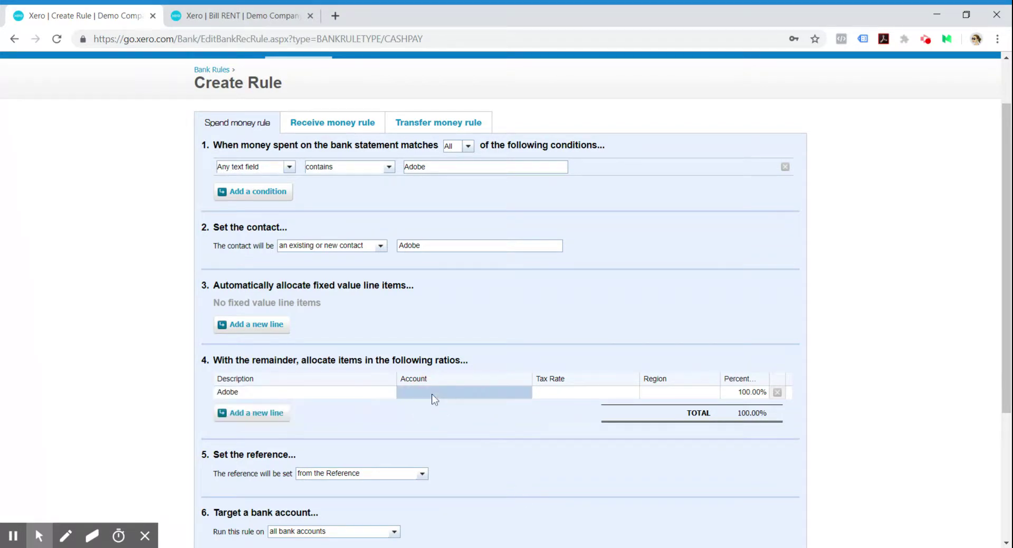
pyautogui.write('subs')
pyautogui.click(426, 405)
# Step: Review the rule's reference options and target the rule at the Business Bank Account
pyautogui.scroll(-1, 690, 443)
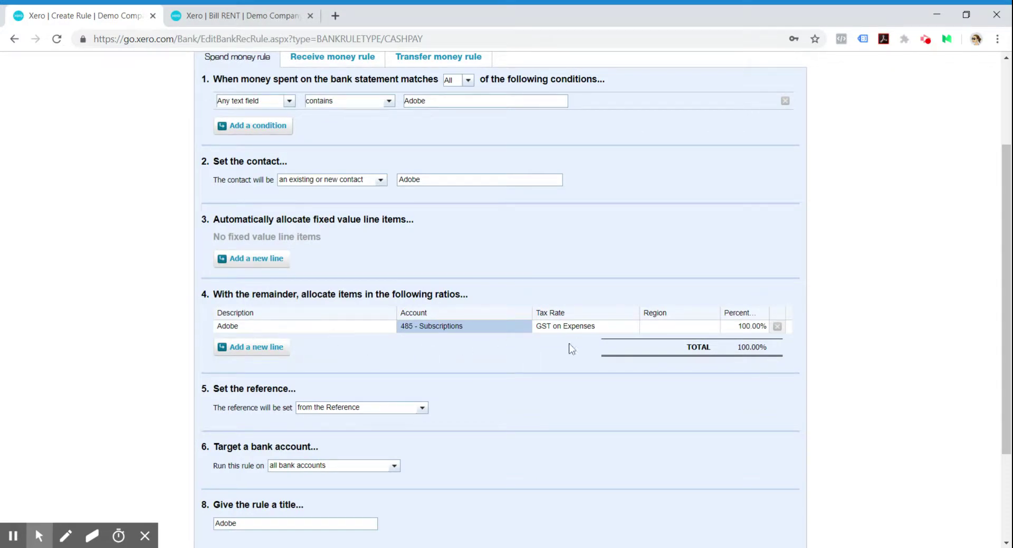
pyautogui.scroll(-1, 229, 370)
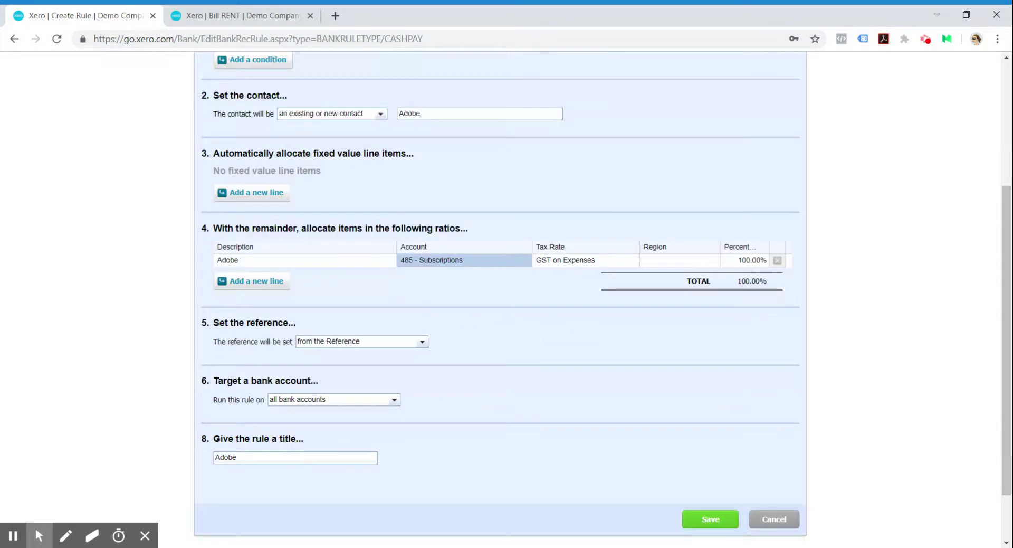
pyautogui.click(417, 346)
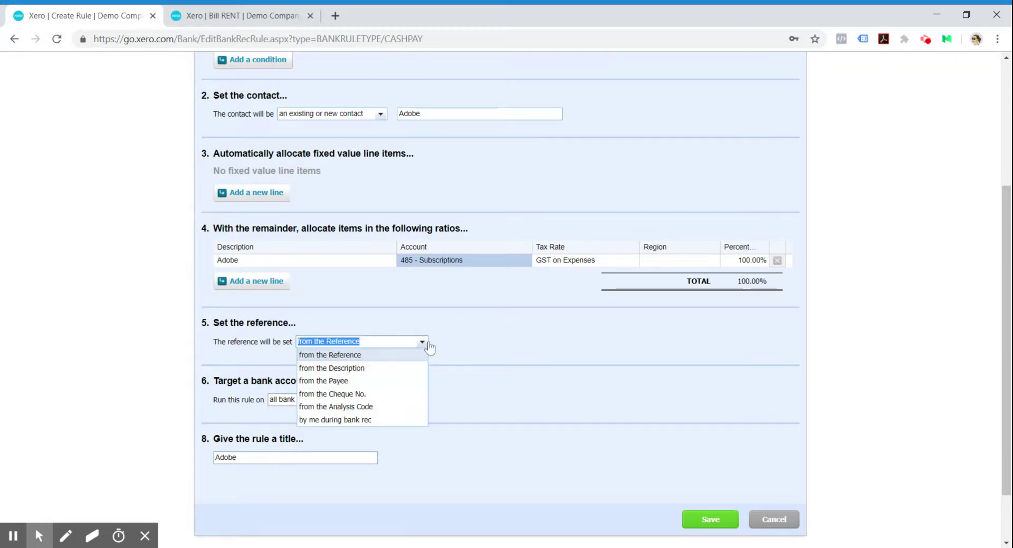
pyautogui.click(484, 360)
pyautogui.scroll(-1, 390, 378)
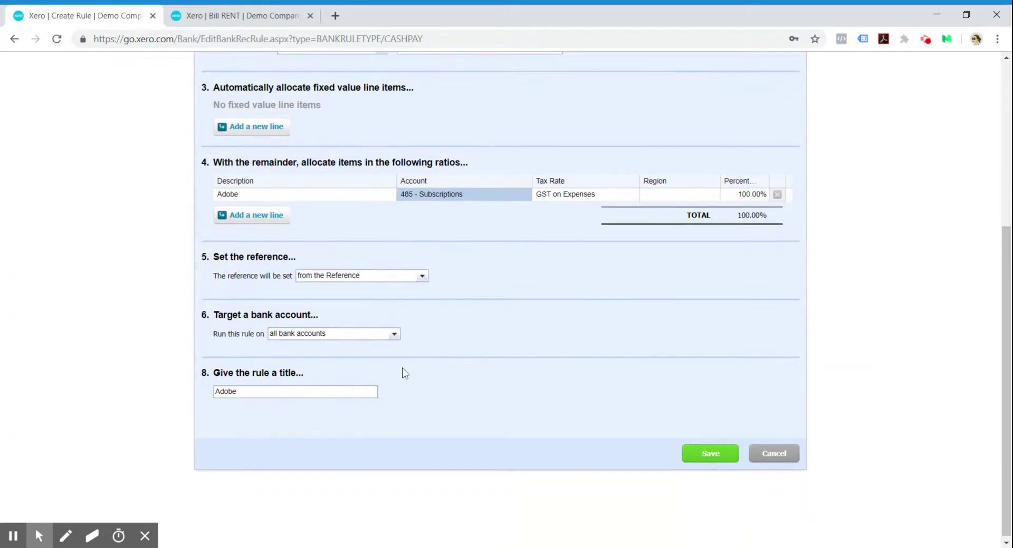
pyautogui.click(395, 334)
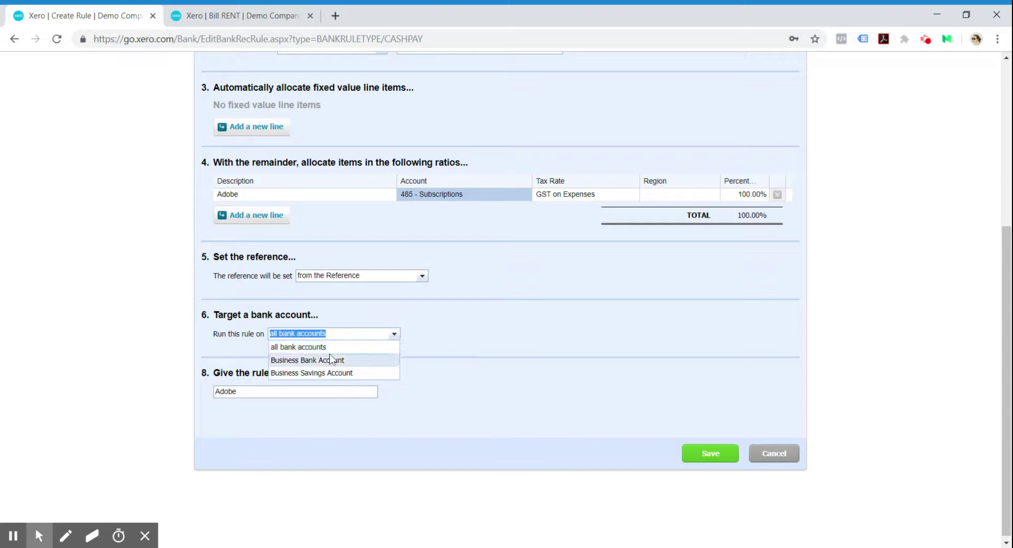
pyautogui.click(351, 364)
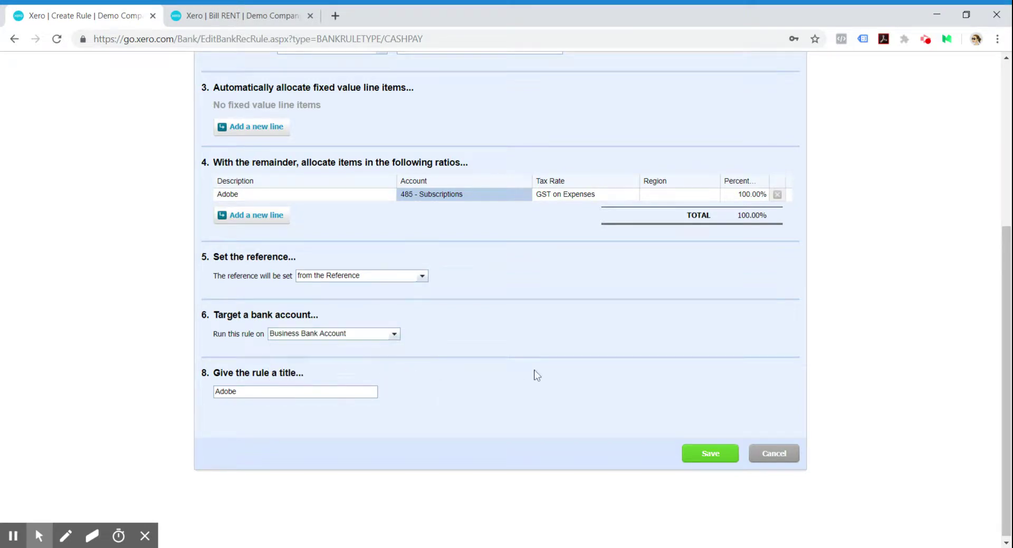
# Step: Add a second condition to the rule requiring the amount to equal 50, and save the rule
pyautogui.scroll(2, 566, 370)
pyautogui.scroll(2, 702, 398)
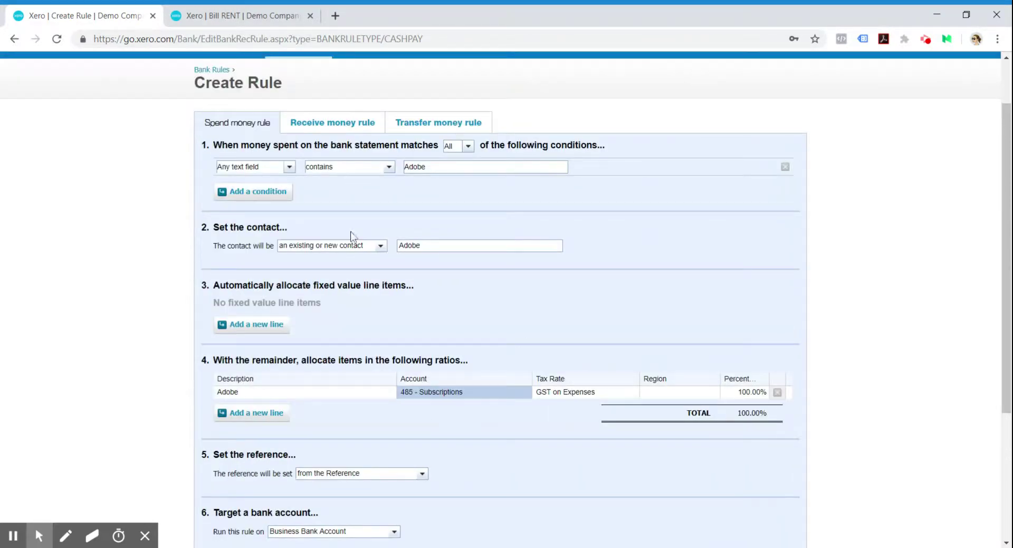
pyautogui.click(266, 191)
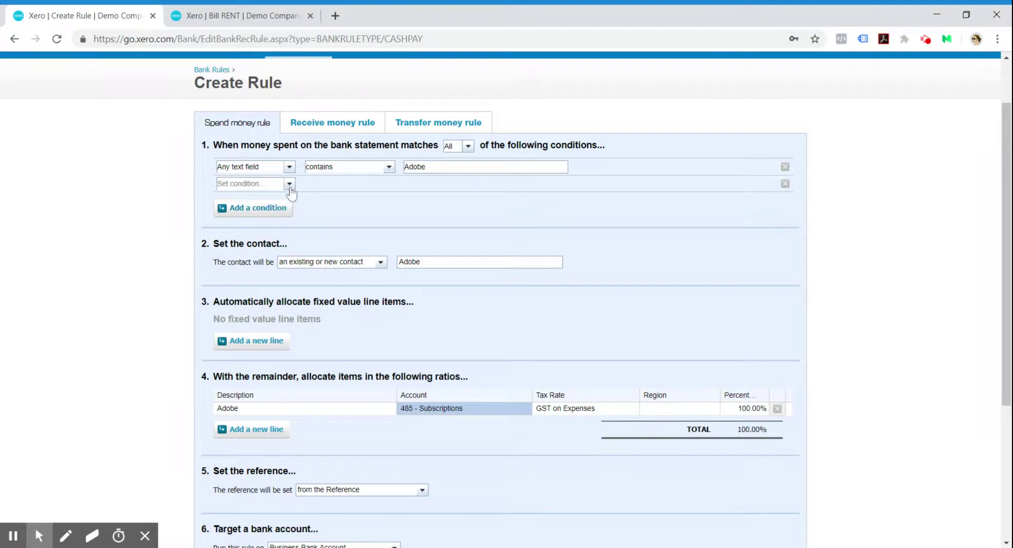
pyautogui.click(289, 184)
pyautogui.click(273, 223)
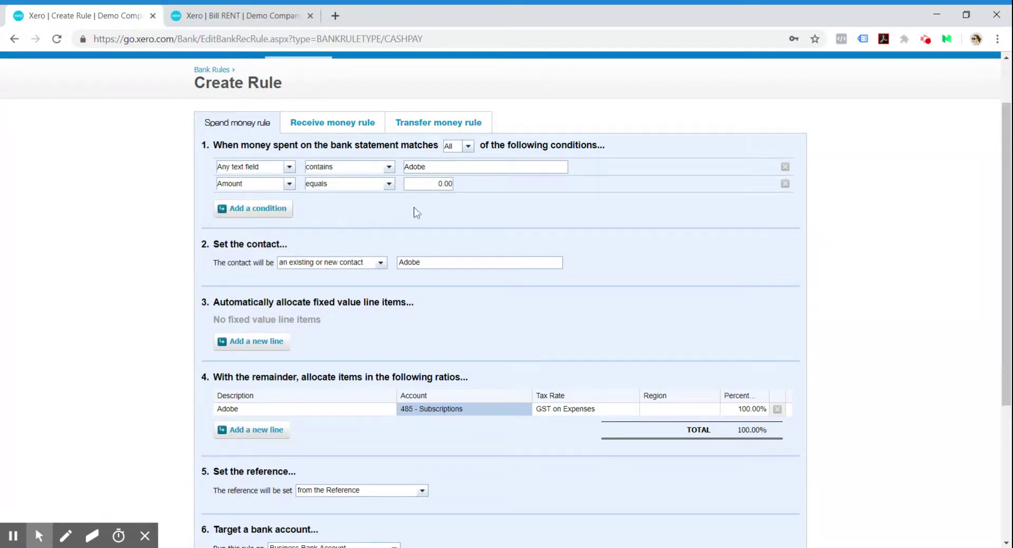
pyautogui.click(448, 184)
pyautogui.write('50')
pyautogui.click(553, 212)
pyautogui.scroll(-4, 590, 242)
pyautogui.click(712, 451)
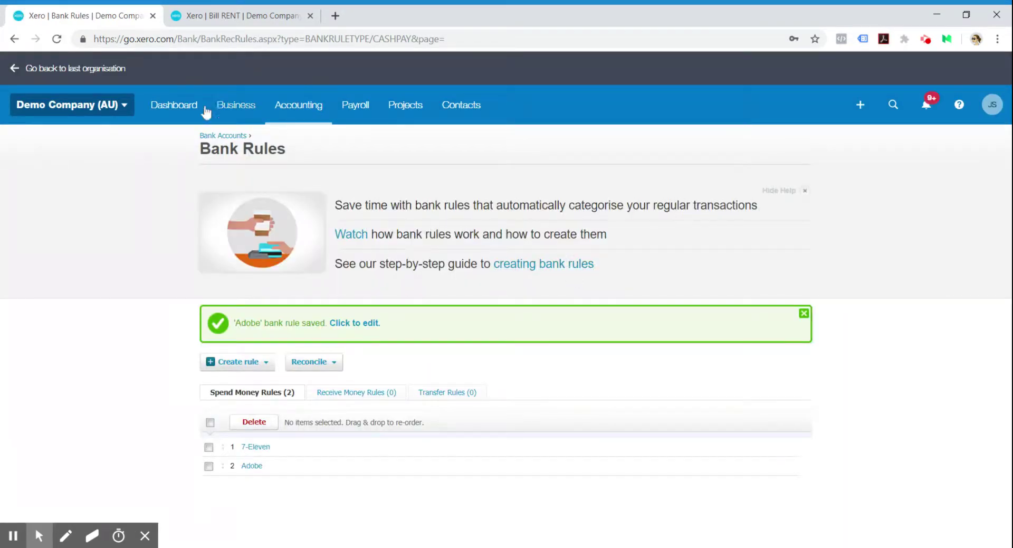
# Step: Return to the Business Bank Account reconciliation from the dashboard and reconcile the 7-Eleven line using its bank rule
pyautogui.click(179, 111)
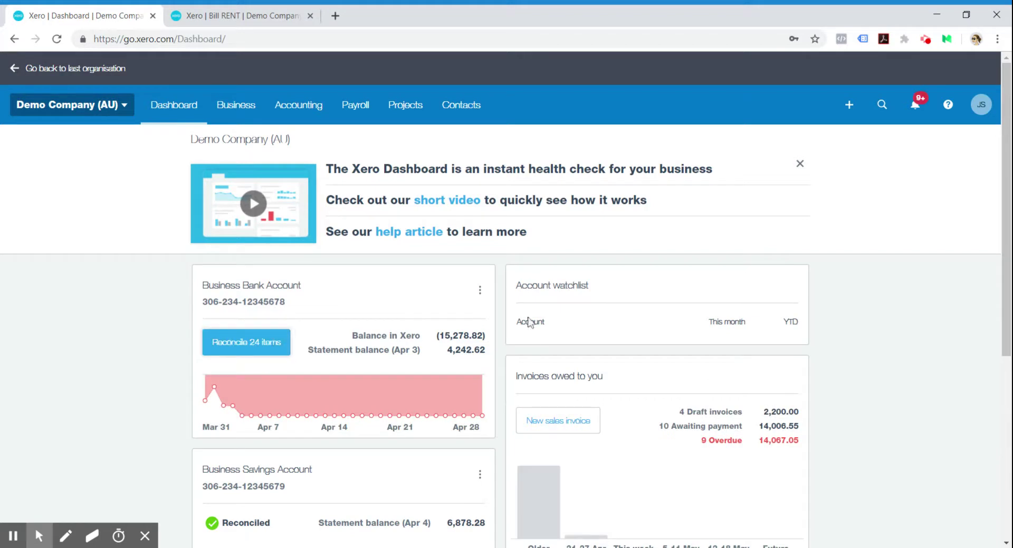
pyautogui.click(247, 343)
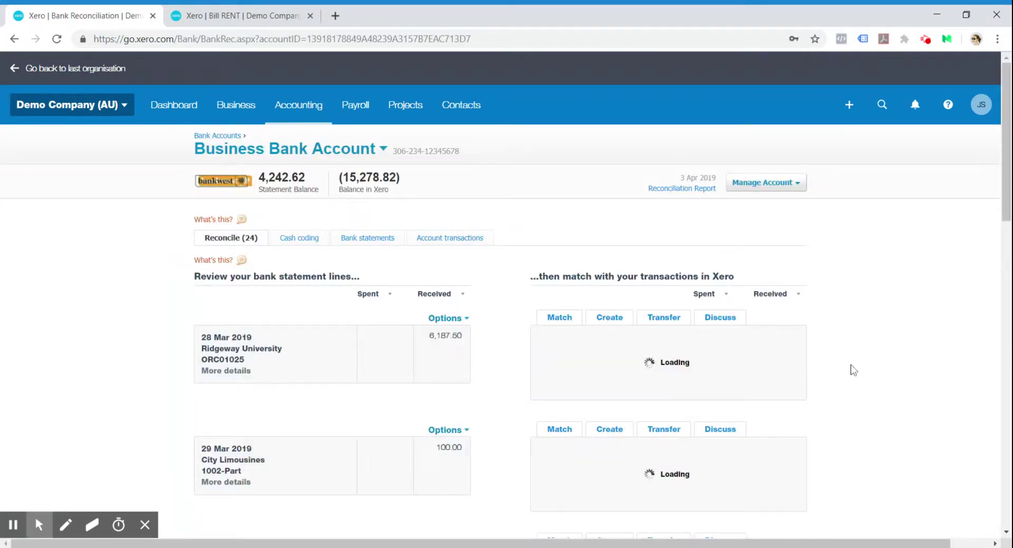
pyautogui.scroll(-4, 860, 327)
pyautogui.scroll(-4, 863, 331)
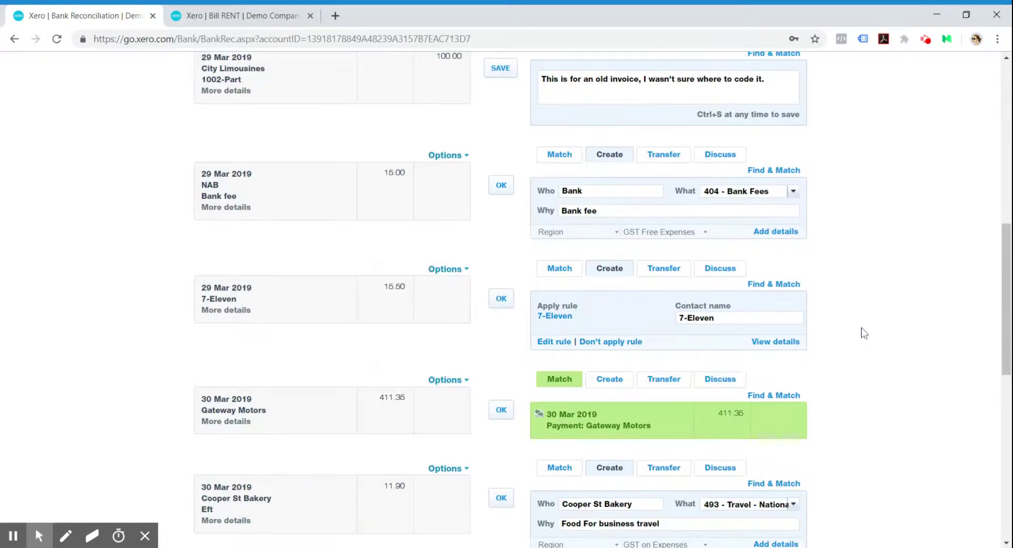
pyautogui.click(501, 299)
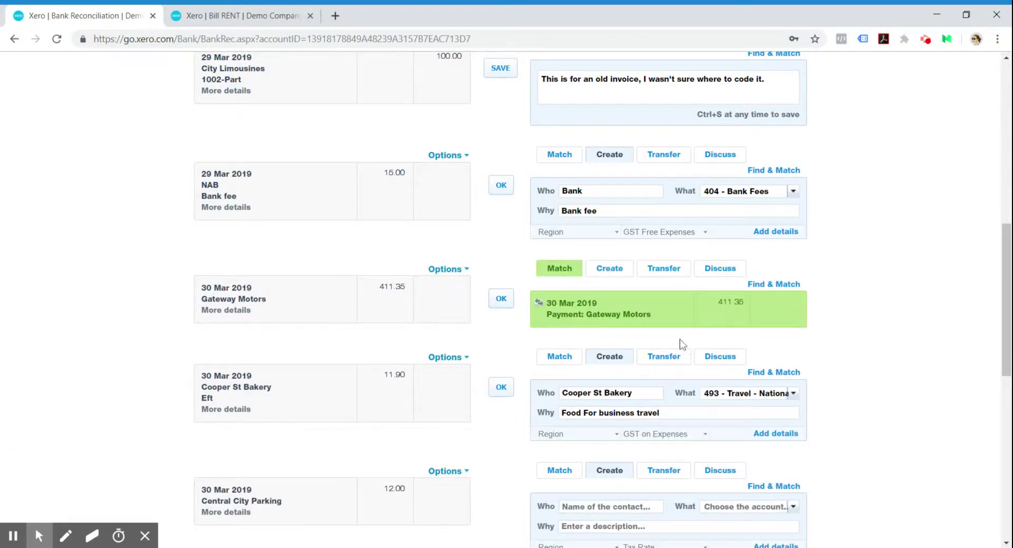
# Step: Set Cooper St Bakery as the contact for the 6,187.50 Ridgeway University statement line
pyautogui.scroll(4, 804, 336)
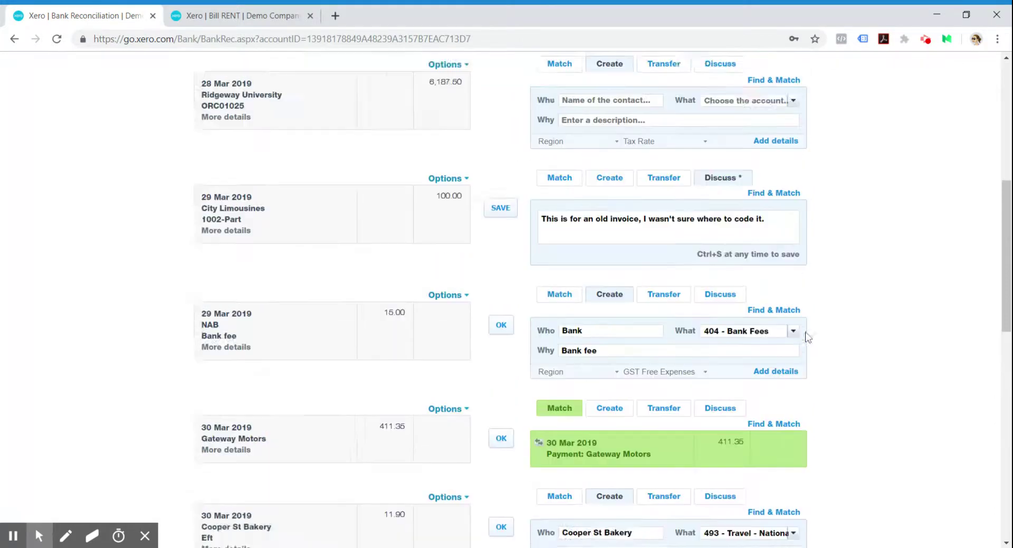
pyautogui.scroll(1, 835, 348)
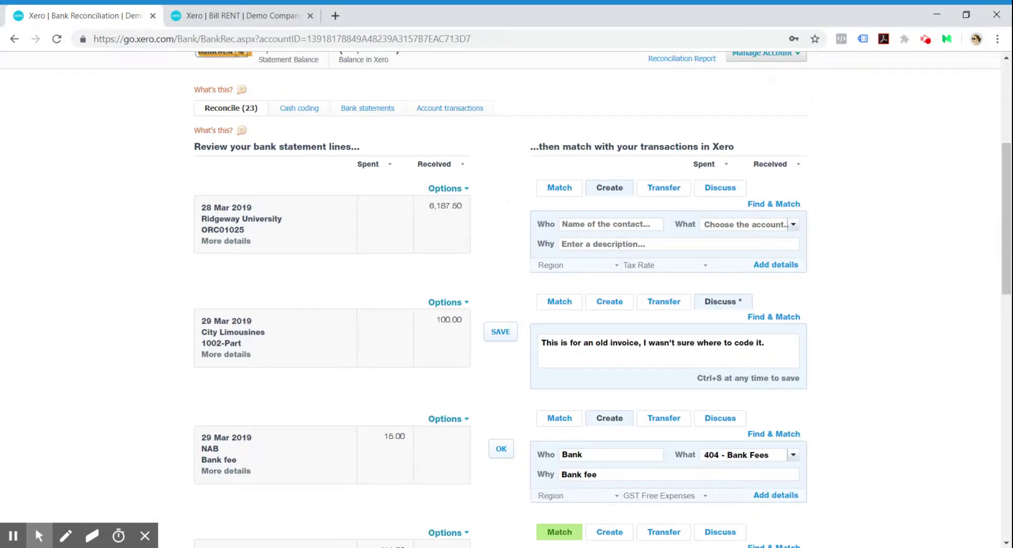
pyautogui.scroll(2, 1009, 211)
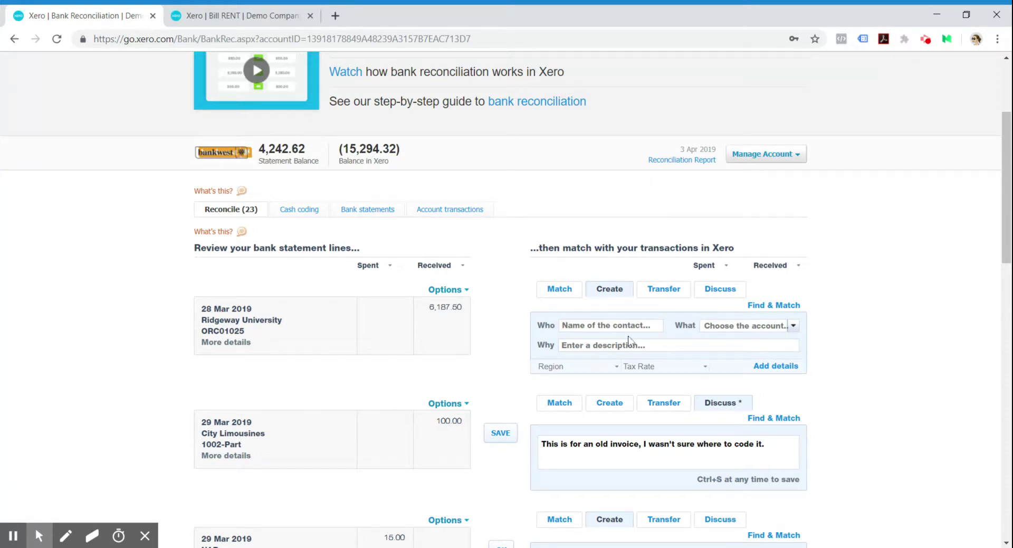
pyautogui.click(604, 325)
pyautogui.click(599, 331)
pyautogui.click(579, 325)
pyautogui.write('Bakery')
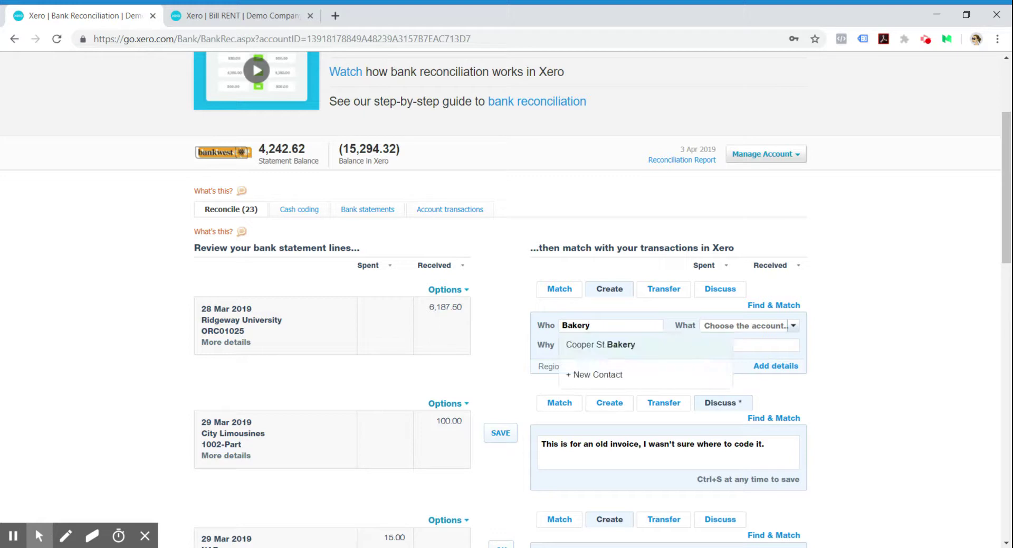
pyautogui.click(687, 350)
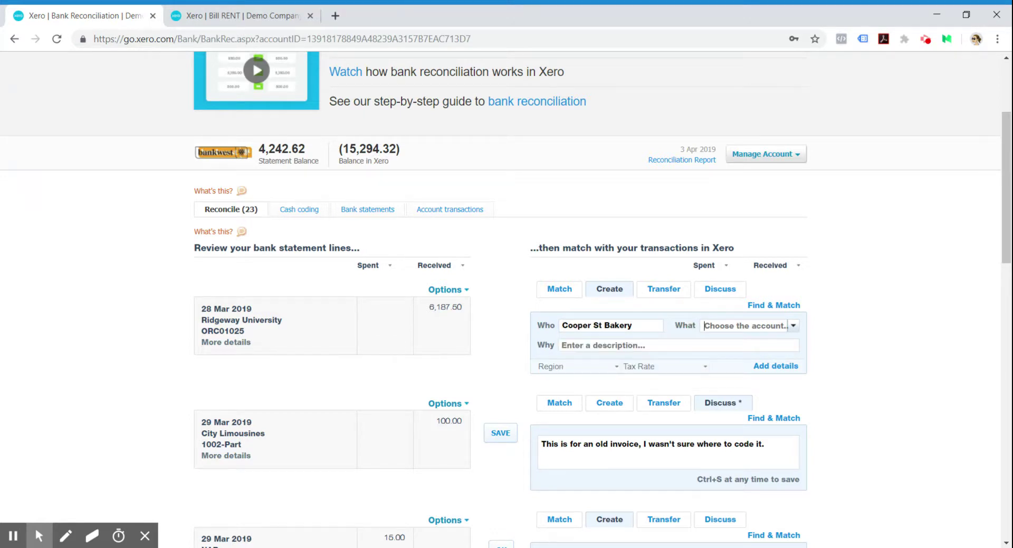
# Step: Code the Ridgeway University line to account 200 - Sales and look through the account list
pyautogui.write('sal')
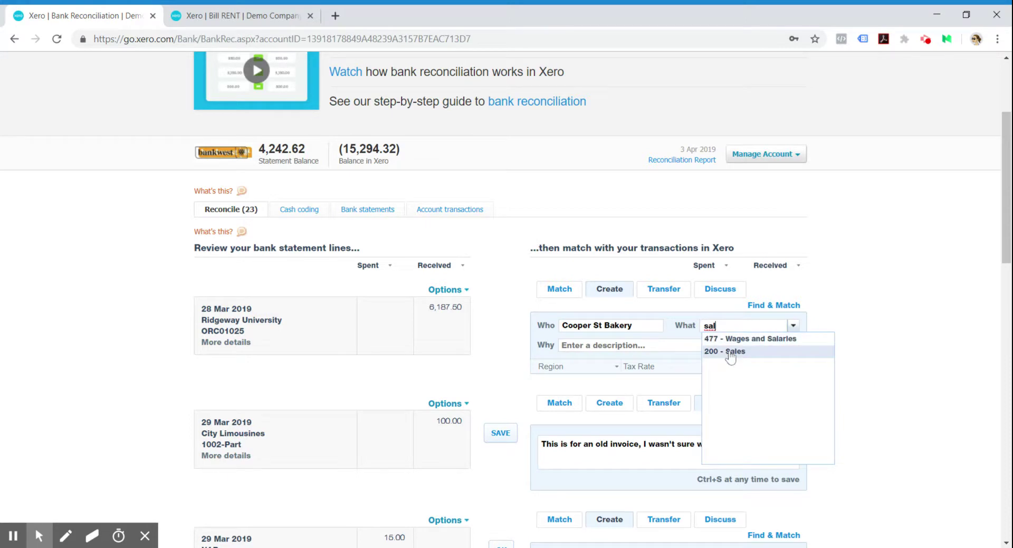
pyautogui.click(731, 353)
pyautogui.click(793, 327)
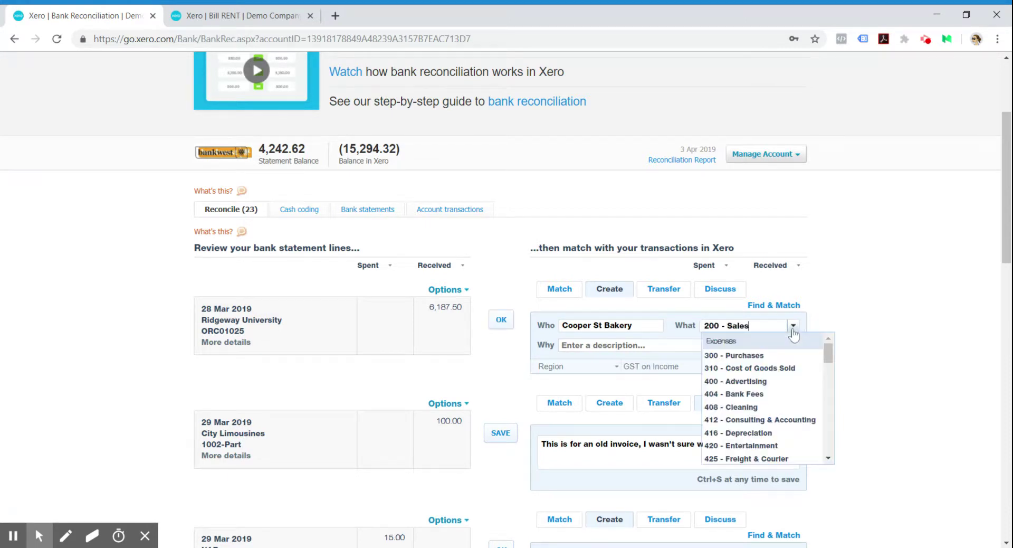
pyautogui.click(794, 328)
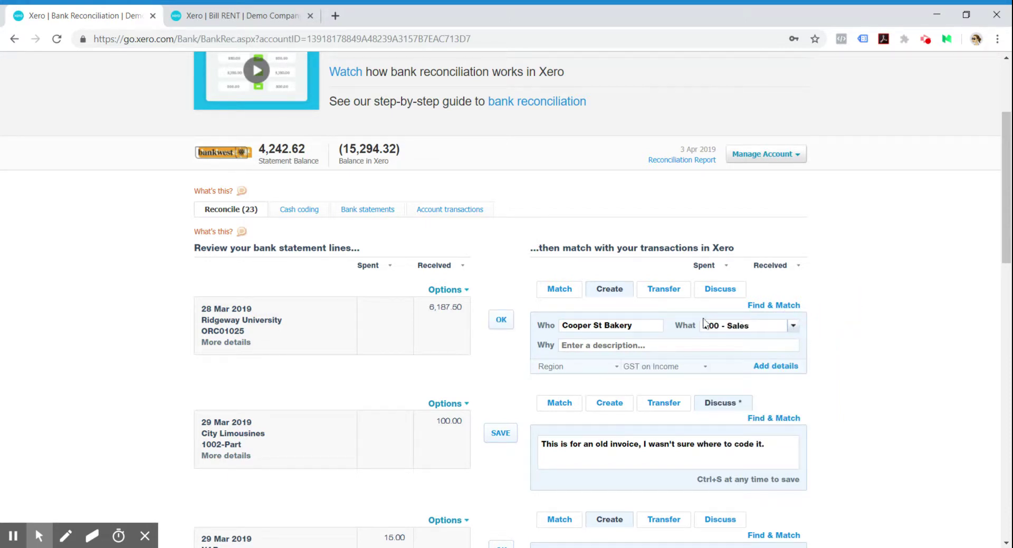
# Step: Describe the Ridgeway University transaction as "Sale of Machinery" and reconcile the line
pyautogui.click(624, 345)
pyautogui.write('Sale of Machinery')
pyautogui.click(500, 322)
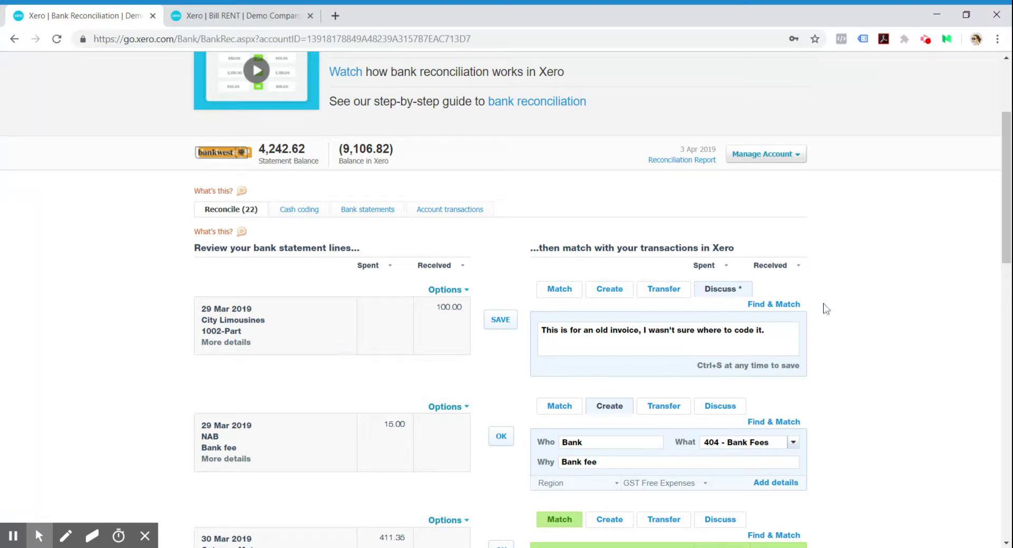
# Step: Look through the remaining Business Bank Account statement lines awaiting reconciliation
pyautogui.moveTo(1008, 212); pyautogui.dragTo(1009, 257)
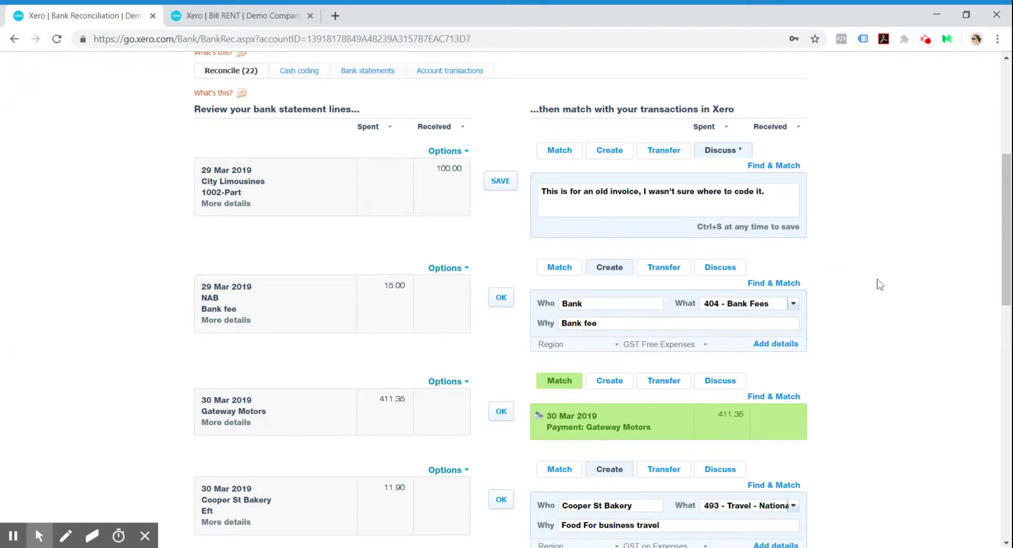
pyautogui.scroll(-1, 879, 284)
pyautogui.click(1005, 297)
pyautogui.moveTo(1006, 296); pyautogui.dragTo(794, 129)
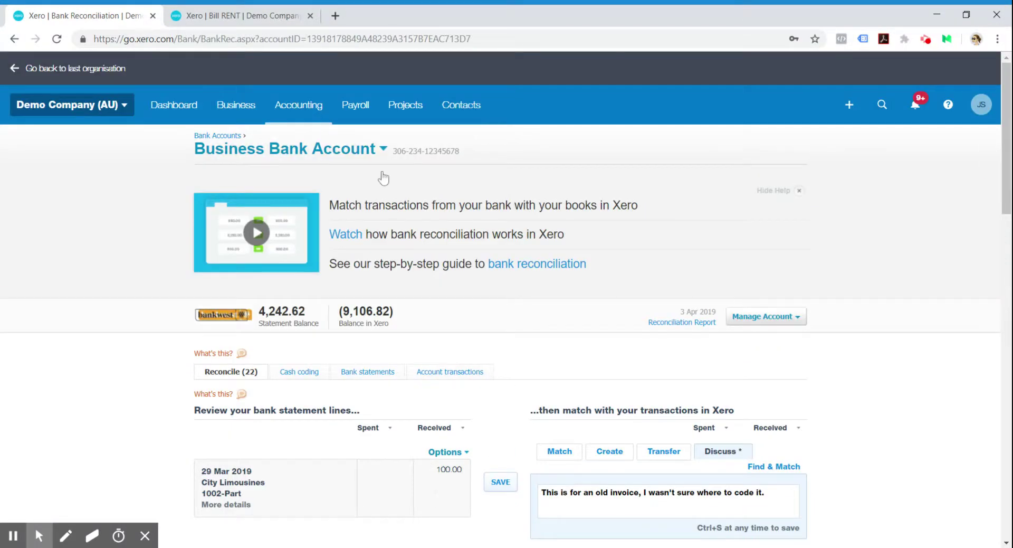
pyautogui.scroll(-4, 559, 317)
pyautogui.scroll(-12, 337, 304)
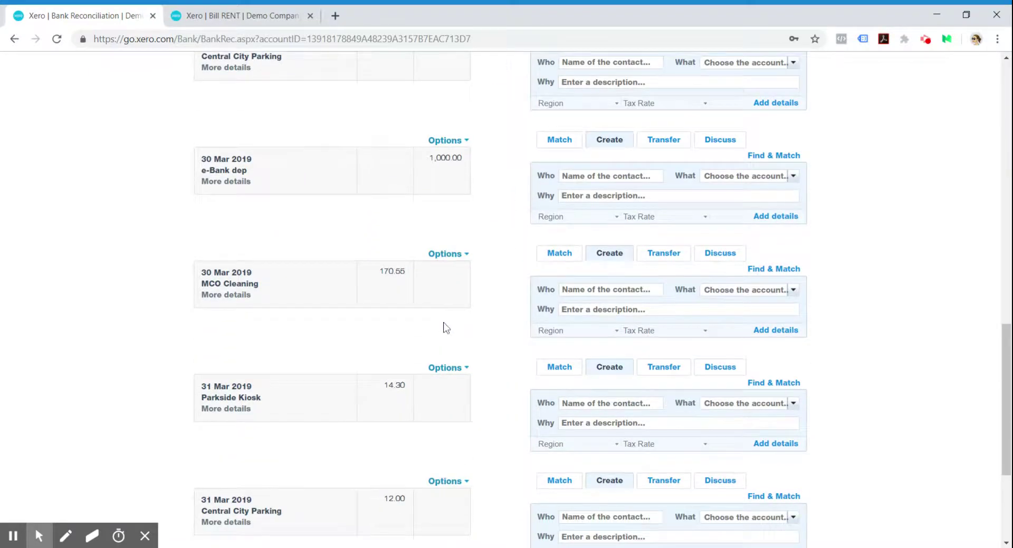
pyautogui.scroll(16, 445, 327)
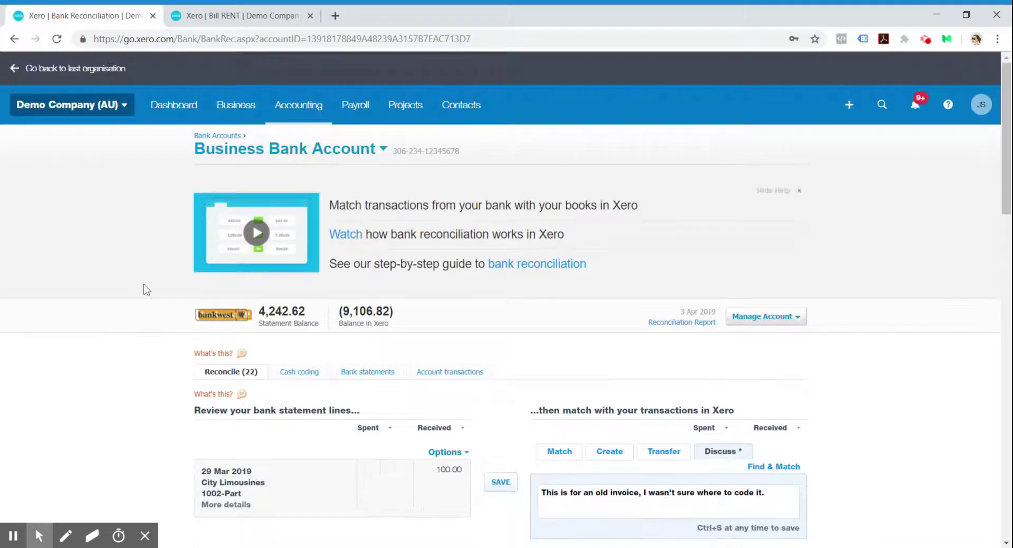
# Step: Open the sales invoices list and start a new invoice
pyautogui.click(233, 107)
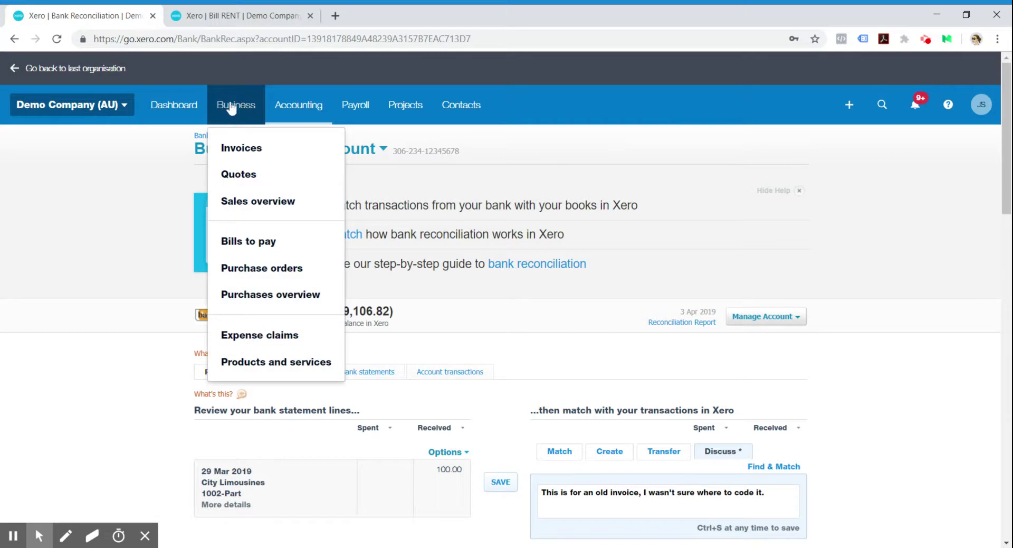
pyautogui.click(254, 153)
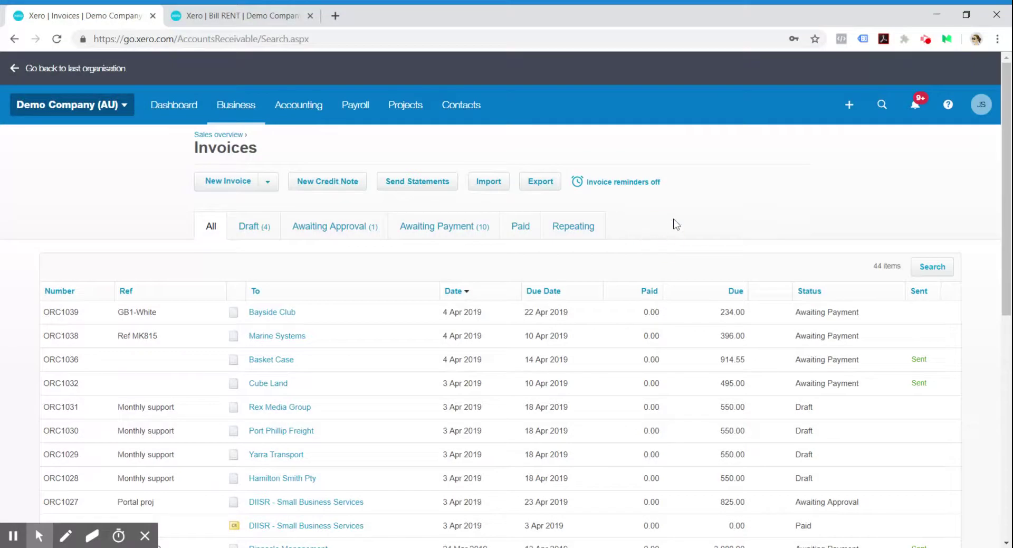
pyautogui.click(270, 186)
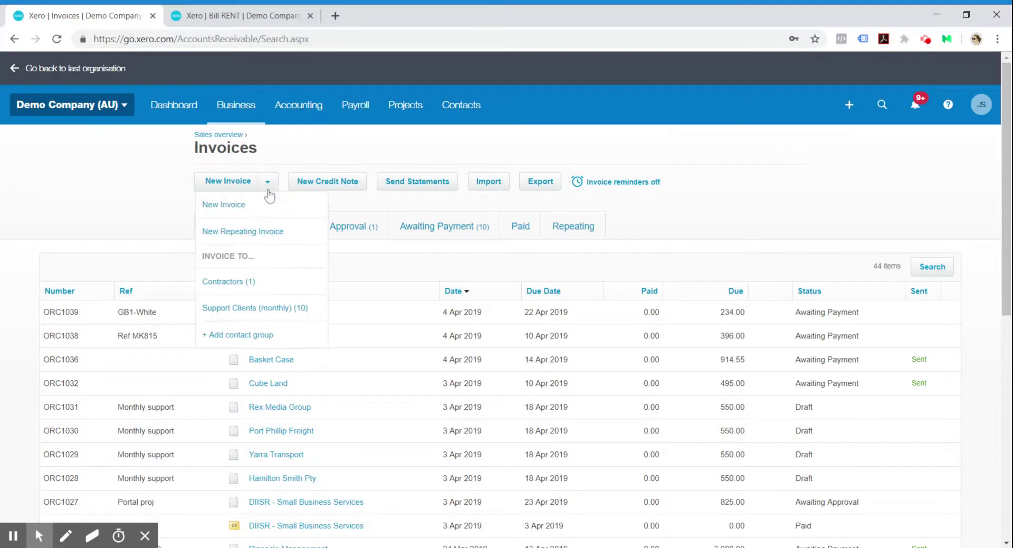
pyautogui.click(232, 217)
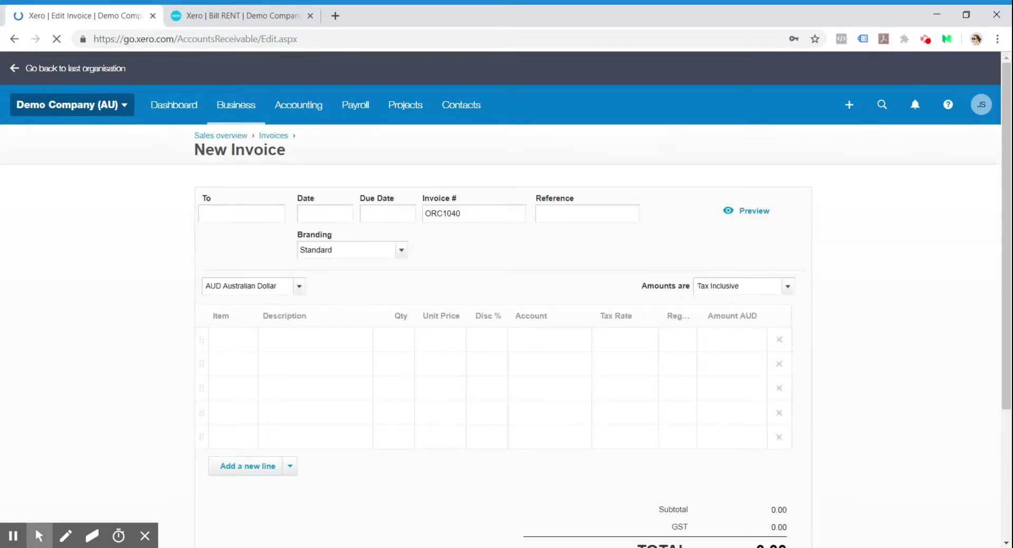
# Step: Address the invoice to Cooper St Bakery and set its due date to 7 May 2019
pyautogui.click(223, 220)
pyautogui.write('Cooper')
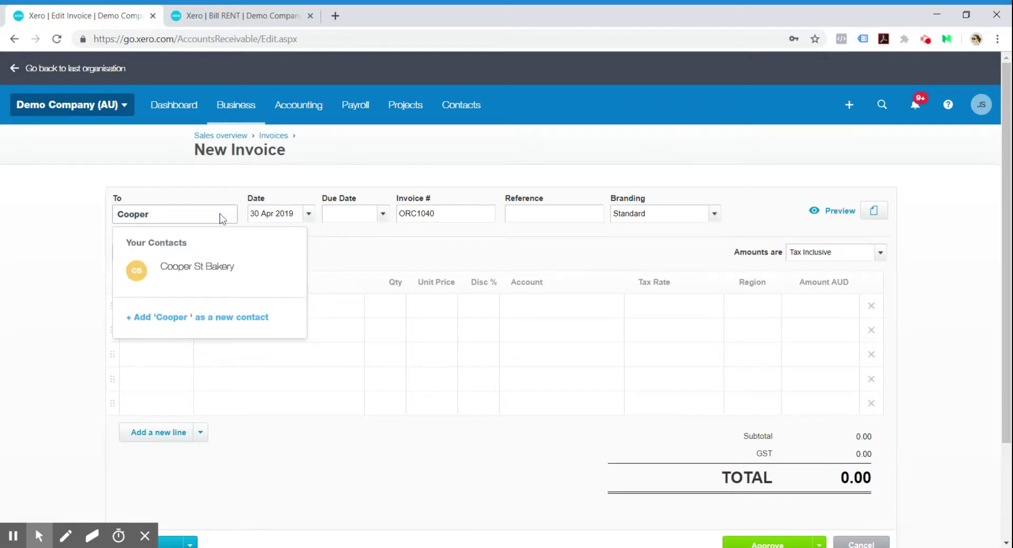
pyautogui.click(222, 271)
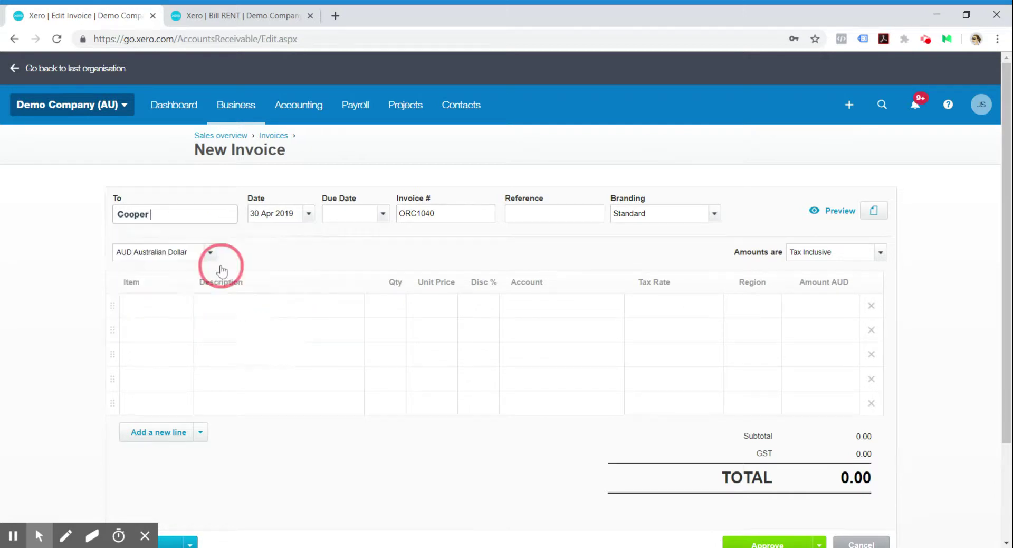
pyautogui.click(312, 244)
pyautogui.click(383, 214)
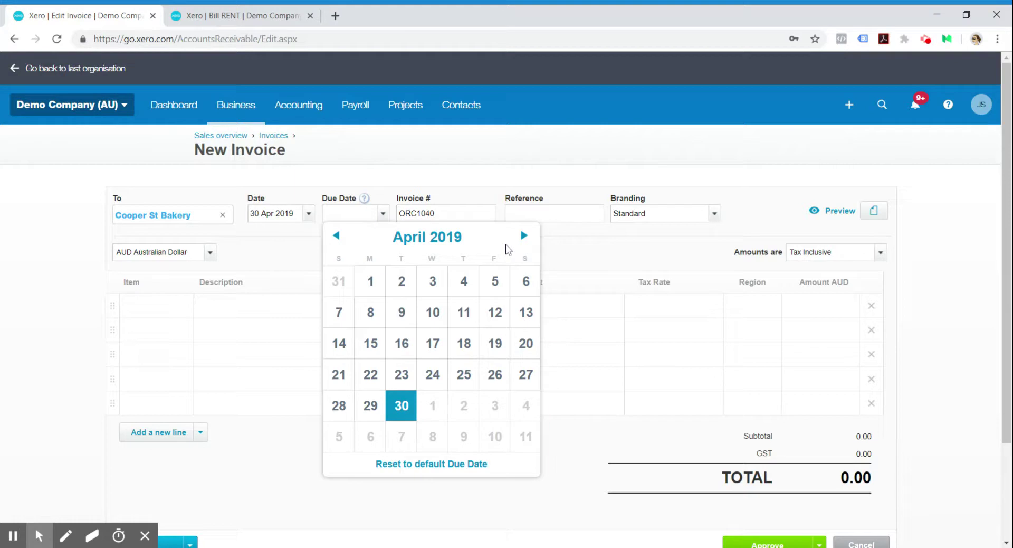
pyautogui.click(403, 439)
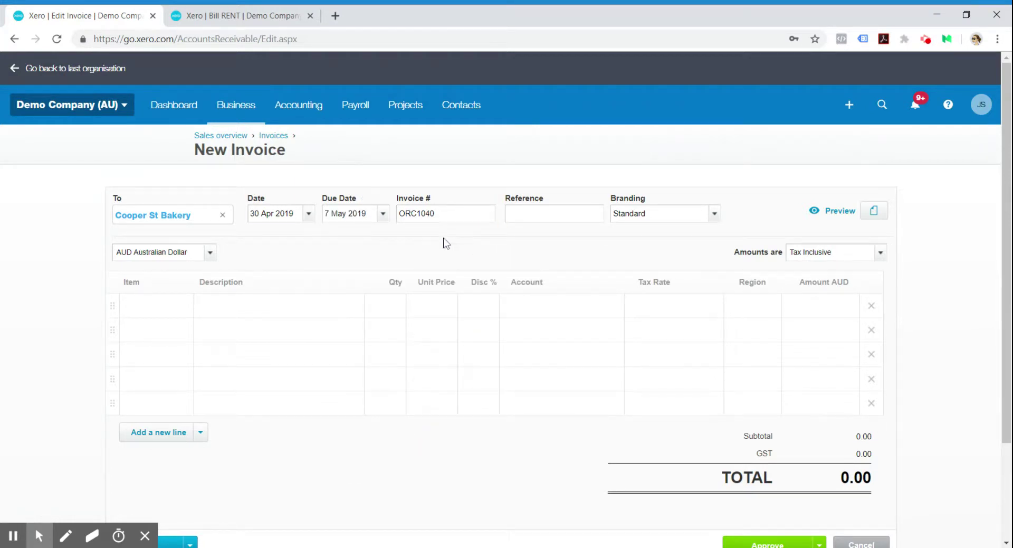
# Step: Replace the invoice number with INV-001, leaving the reference blank
pyautogui.click(459, 216)
pyautogui.moveTo(453, 213); pyautogui.dragTo(369, 208)
pyautogui.press('BackSpace')
pyautogui.click(553, 215)
pyautogui.click(515, 213)
# Step: Add "Bakery Sales" with a quantity of 1 as the first invoice line
pyautogui.click(227, 306)
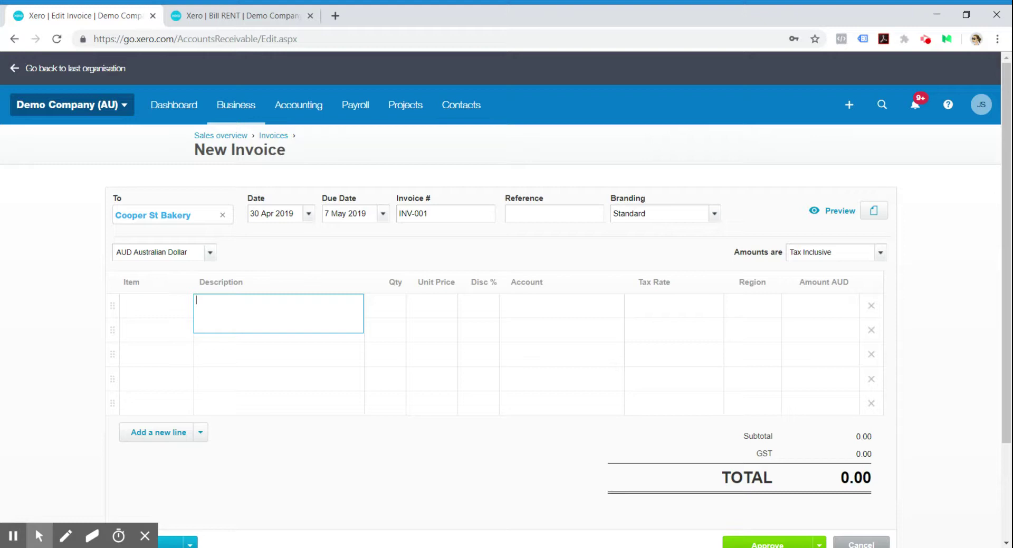
pyautogui.write('Bakery Sales')
pyautogui.click(382, 307)
pyautogui.write('1')
pyautogui.press('Tab')
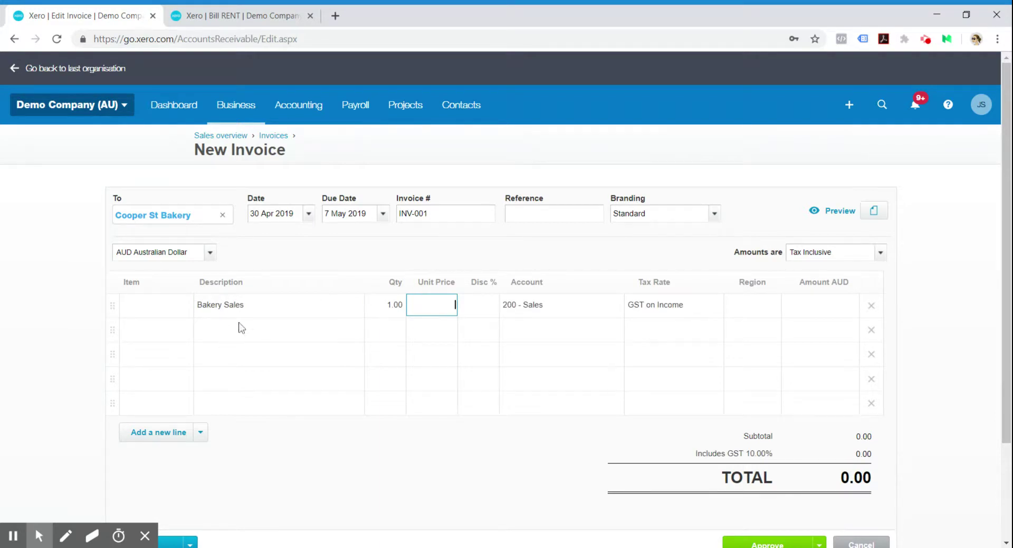
pyautogui.click(262, 337)
pyautogui.click(264, 372)
pyautogui.click(264, 364)
pyautogui.click(265, 332)
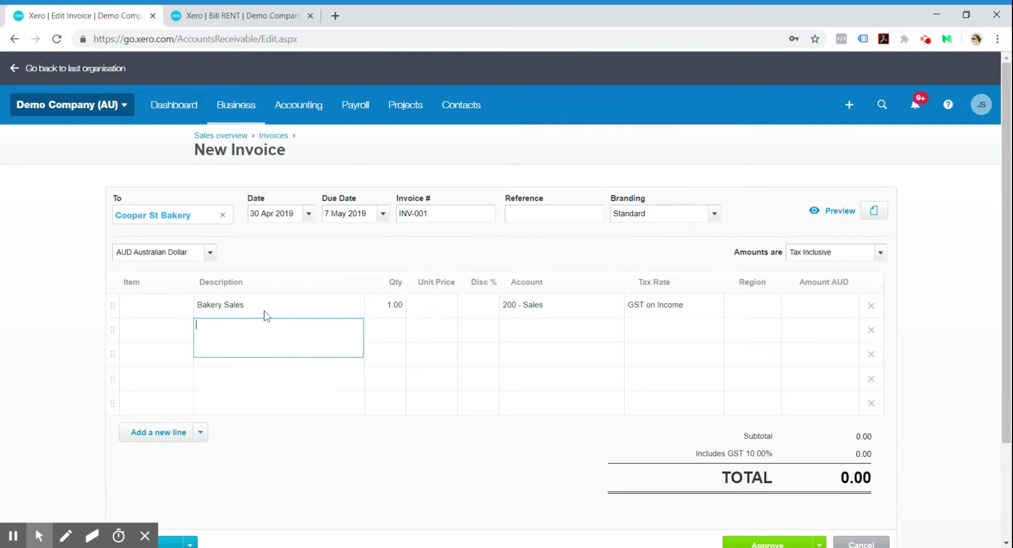
pyautogui.click(266, 311)
pyautogui.click(261, 351)
pyautogui.click(258, 331)
# Step: Set the Bakery Sales unit price to 50.00 and look over the account choices, keeping 200 - Sales
pyautogui.click(452, 306)
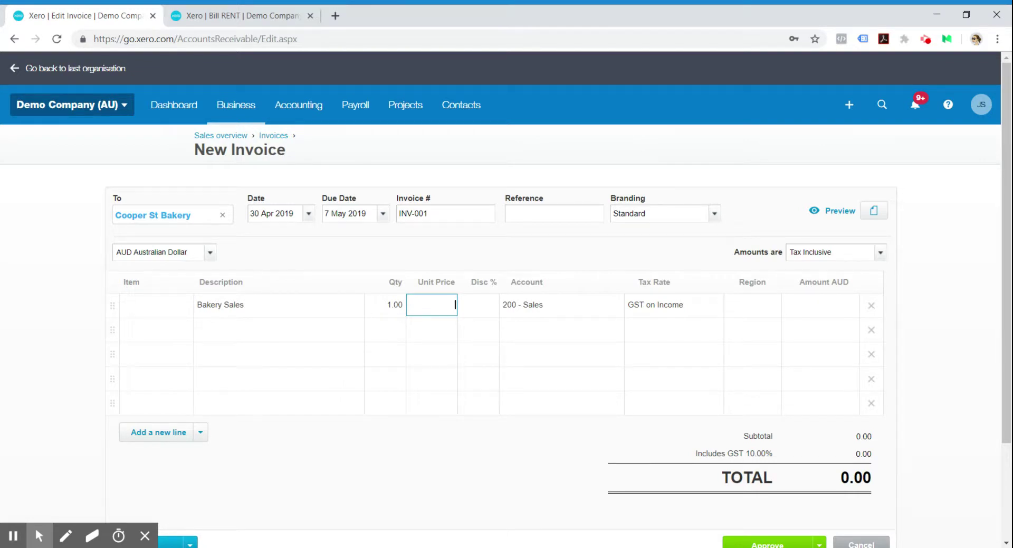
pyautogui.click(525, 332)
pyautogui.click(574, 315)
pyautogui.click(612, 315)
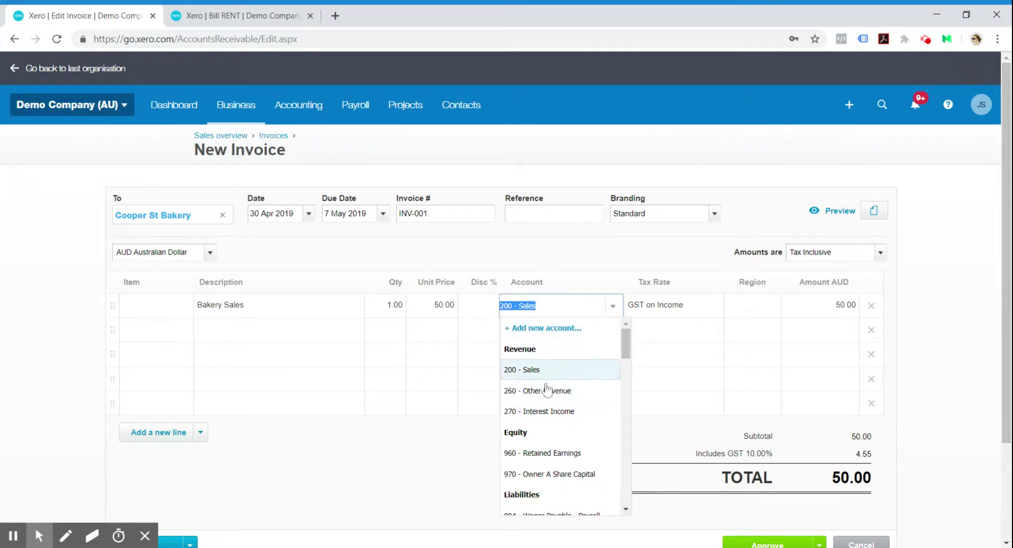
pyautogui.press('Up')
pyautogui.press('Up')
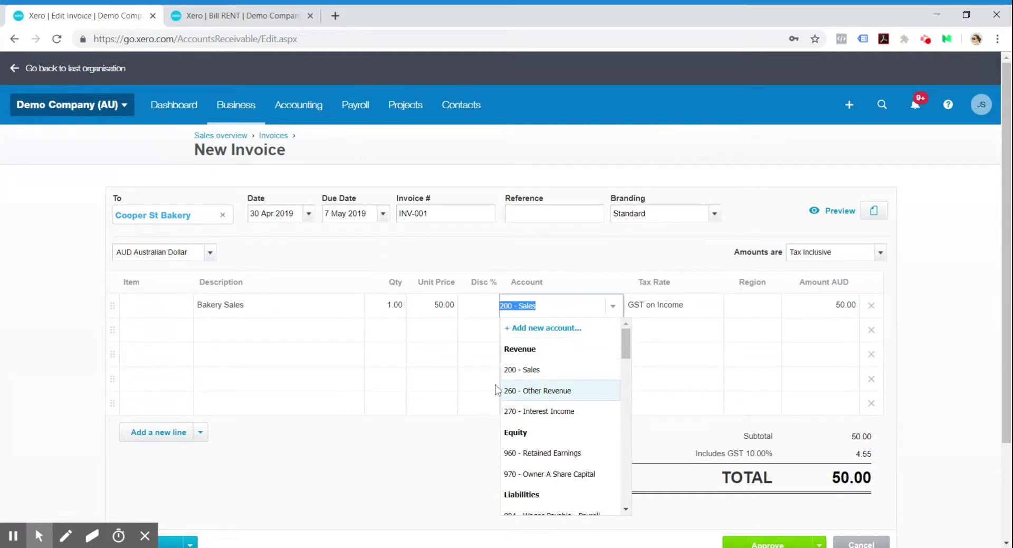
pyautogui.click(563, 299)
# Step: Look at the tax rate options for the Bakery Sales line, keeping GST on Income
pyautogui.click(719, 344)
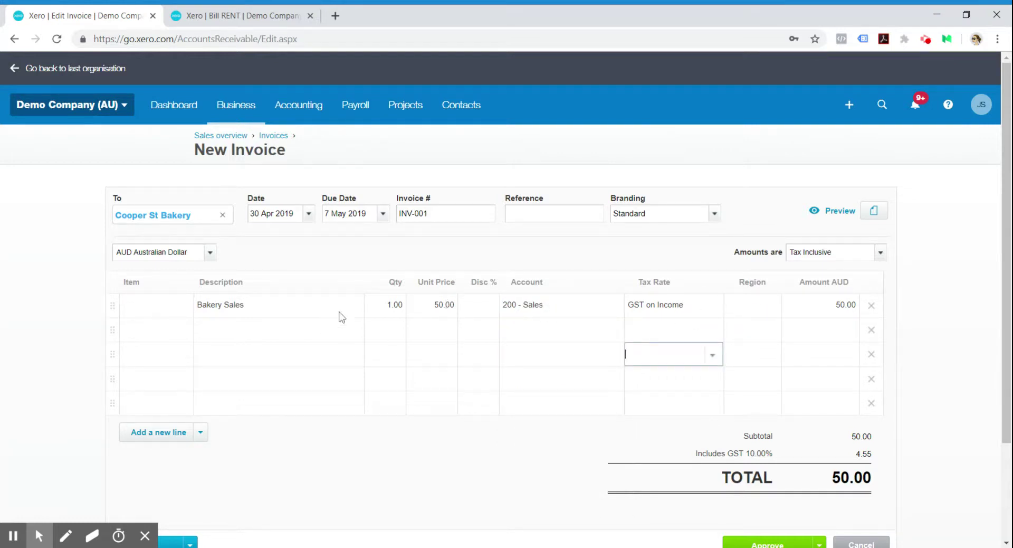
pyautogui.click(699, 314)
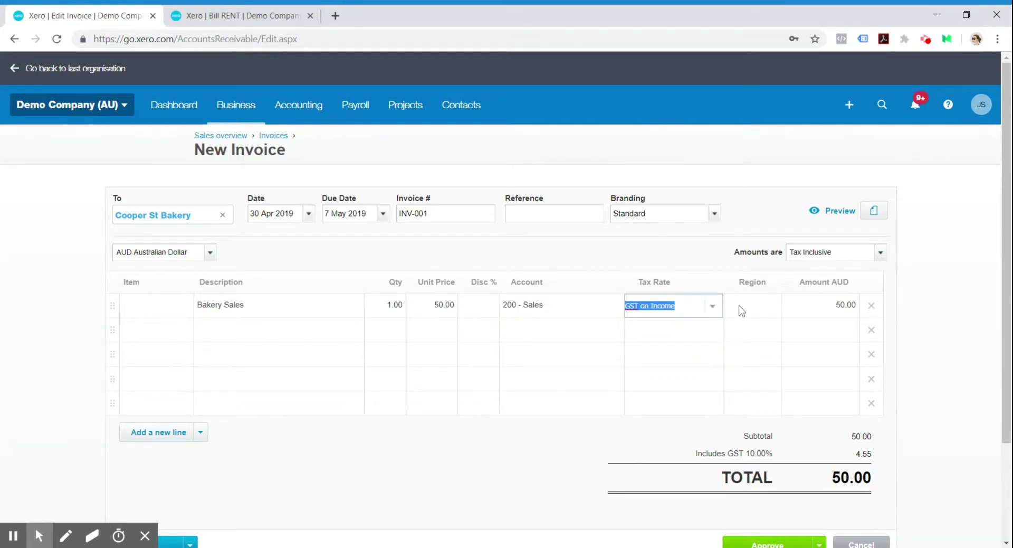
pyautogui.click(712, 306)
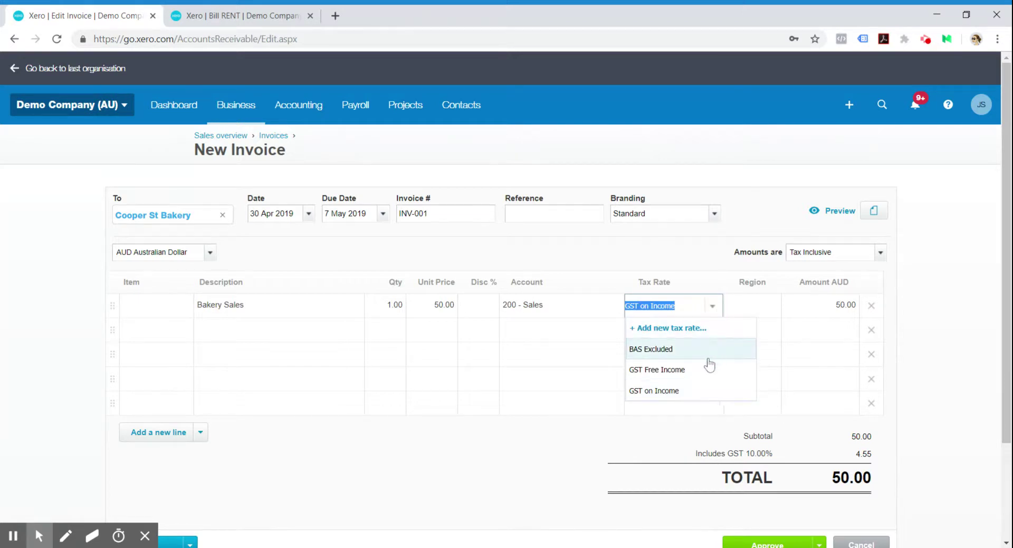
pyautogui.click(942, 317)
pyautogui.click(693, 315)
pyautogui.click(932, 327)
# Step: View the tax treatment options for the invoice amounts, keep Tax Inclusive, and check the unit price against the total
pyautogui.scroll(-3, 929, 324)
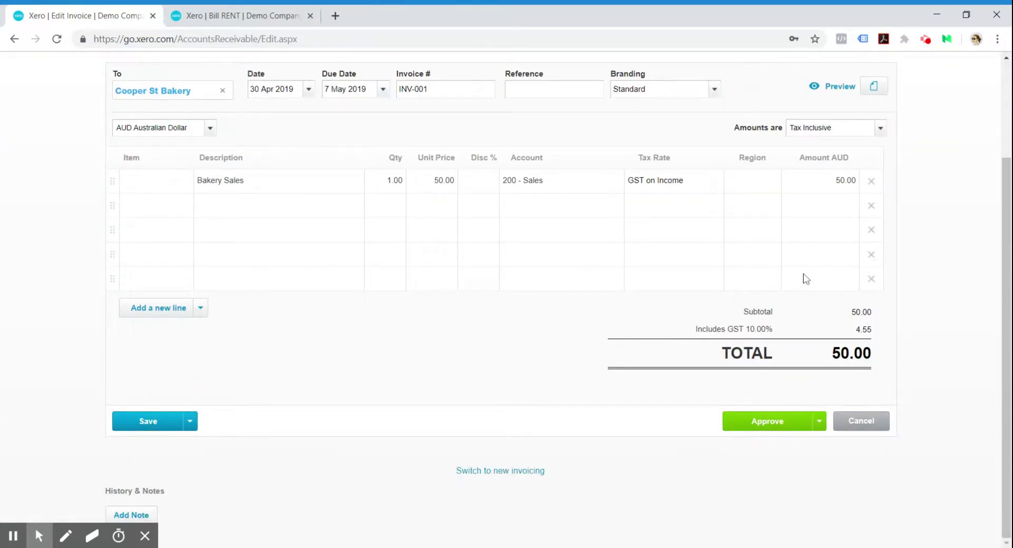
pyautogui.click(876, 133)
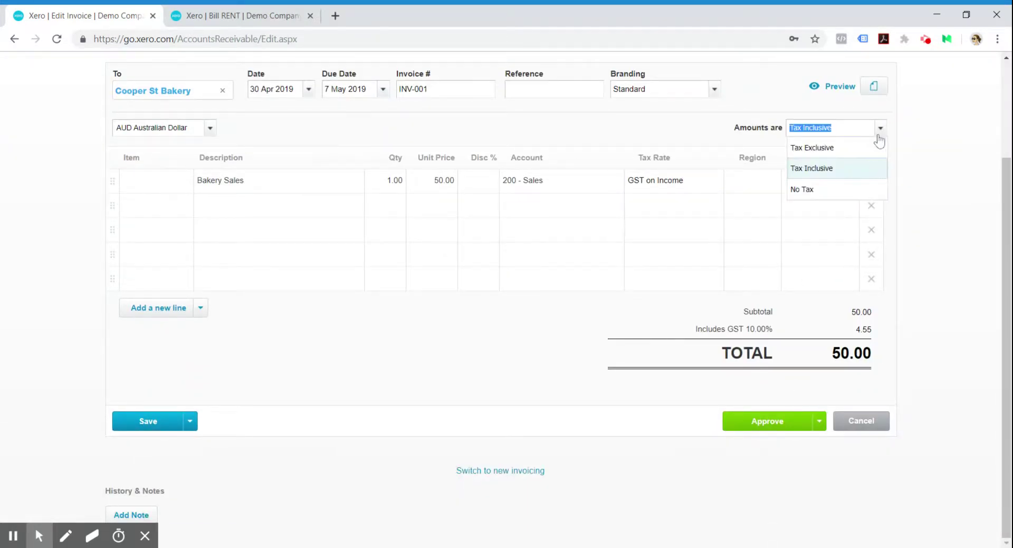
pyautogui.click(828, 170)
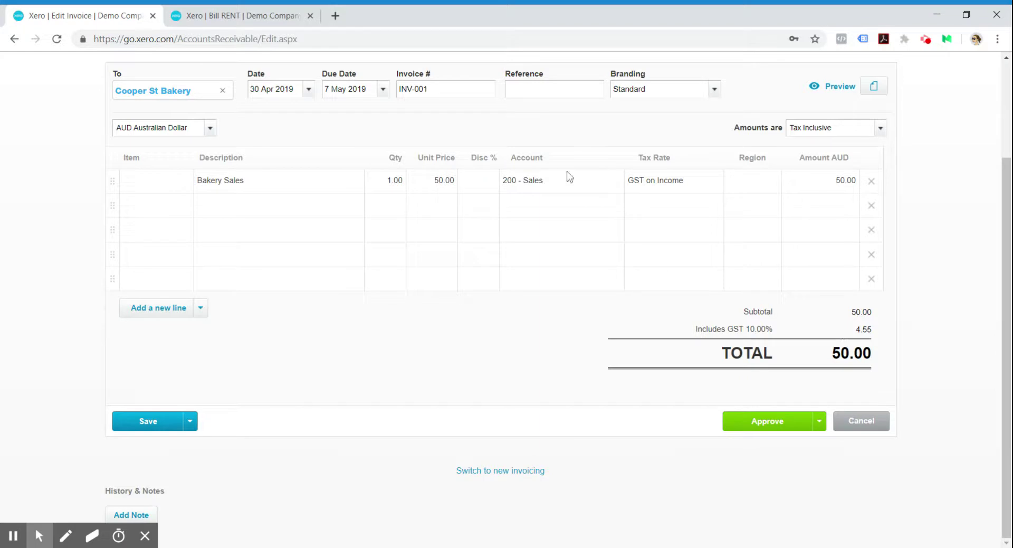
pyautogui.click(452, 191)
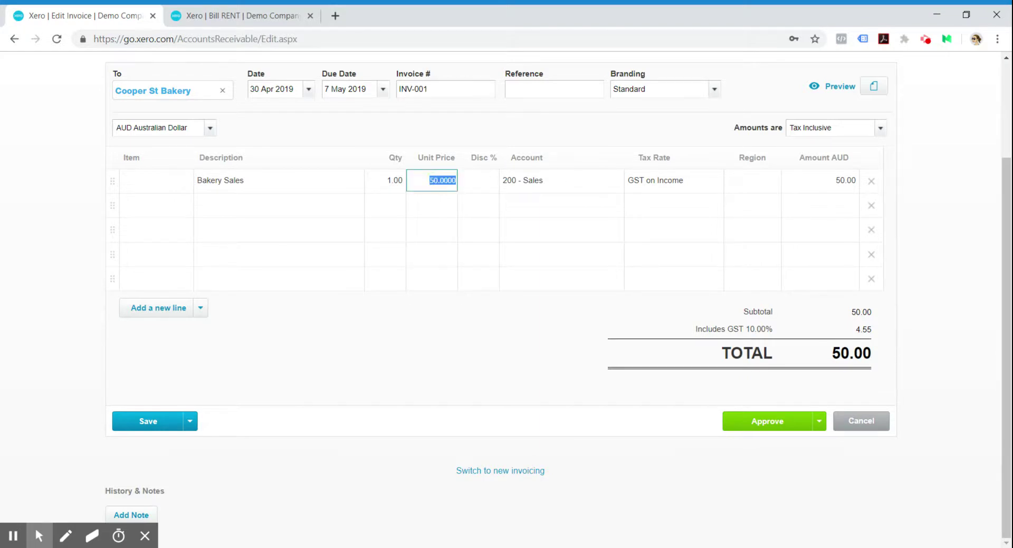
pyautogui.click(864, 363)
pyautogui.scroll(1, 744, 153)
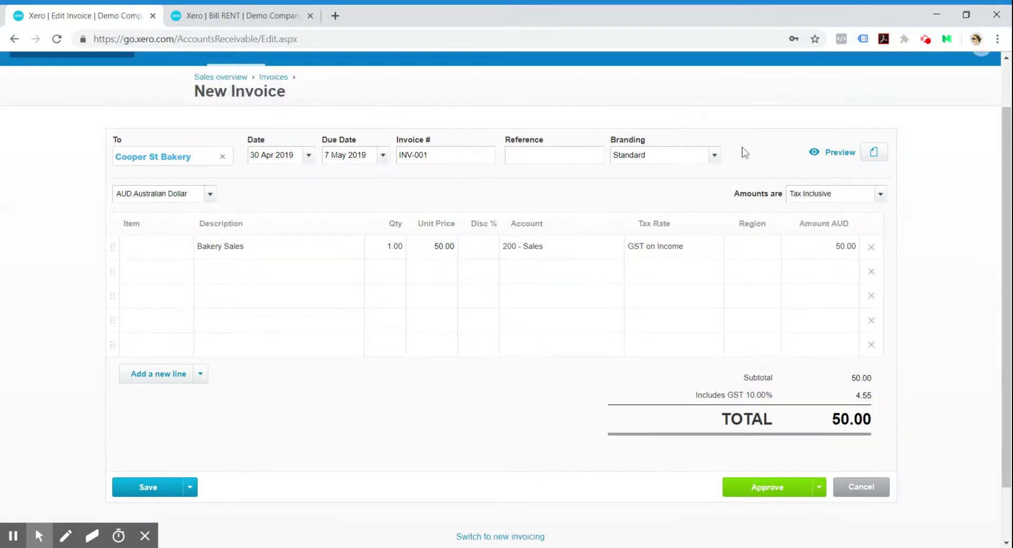
pyautogui.scroll(-1, 824, 334)
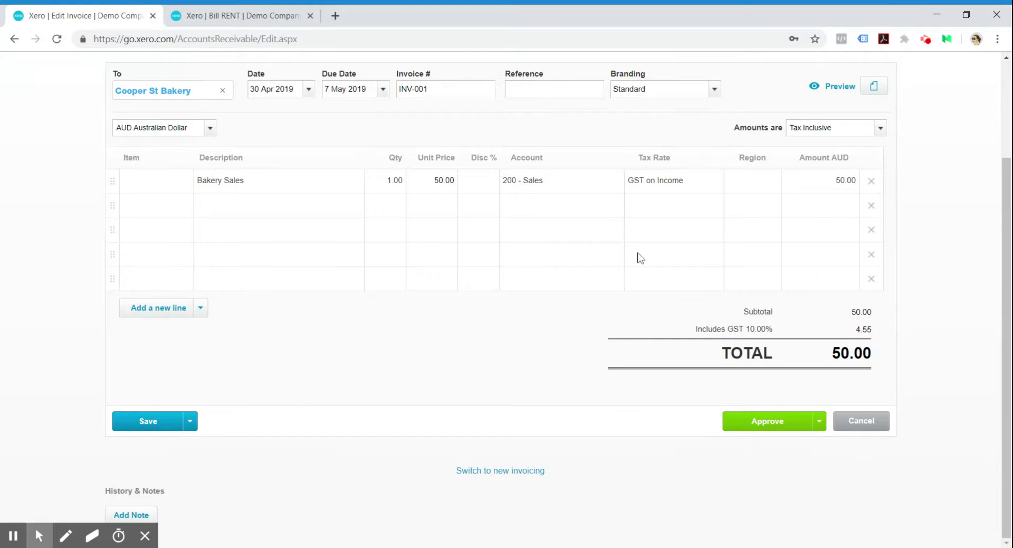
# Step: Switch the invoice amounts to Tax Exclusive and back to Tax Inclusive for comparison, and approve the invoice
pyautogui.click(879, 131)
pyautogui.click(844, 152)
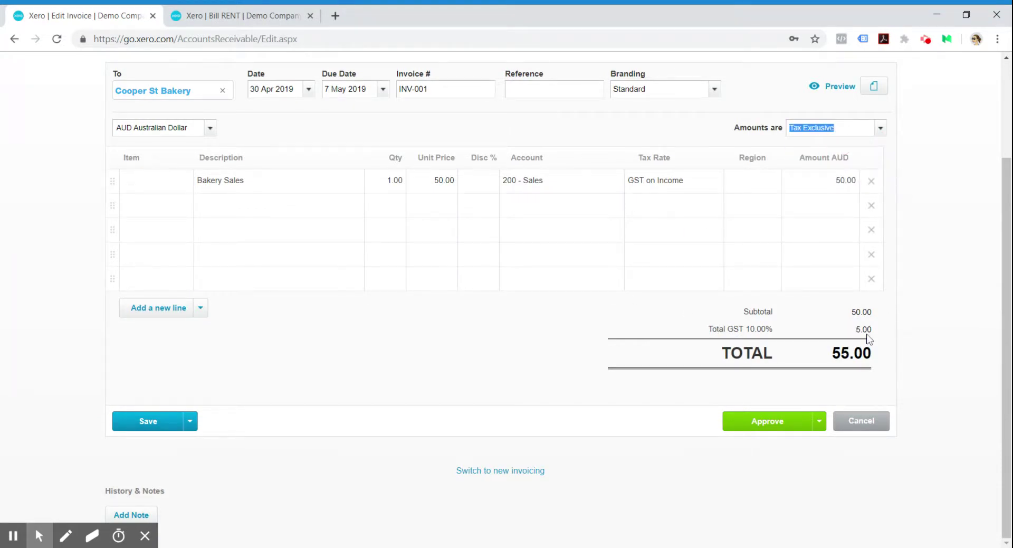
pyautogui.click(879, 125)
pyautogui.click(853, 166)
pyautogui.click(810, 406)
pyautogui.click(779, 429)
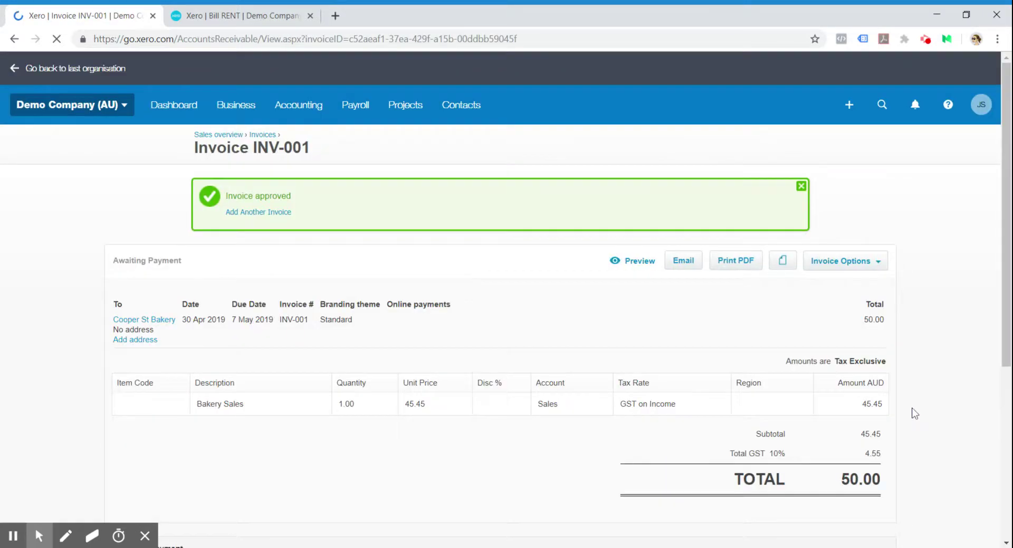
# Step: Review the approved INV-001 invoice down to its payment and history sections and open its email form
pyautogui.scroll(-3, 590, 370)
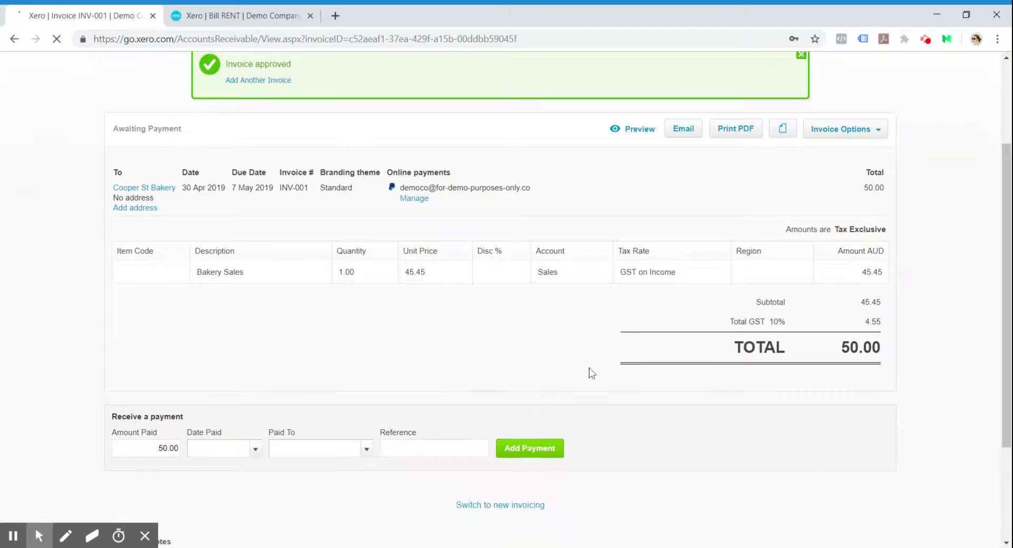
pyautogui.scroll(-3, 824, 301)
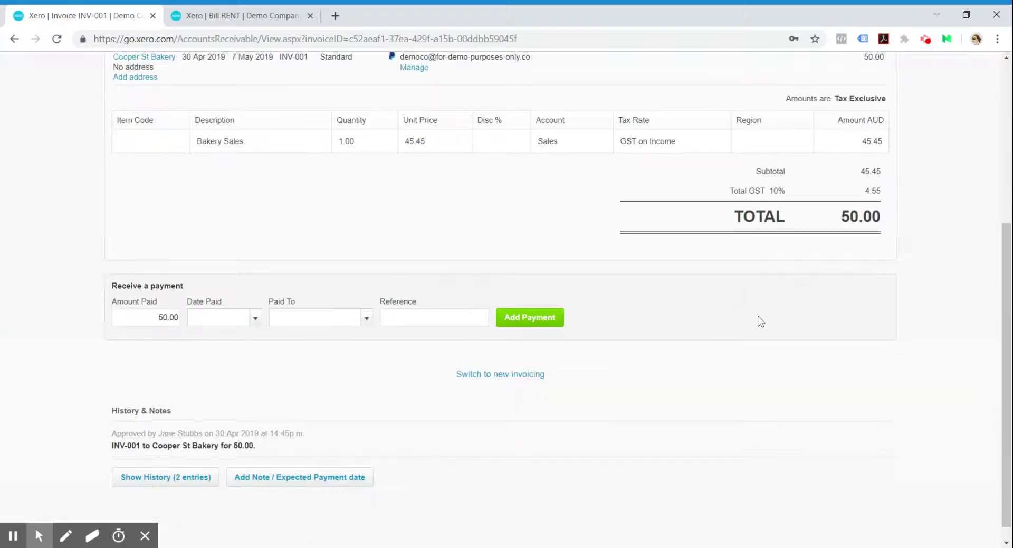
pyautogui.scroll(3, 760, 317)
pyautogui.scroll(1, 681, 200)
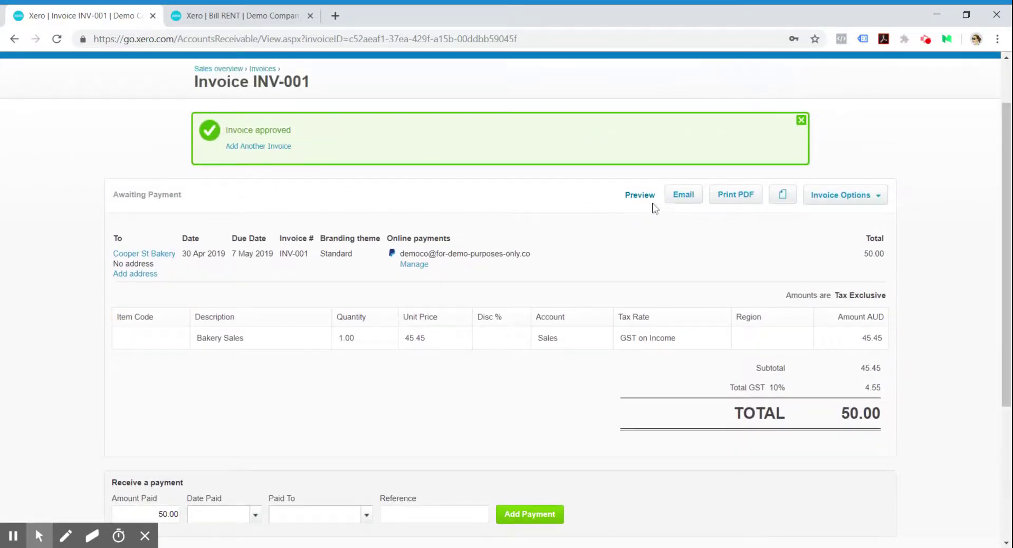
pyautogui.click(688, 204)
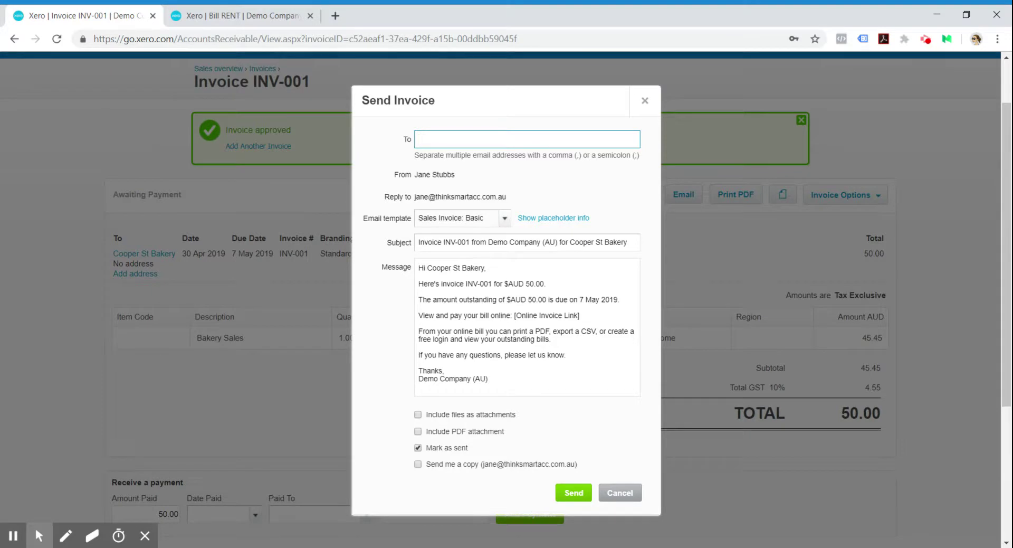
# Step: Examine the default message text in the Send Invoice email to Cooper St Bakery
pyautogui.moveTo(418, 269); pyautogui.dragTo(447, 296)
pyautogui.click(463, 346)
pyautogui.click(497, 388)
pyautogui.moveTo(488, 379); pyautogui.dragTo(413, 270)
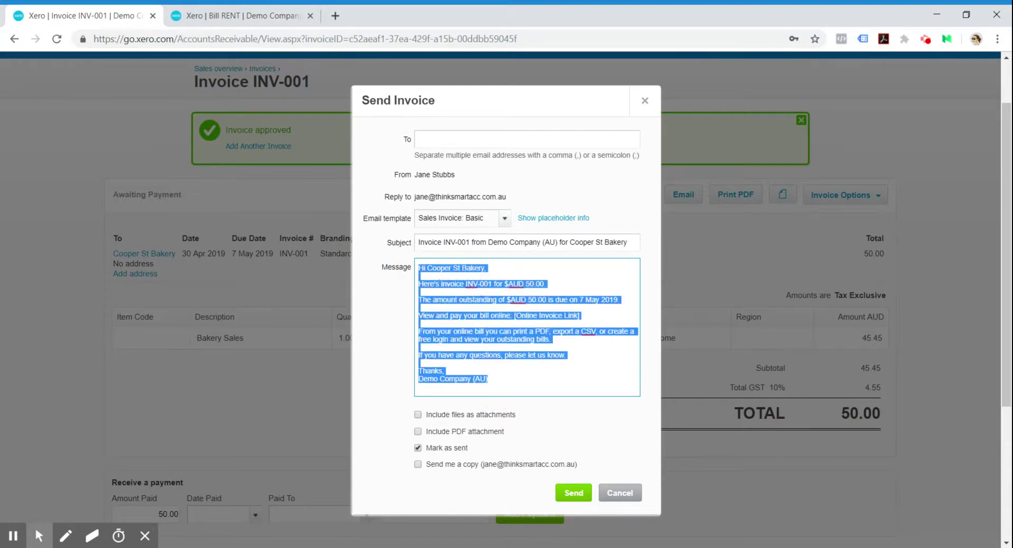
pyautogui.click(385, 217)
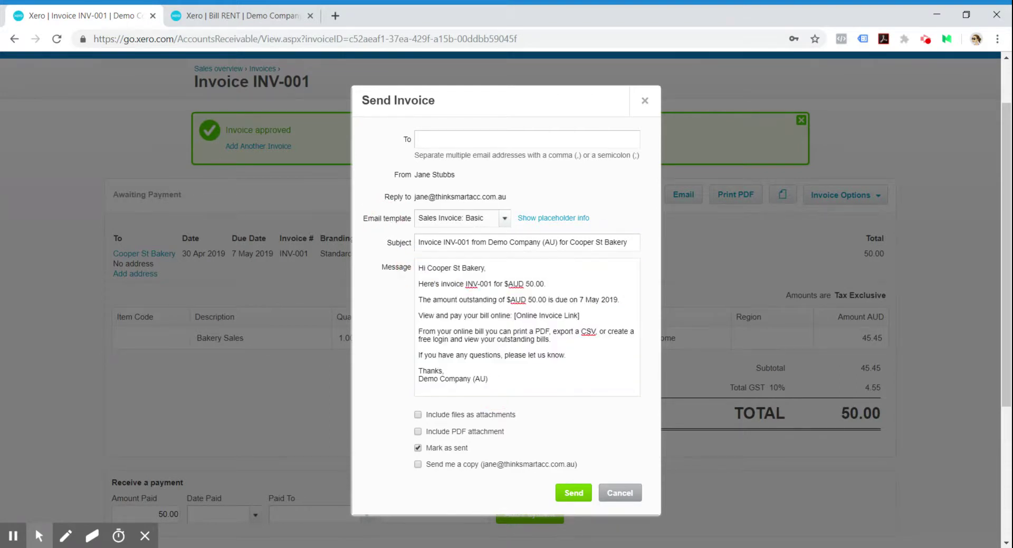
# Step: Preview the Sales Invoice: Overdue - payment reminder email template for INV-001 and close the email without sending it
pyautogui.click(505, 218)
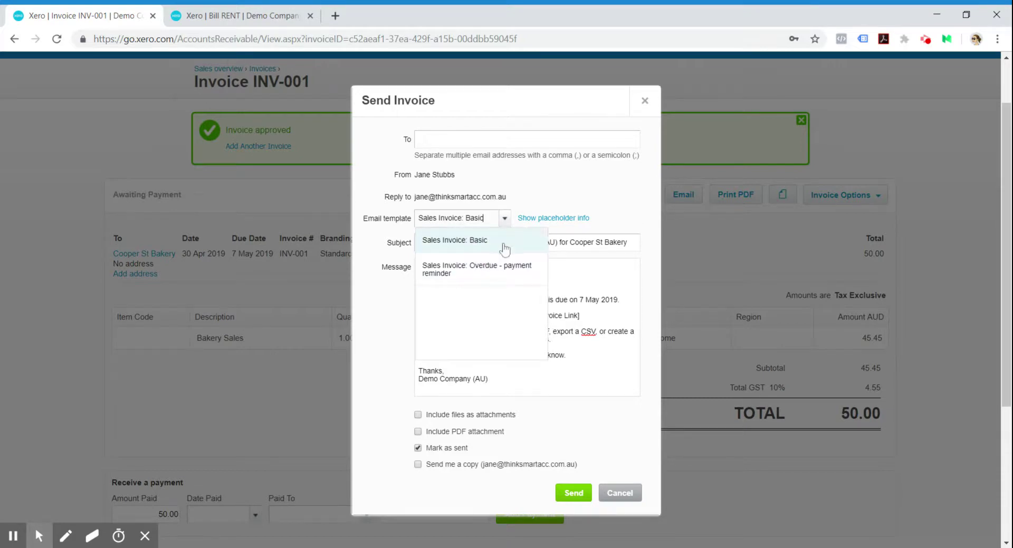
pyautogui.click(478, 281)
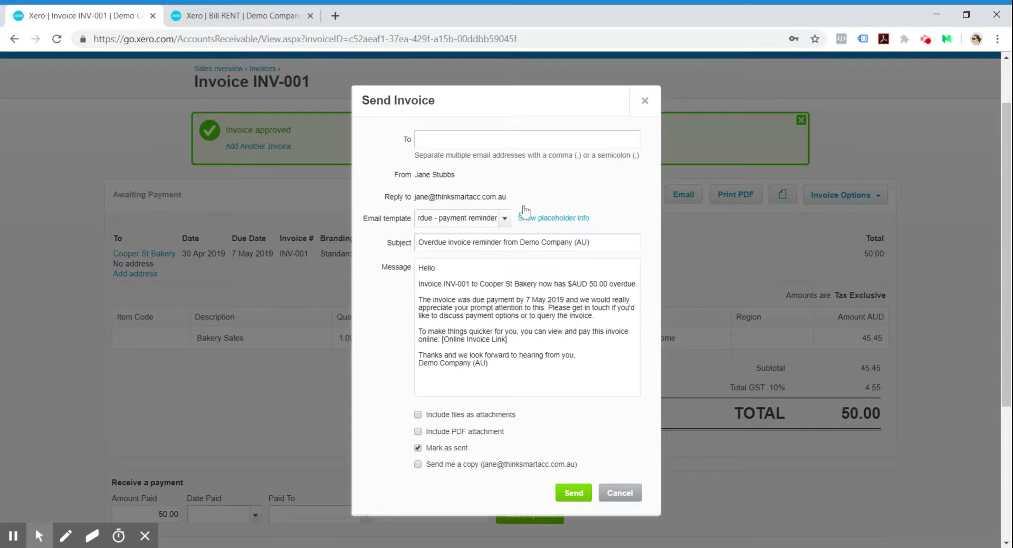
pyautogui.scroll(-1, 586, 430)
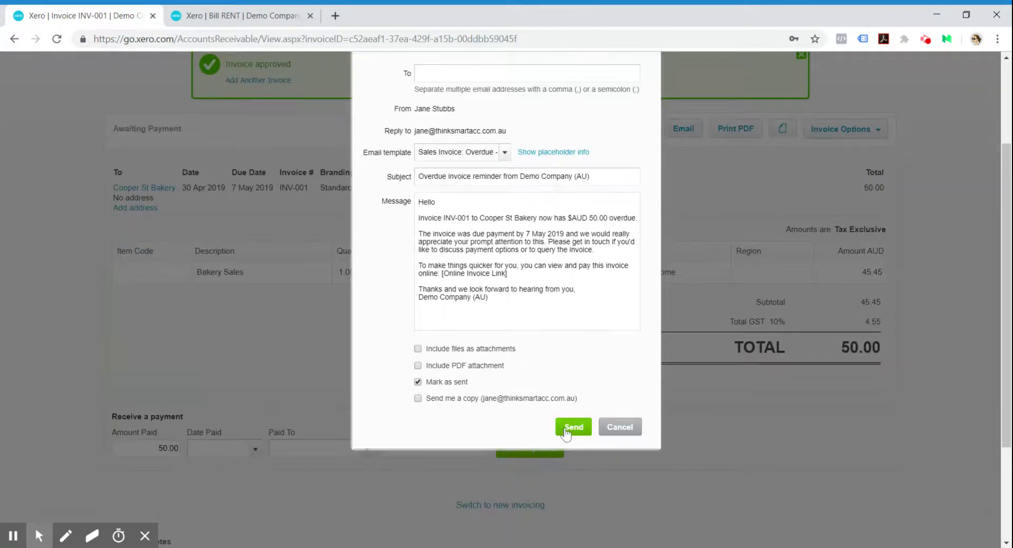
pyautogui.click(620, 429)
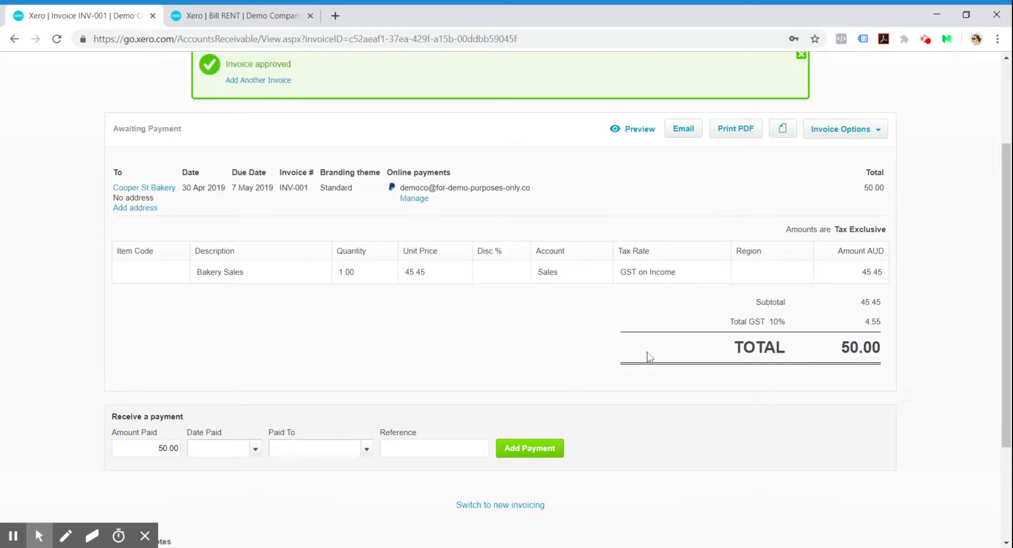
# Step: Open INV-001 for editing, view the available branding themes while keeping Standard, and update the invoice
pyautogui.click(844, 130)
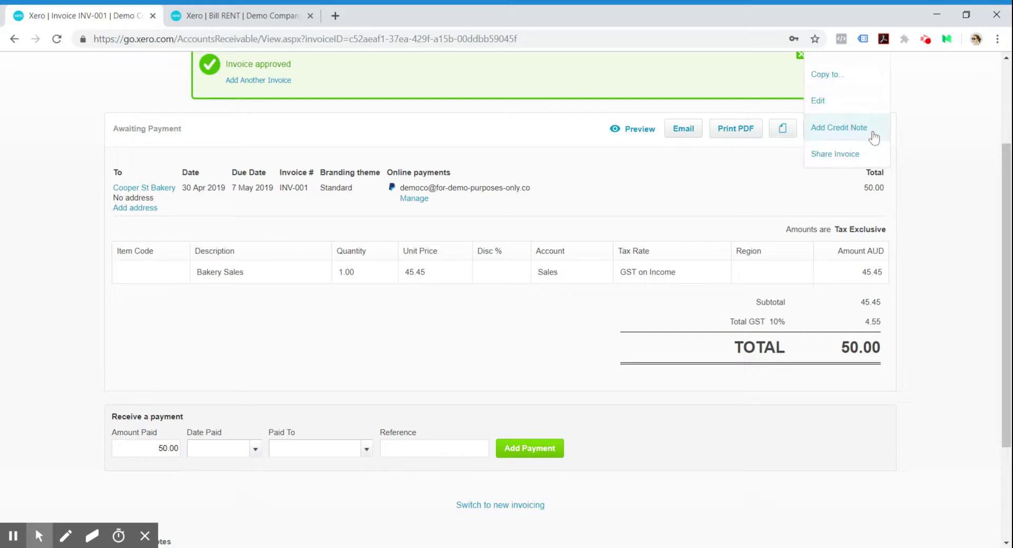
pyautogui.scroll(1, 753, 246)
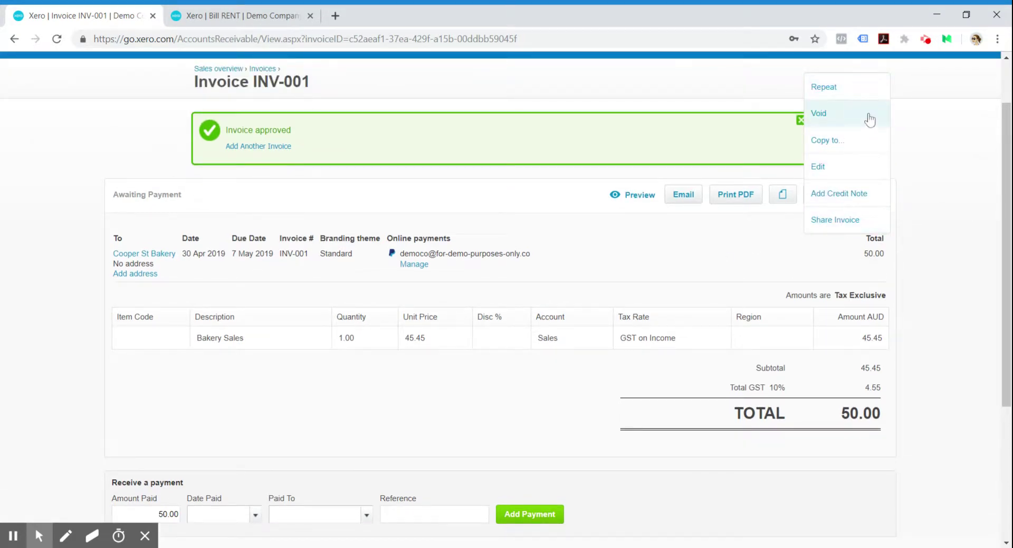
pyautogui.click(856, 167)
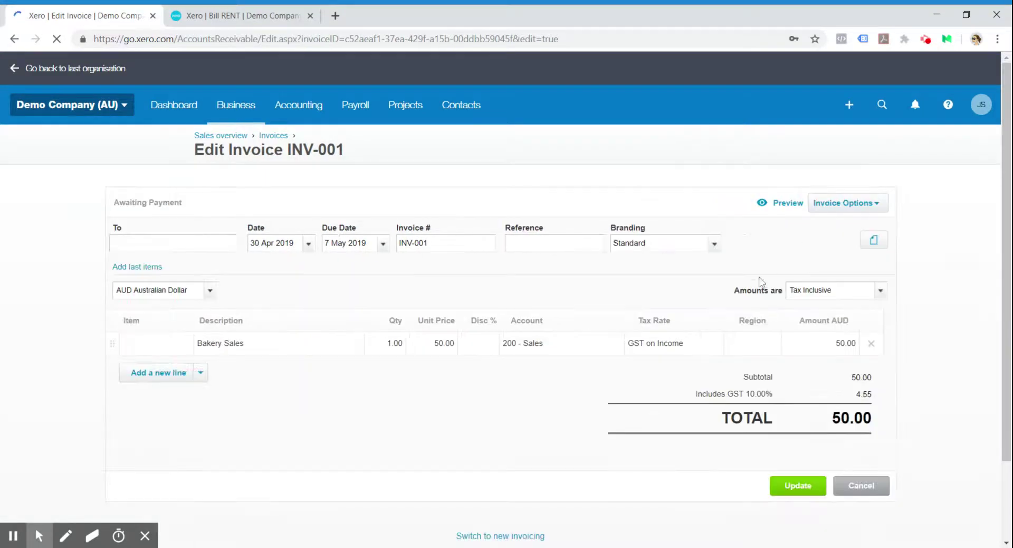
pyautogui.click(715, 243)
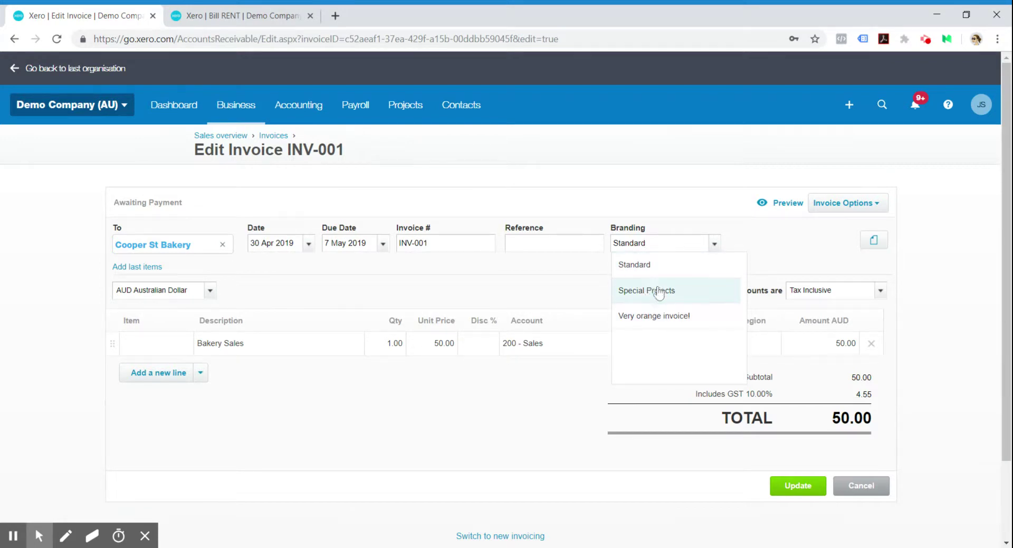
pyautogui.click(813, 261)
pyautogui.click(798, 485)
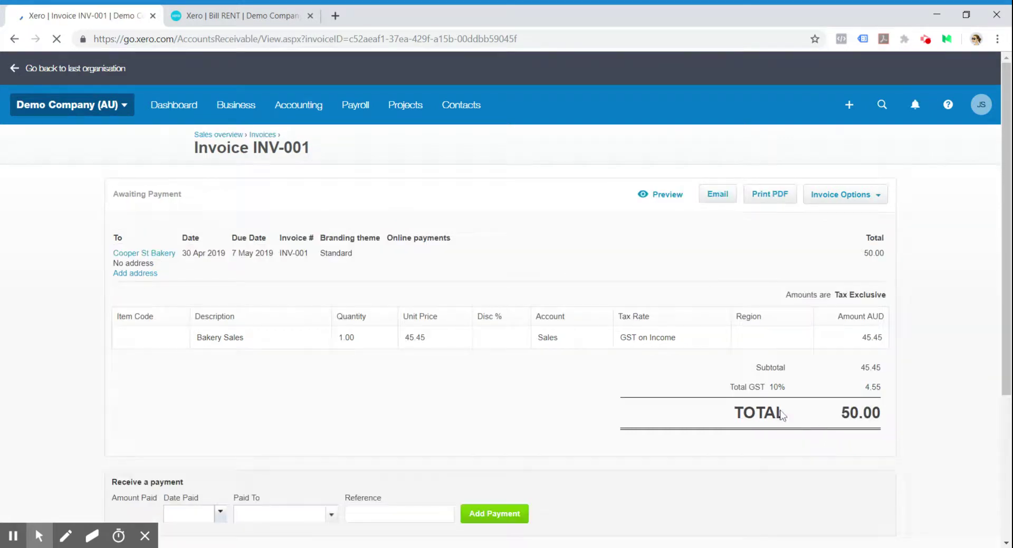
# Step: Fill in 30 Apr 2019 as the date paid for receiving a payment on INV-001 and view the available invoice options
pyautogui.scroll(-1, 718, 408)
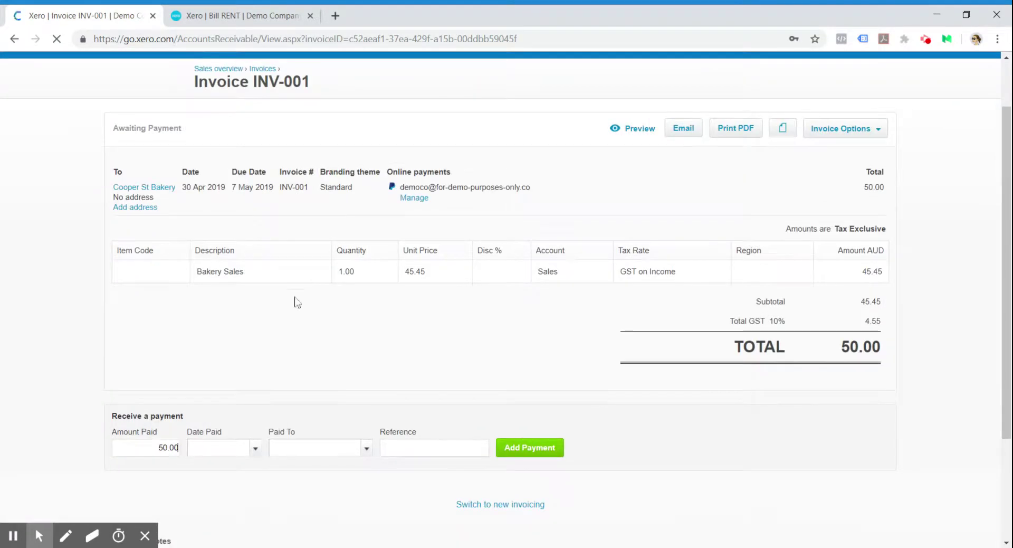
pyautogui.click(256, 453)
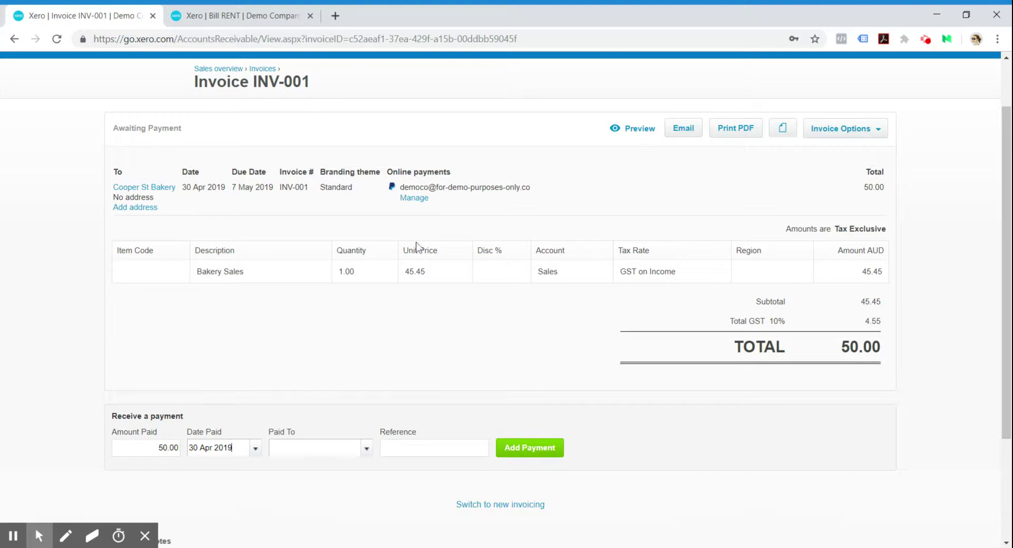
pyautogui.scroll(1, 152, 108)
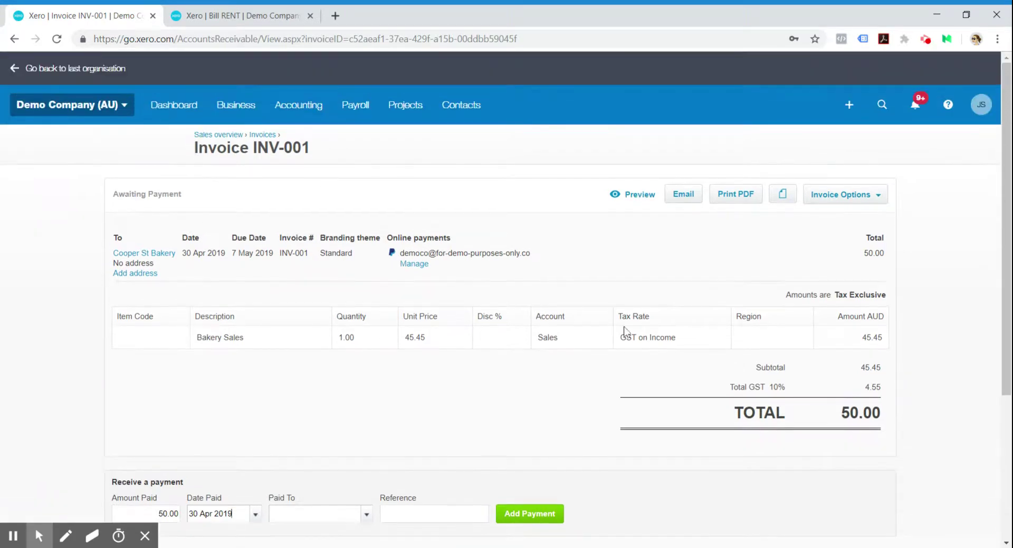
pyautogui.click(859, 194)
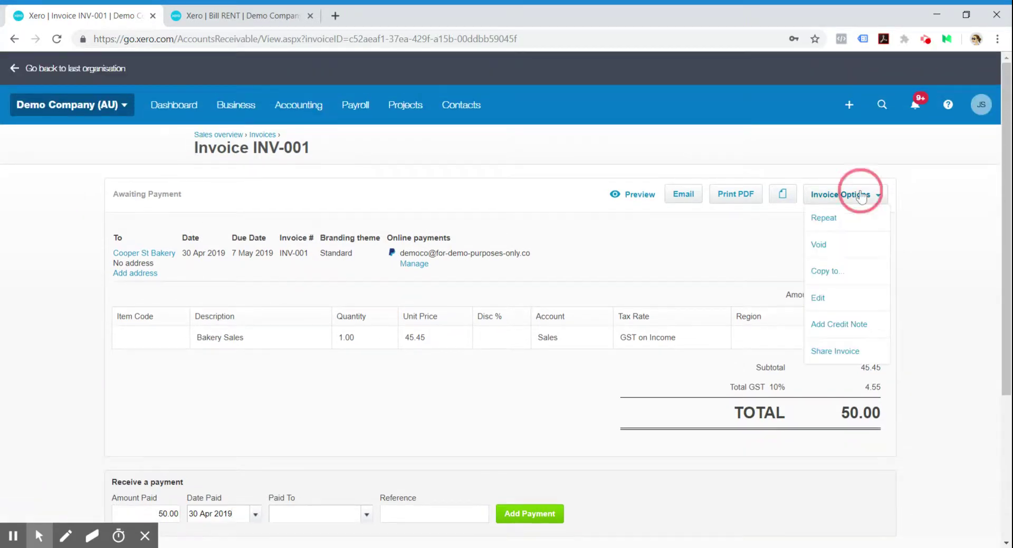
pyautogui.click(954, 271)
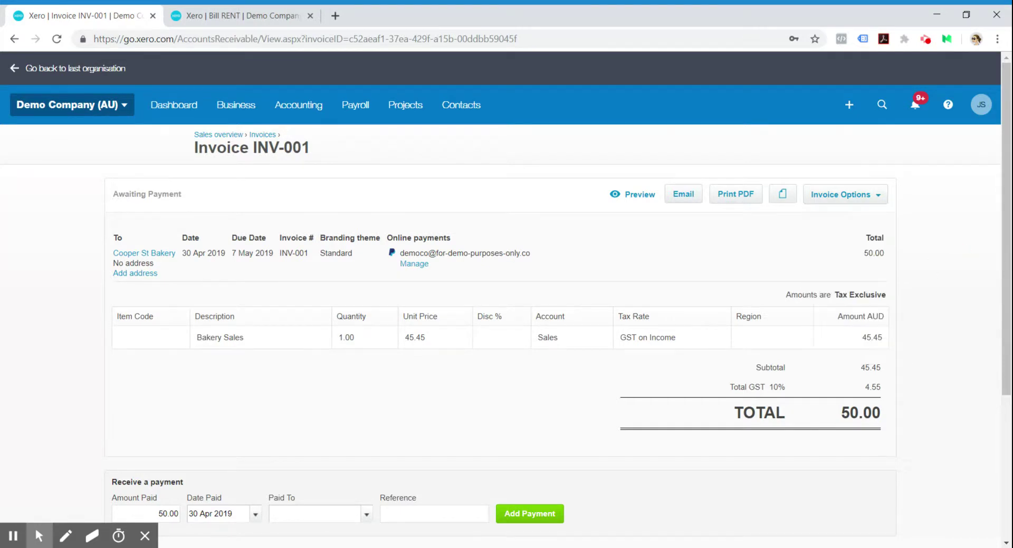
# Step: Open the sales invoices list, start a new repeating invoice, and review its repeat interval options and form layout
pyautogui.click(236, 104)
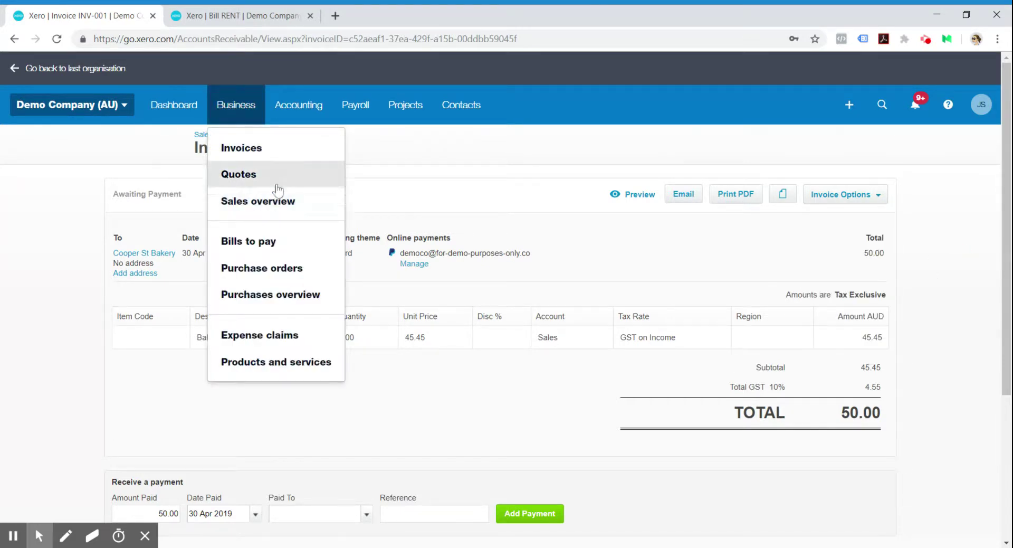
pyautogui.click(261, 159)
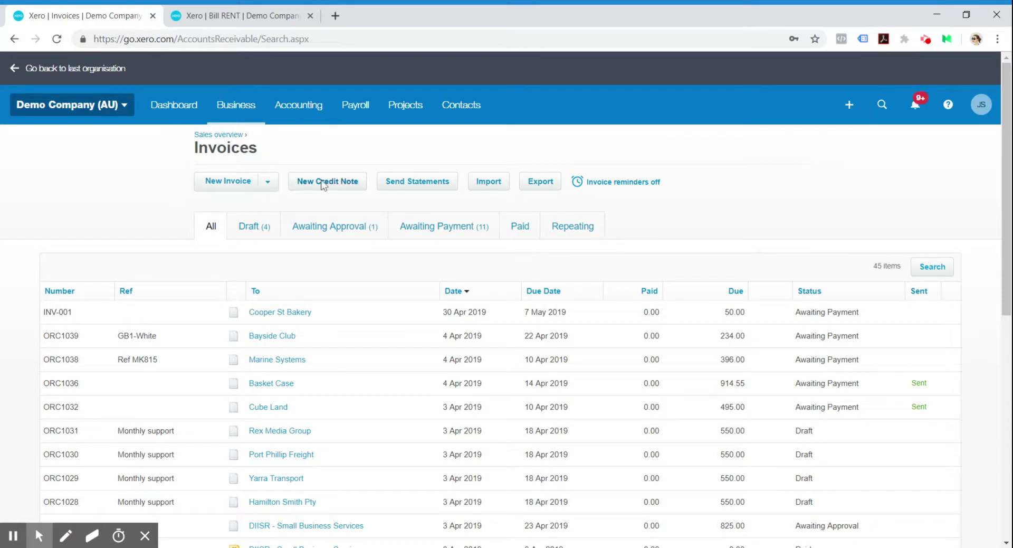
pyautogui.click(268, 181)
pyautogui.click(269, 236)
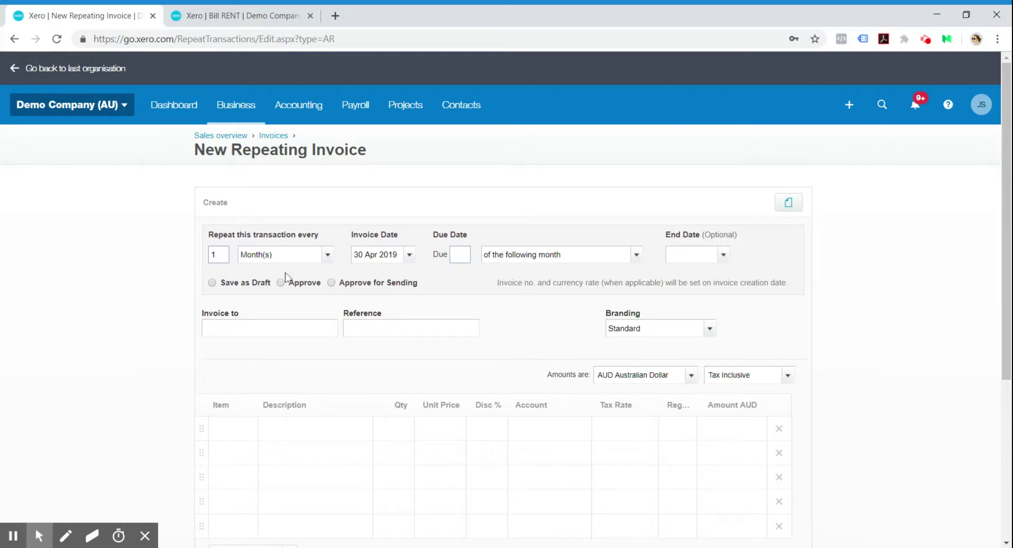
pyautogui.click(328, 255)
pyautogui.scroll(-1, 685, 351)
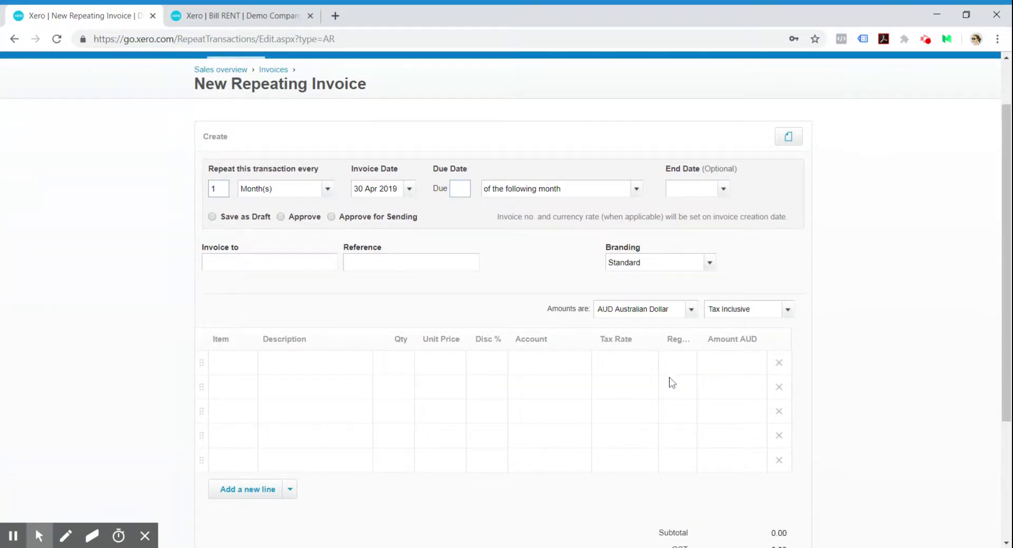
pyautogui.scroll(1, 549, 297)
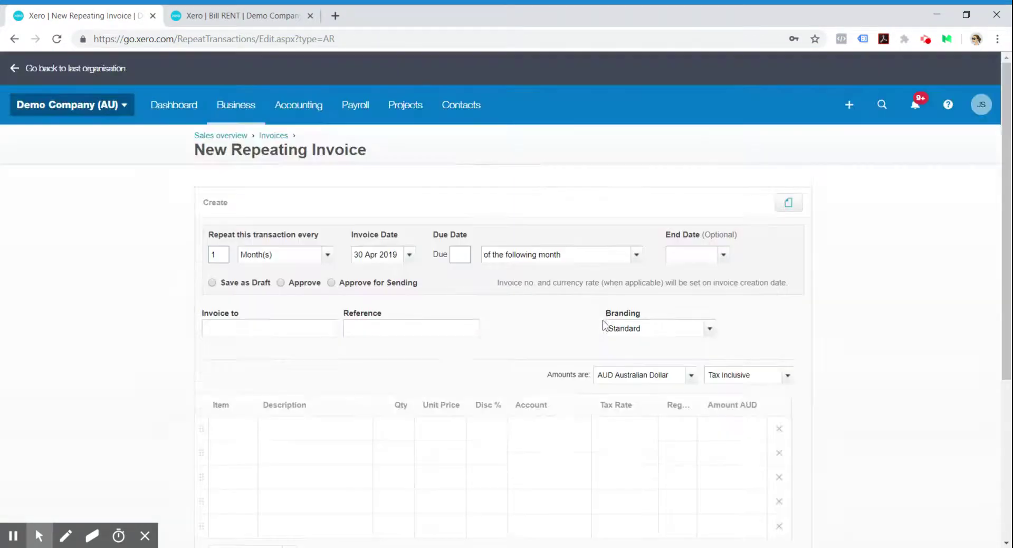
# Step: Open the list of bills to pay, look through it, and start a new single bill
pyautogui.click(261, 117)
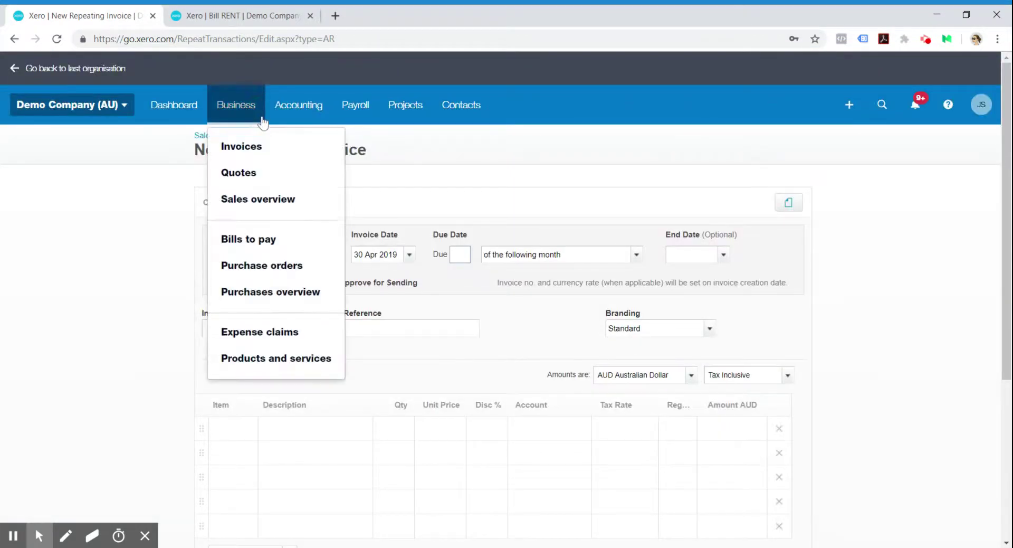
pyautogui.click(266, 242)
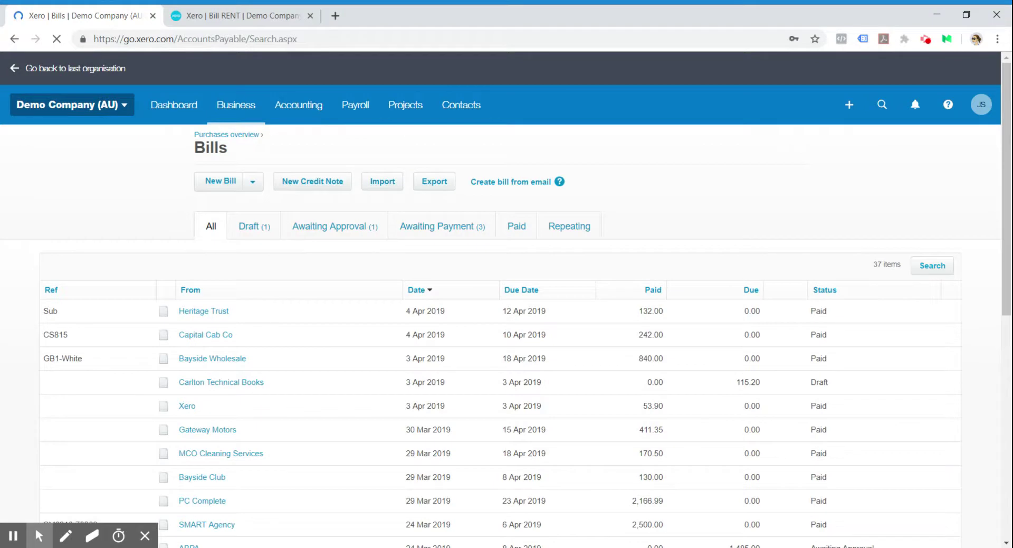
pyautogui.scroll(-2, 260, 401)
pyautogui.scroll(2, 272, 402)
pyautogui.click(254, 183)
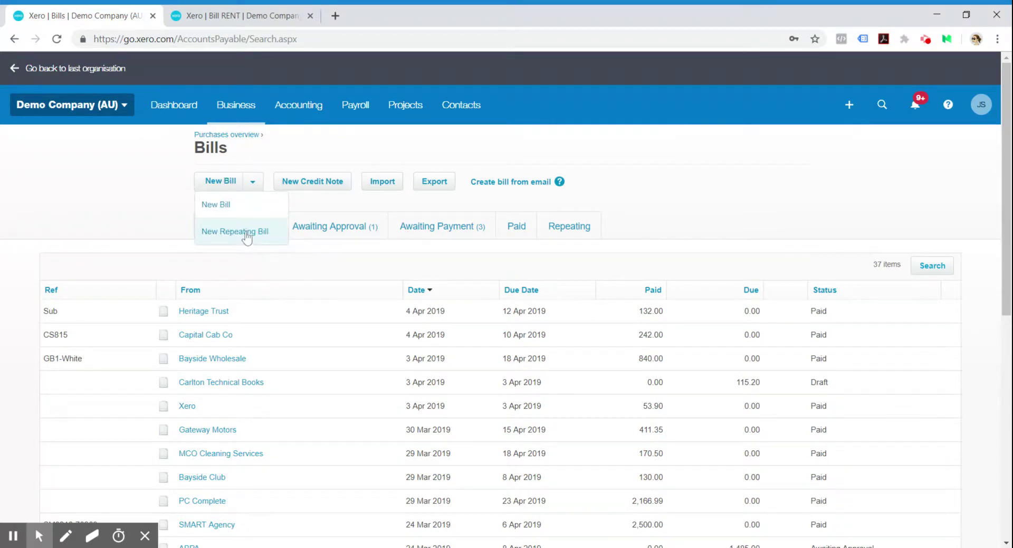
pyautogui.click(228, 209)
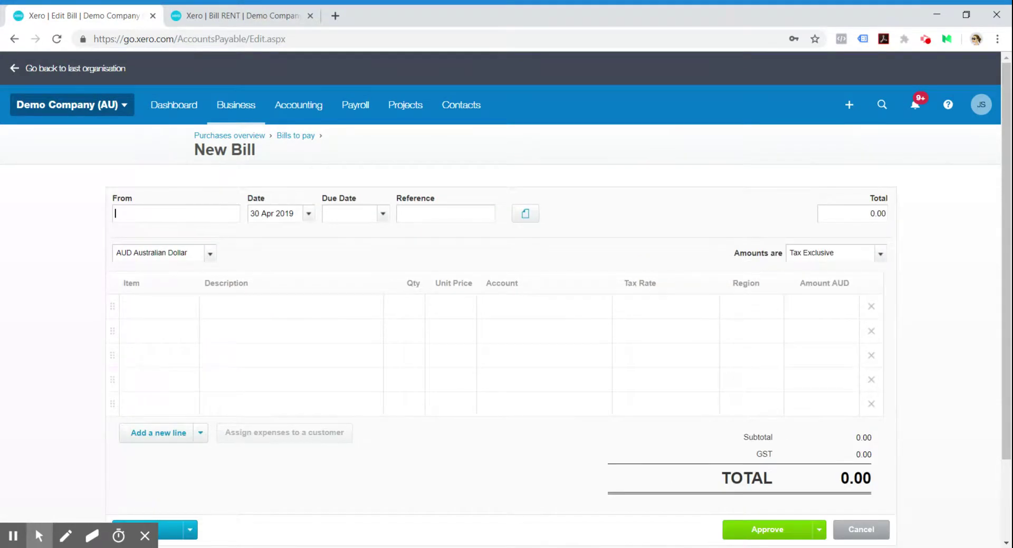
# Step: Set the new bill's supplier to Cooper St Bakery and check its due date and line description fields
pyautogui.write('r')
pyautogui.click(206, 235)
pyautogui.click(382, 216)
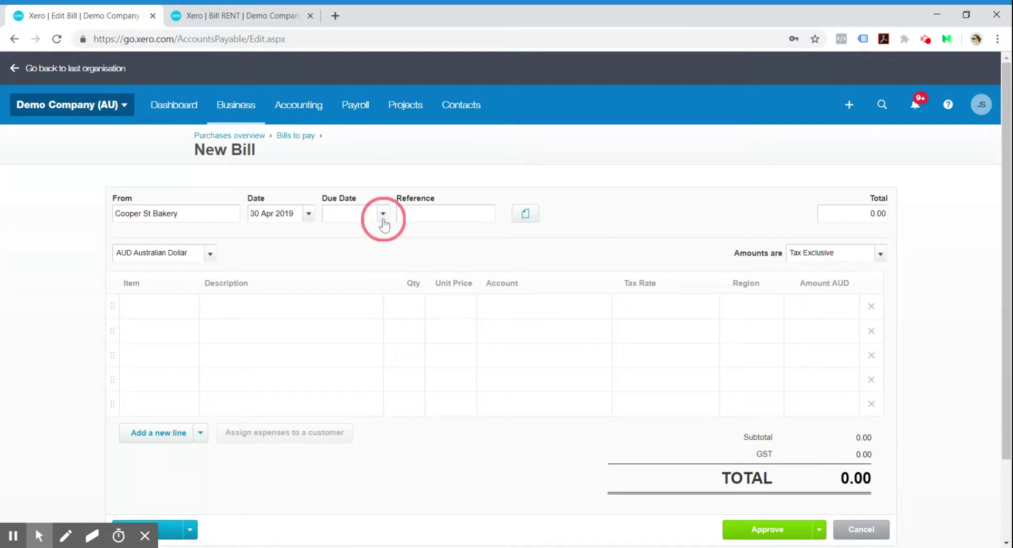
pyautogui.click(590, 215)
pyautogui.click(267, 305)
pyautogui.click(258, 347)
pyautogui.click(258, 364)
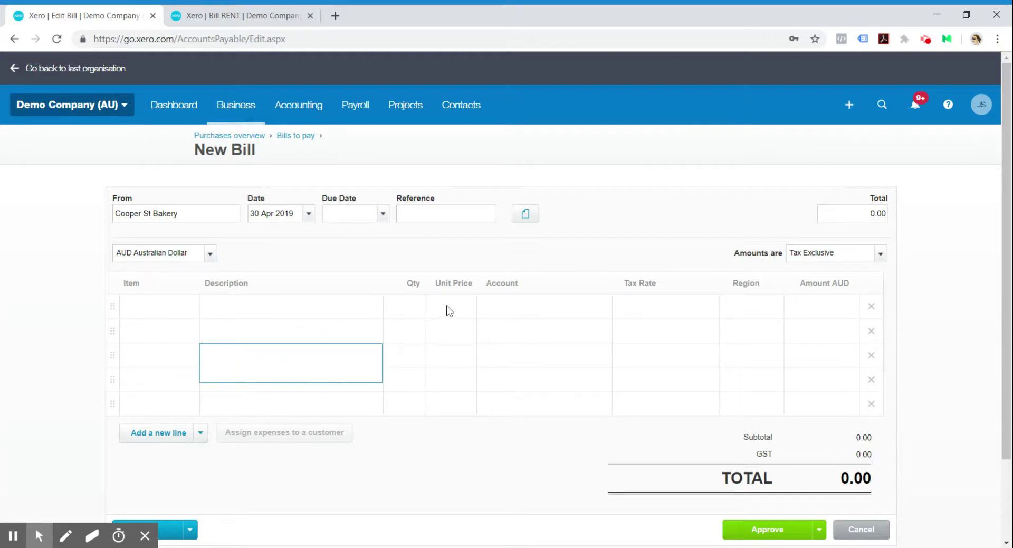
# Step: Look through the expense accounts available for the bill's first line without choosing one
pyautogui.click(575, 313)
pyautogui.click(601, 311)
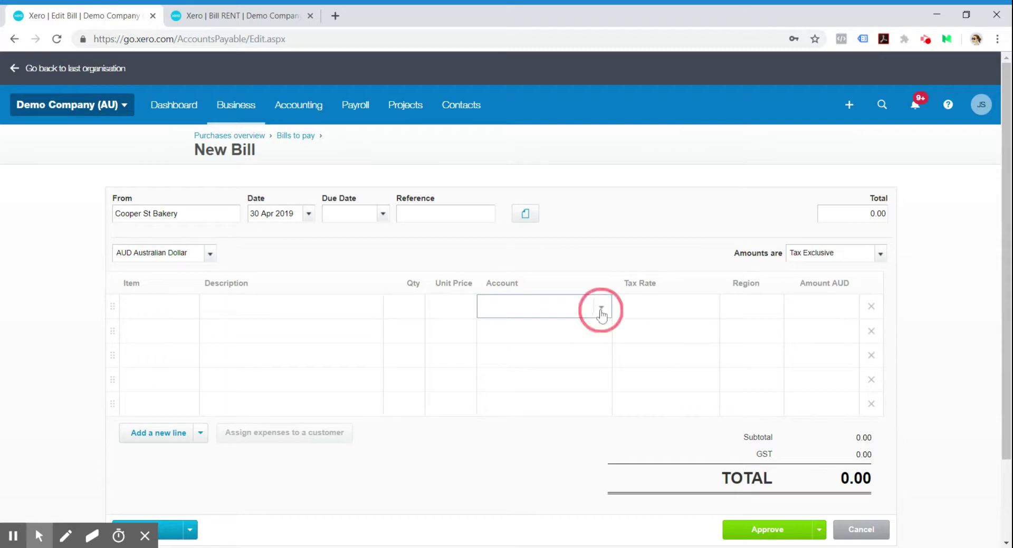
pyautogui.click(607, 354)
pyautogui.scroll(-4, 606, 354)
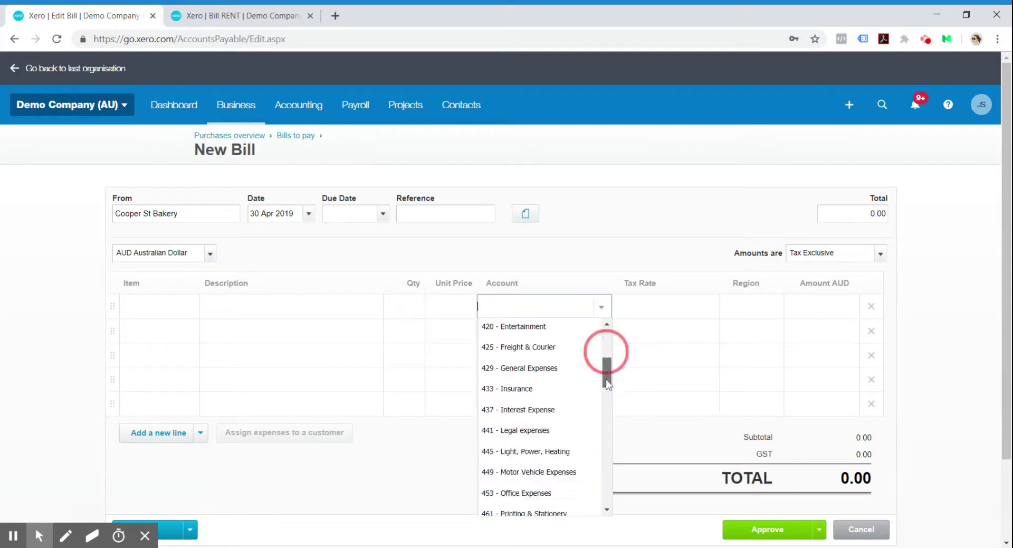
pyautogui.scroll(-2, 547, 478)
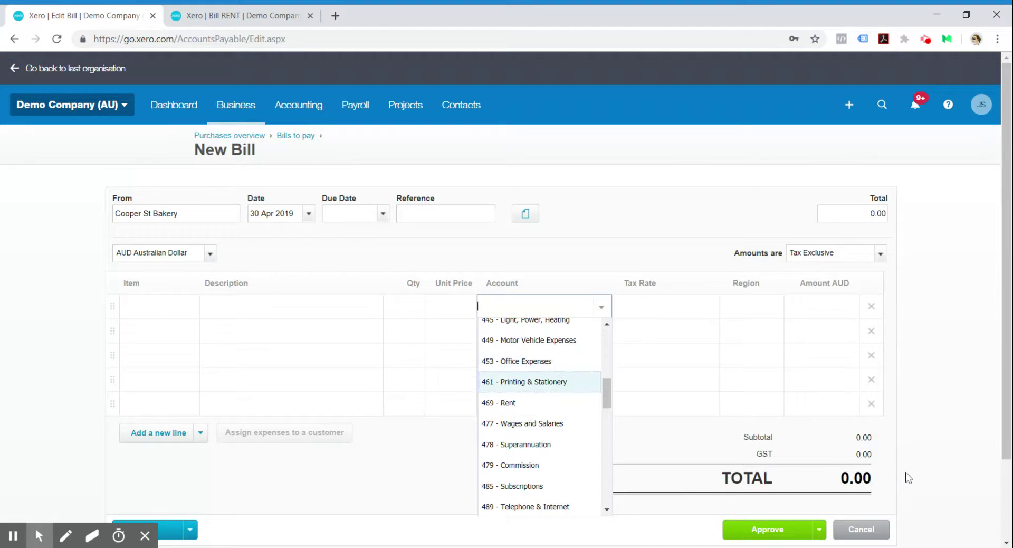
pyautogui.scroll(-1, 908, 478)
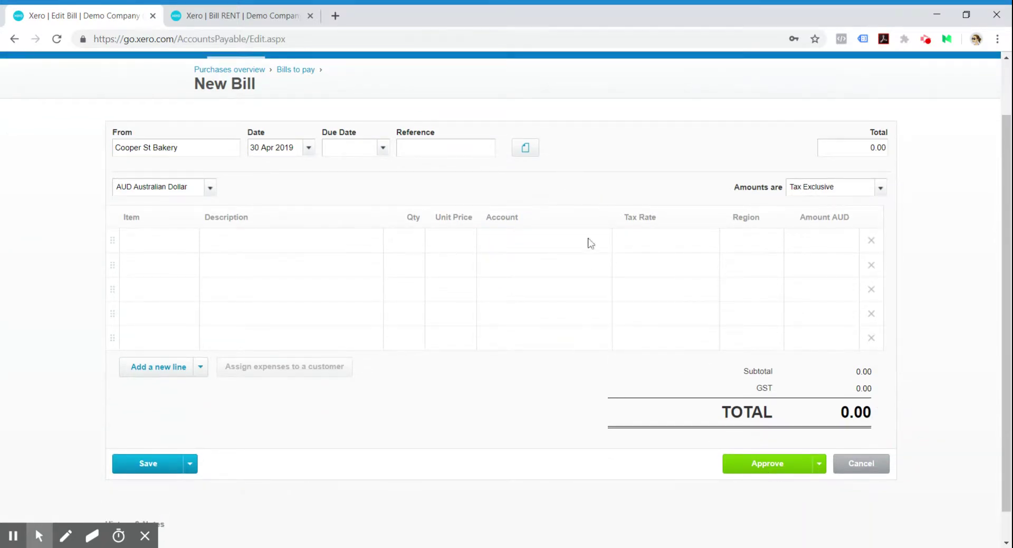
pyautogui.scroll(1, 579, 163)
# Step: Check the bill's related files options, open the file library to view unattached files, and close it without adding any
pyautogui.click(529, 220)
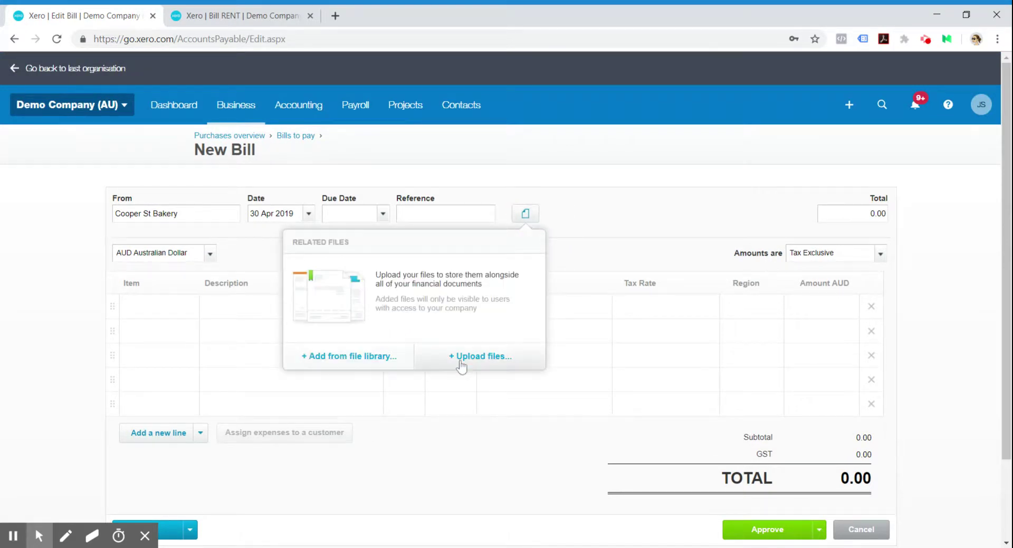
pyautogui.click(350, 357)
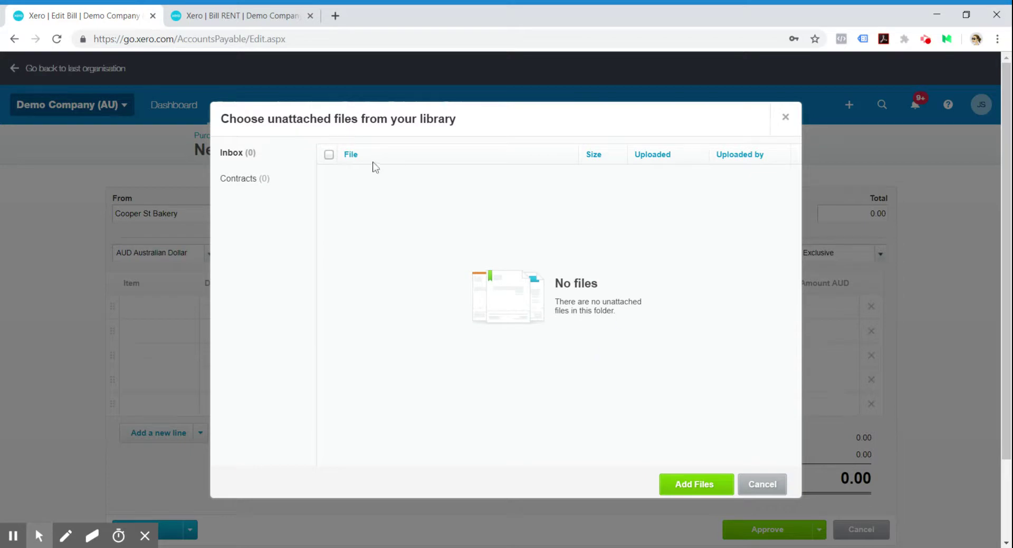
pyautogui.click(763, 483)
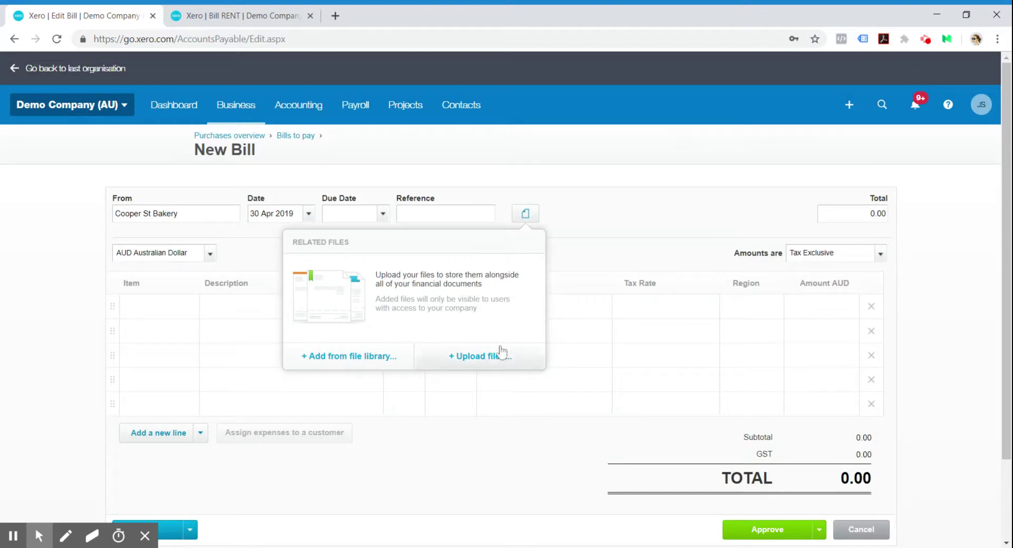
pyautogui.click(602, 178)
# Step: Open the organisation's Files inbox, highlight the email address for sending in files, and go back a page
pyautogui.click(125, 105)
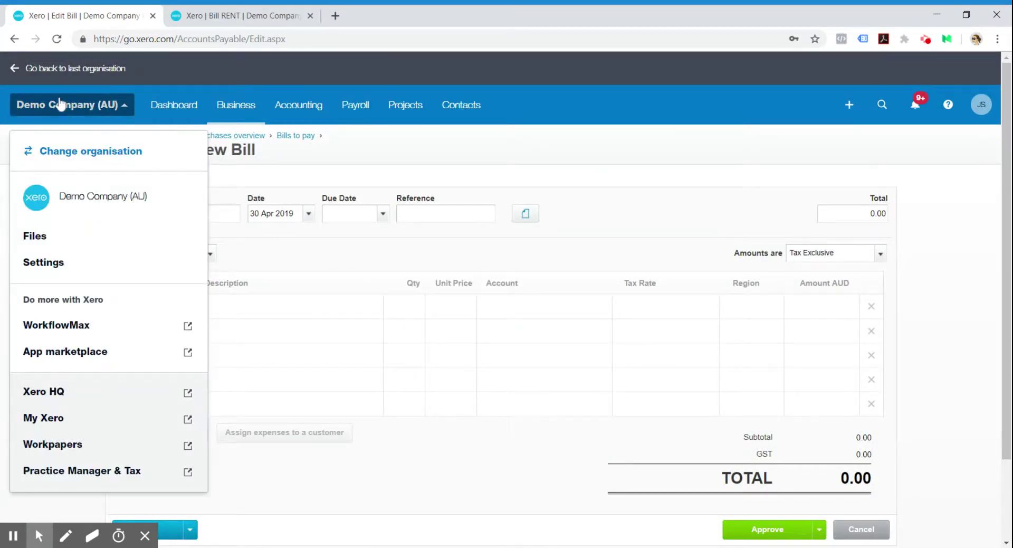
pyautogui.click(52, 241)
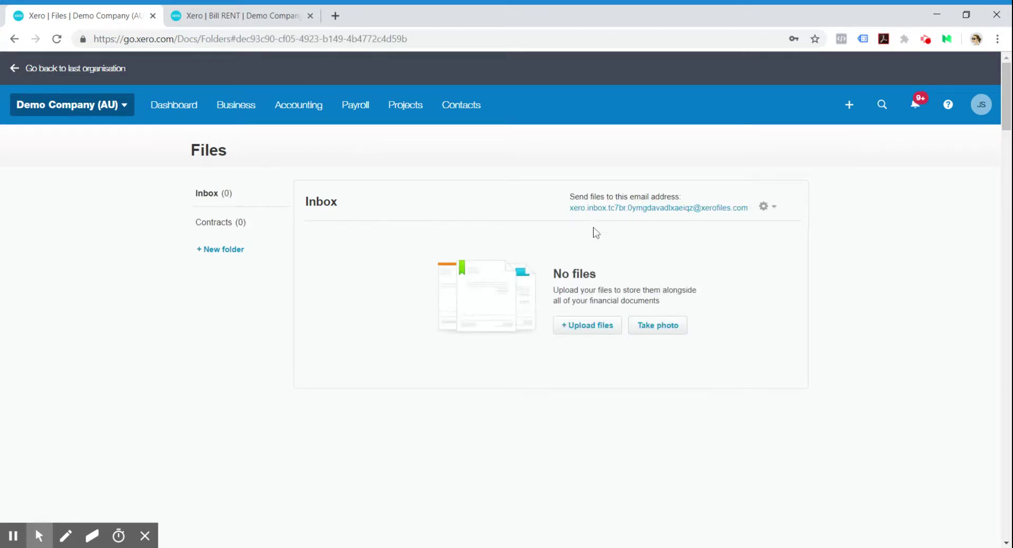
pyautogui.moveTo(568, 211); pyautogui.dragTo(755, 221)
pyautogui.click(860, 254)
pyautogui.click(16, 40)
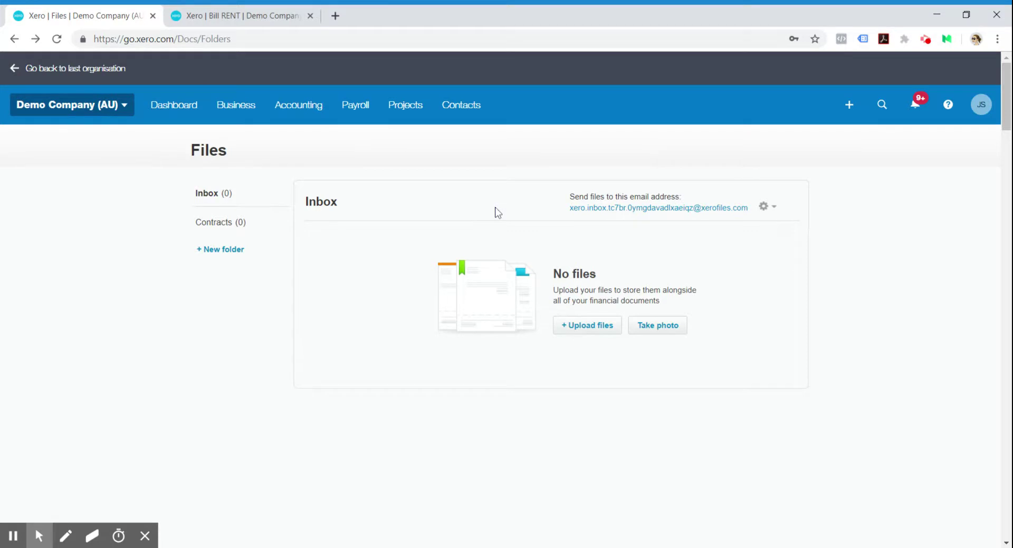
# Step: Return to the new bill, check its related files options and the file library, and close them without adding any file
pyautogui.click(14, 38)
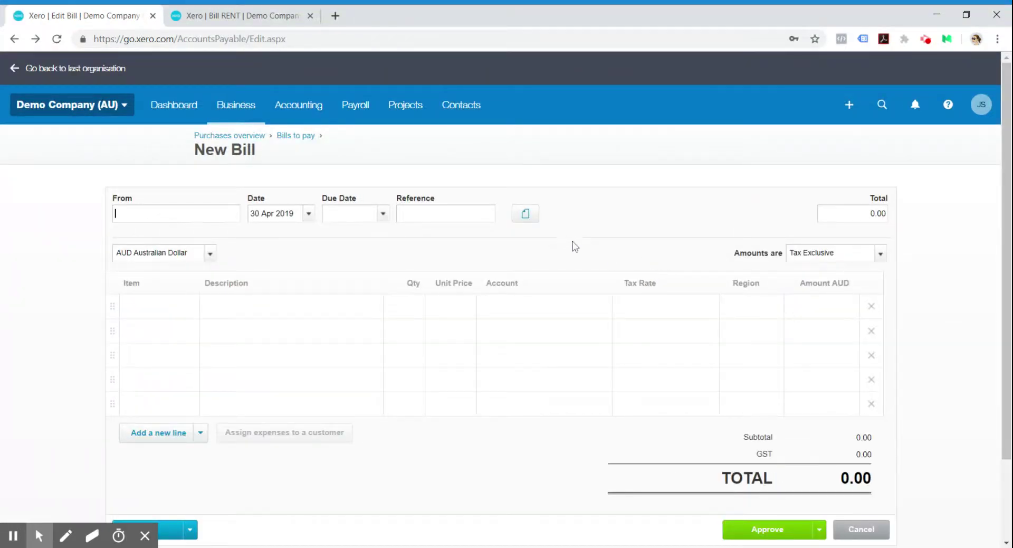
pyautogui.click(527, 217)
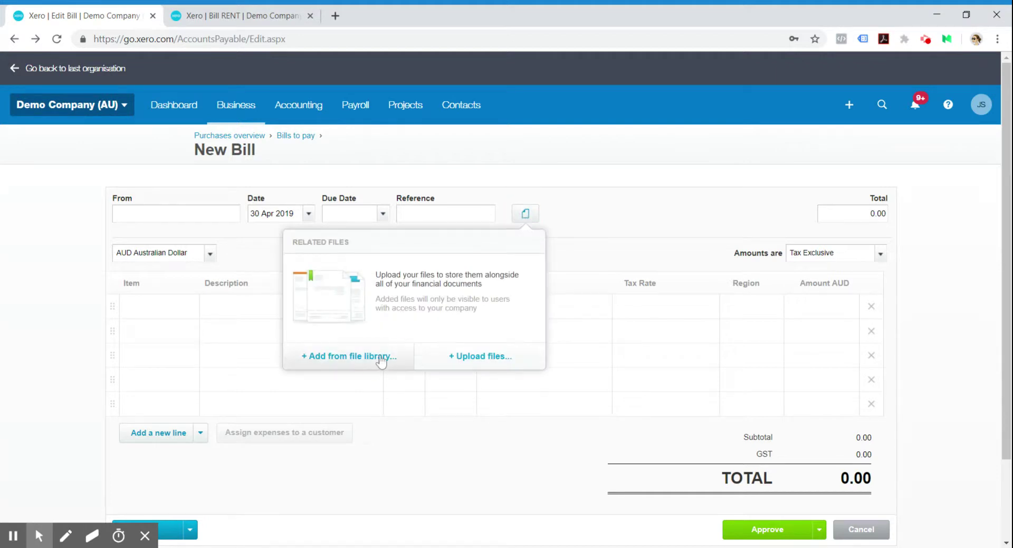
pyautogui.click(349, 355)
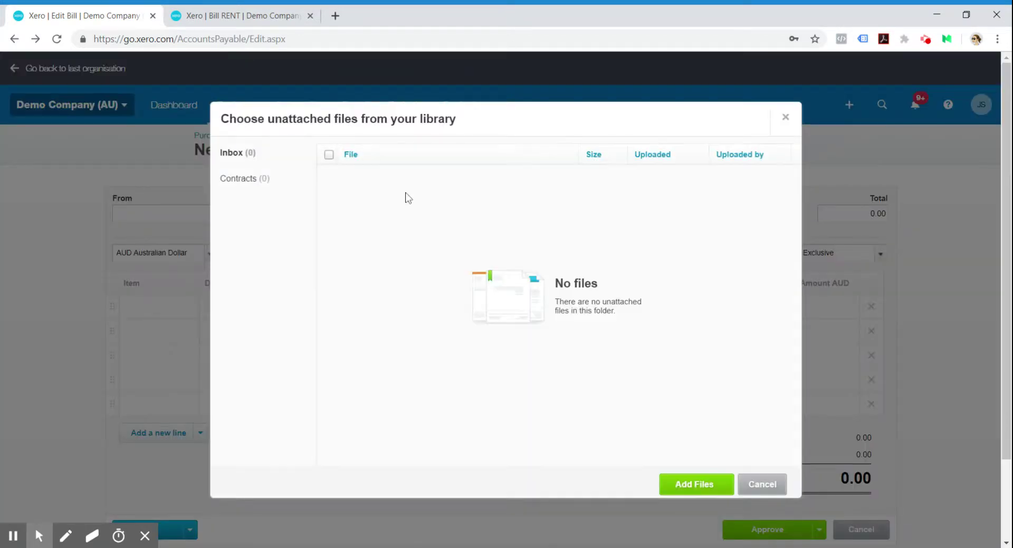
pyautogui.click(778, 482)
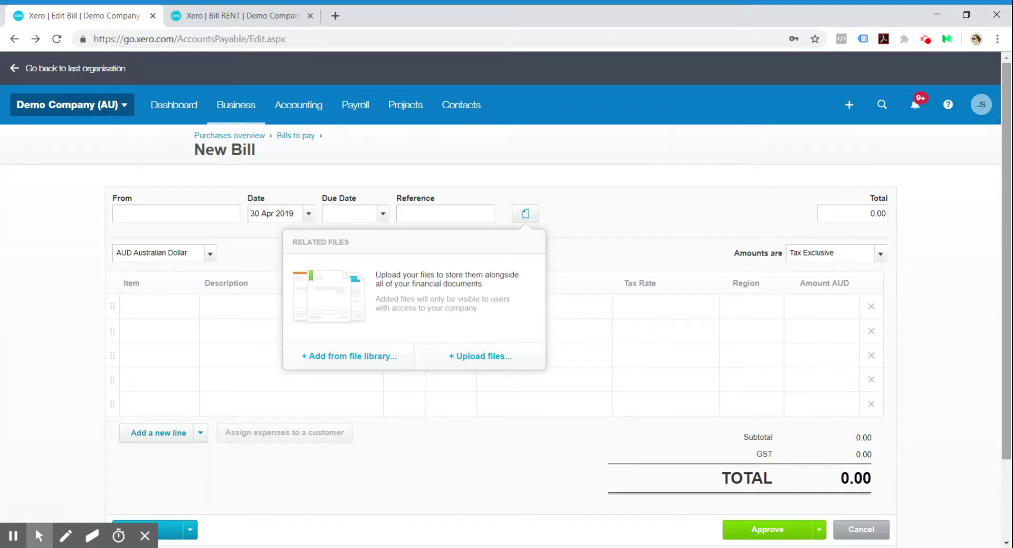
pyautogui.click(1007, 359)
pyautogui.scroll(-3, 1006, 358)
pyautogui.scroll(3, 1007, 359)
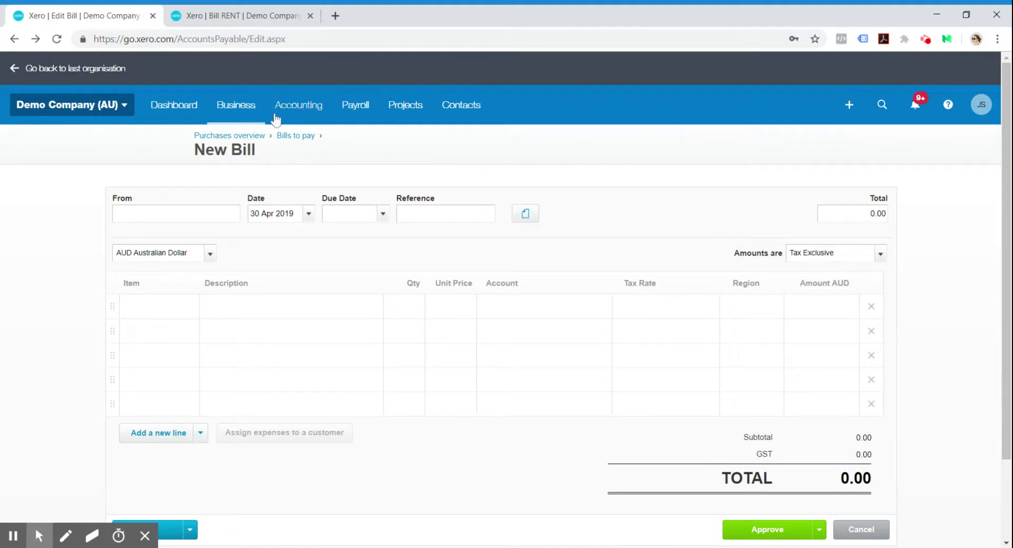
pyautogui.click(293, 109)
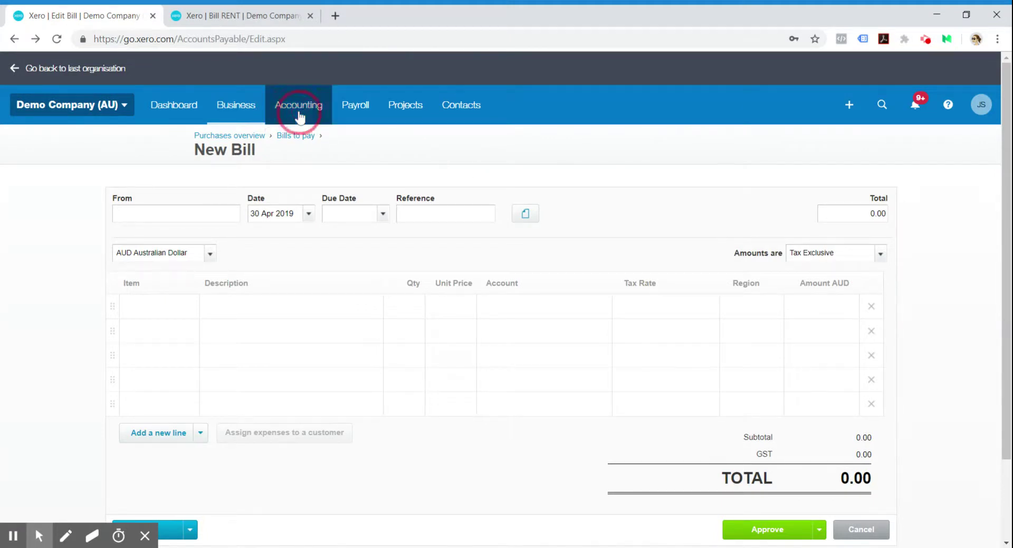
pyautogui.click(243, 108)
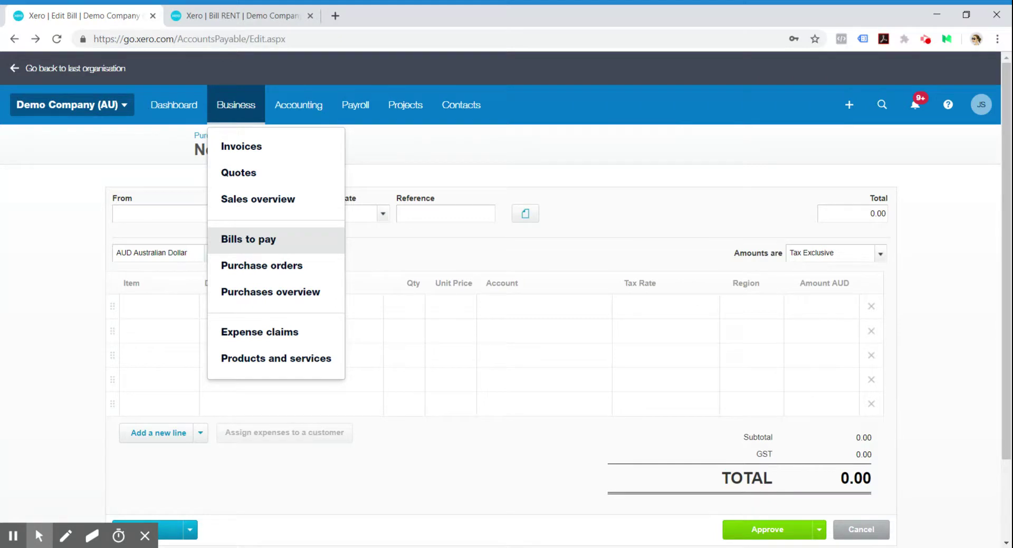
# Step: Set the new bill's supplier to Cooper St Bakery and its due date to 30 Apr 2019
pyautogui.scroll(-2, 406, 296)
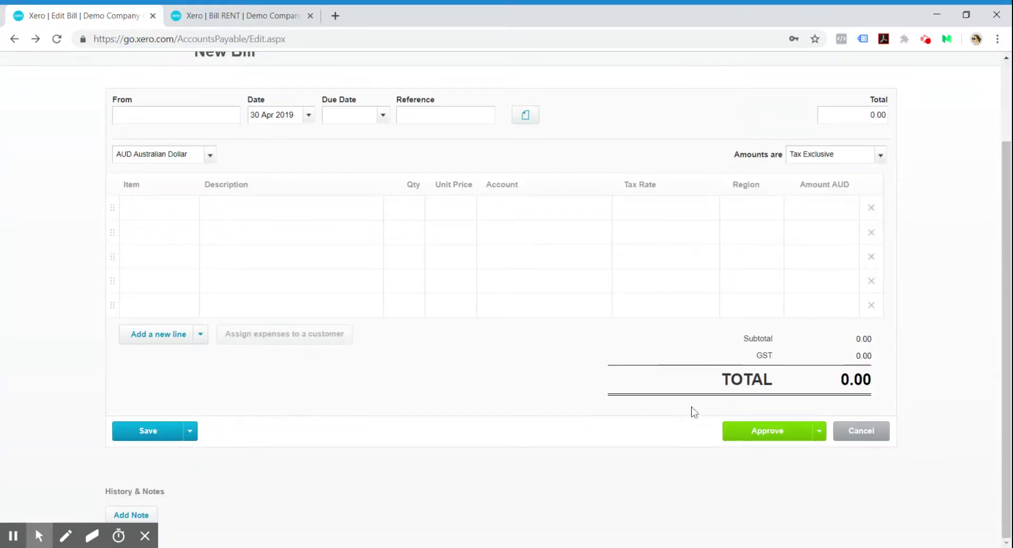
pyautogui.click(169, 120)
pyautogui.write('Cooper')
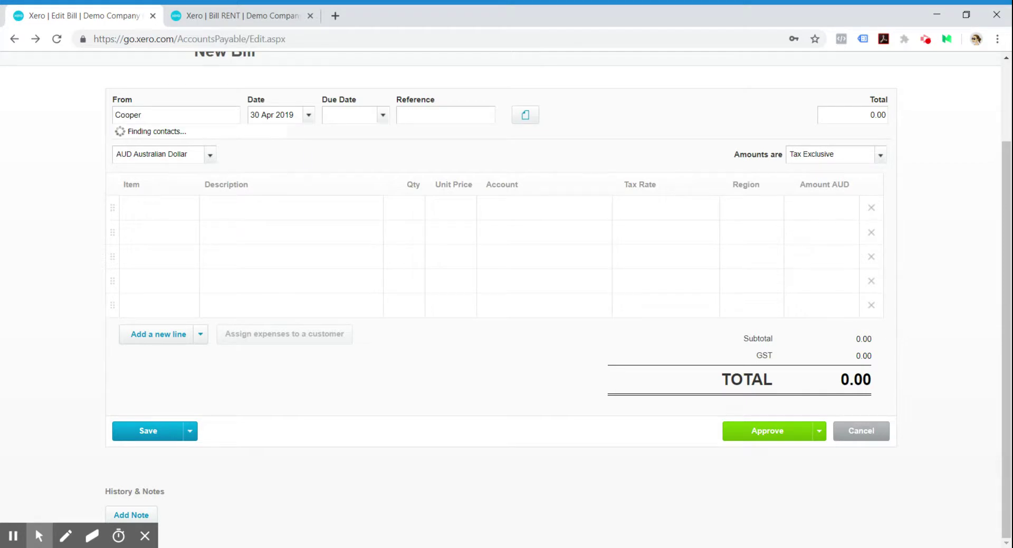
pyautogui.press('Tab')
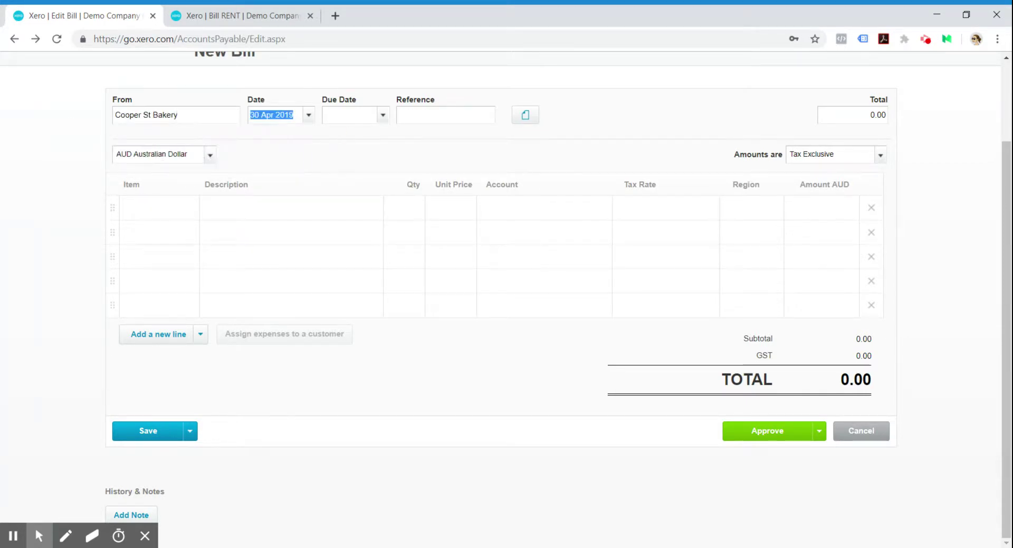
pyautogui.click(369, 116)
pyautogui.click(383, 117)
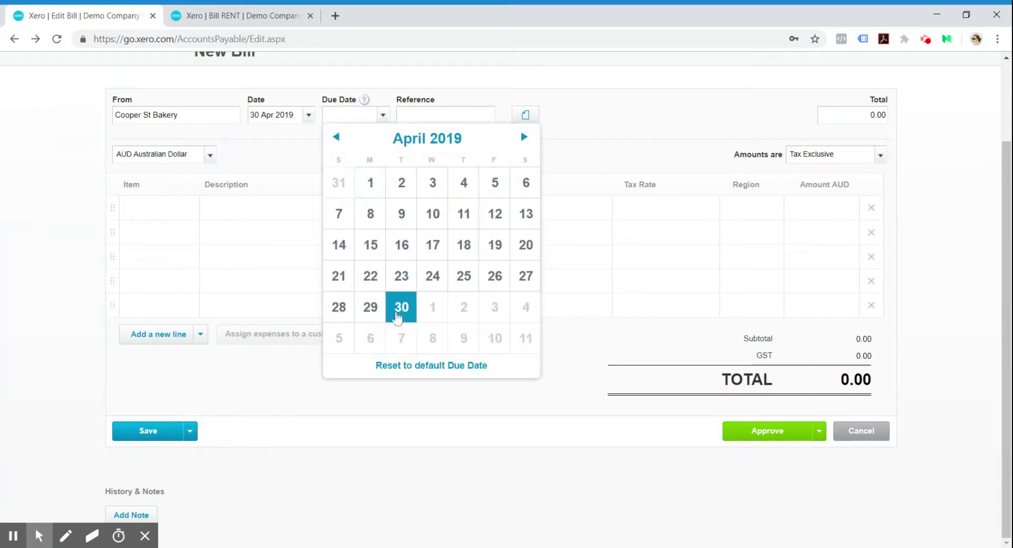
pyautogui.click(397, 302)
# Step: Fill in the bill's first line with description Bakery, unit price 2.00 and account 493 - Travel - National
pyautogui.click(309, 212)
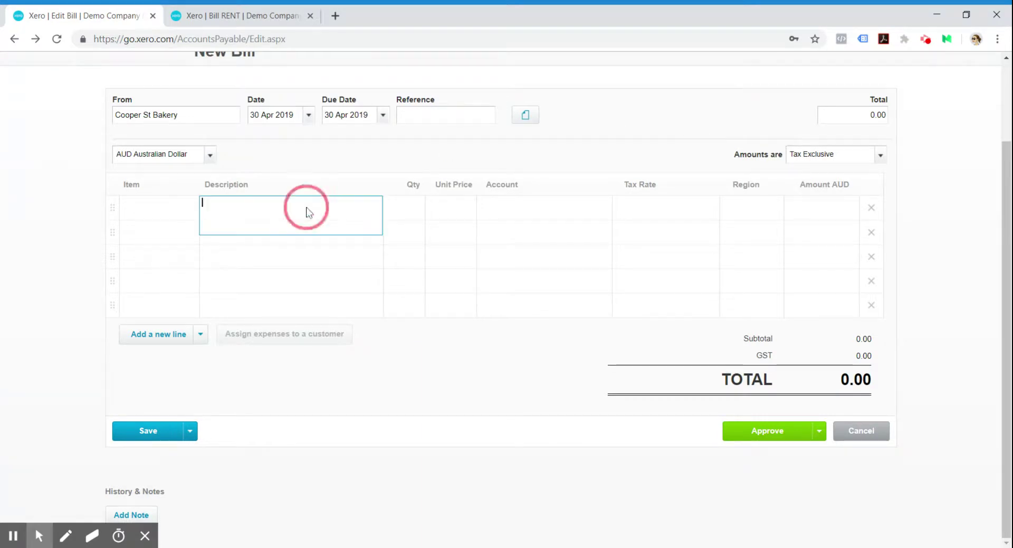
pyautogui.write('Bakery')
pyautogui.press('Tab')
pyautogui.press('Tab')
pyautogui.press('Tab')
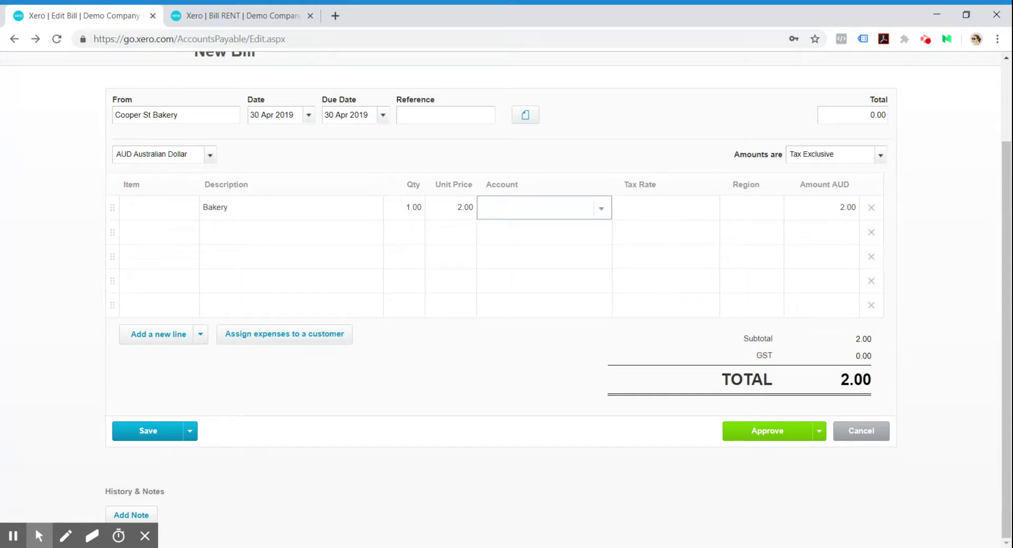
pyautogui.write('nat')
pyautogui.click(565, 230)
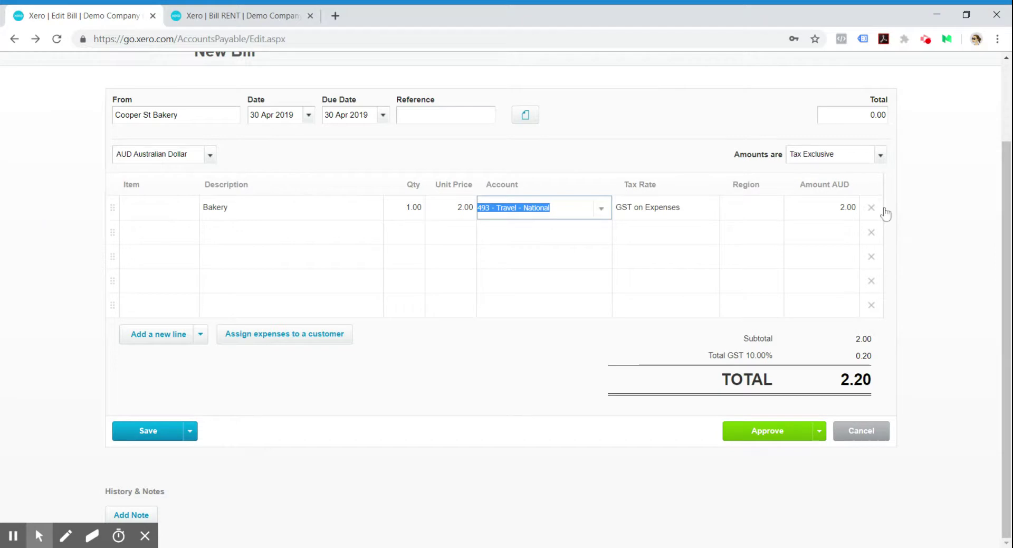
# Step: Set the bill's total to 2.20 and approve the bill, declining the offer to try Hubdoc
pyautogui.click(900, 113)
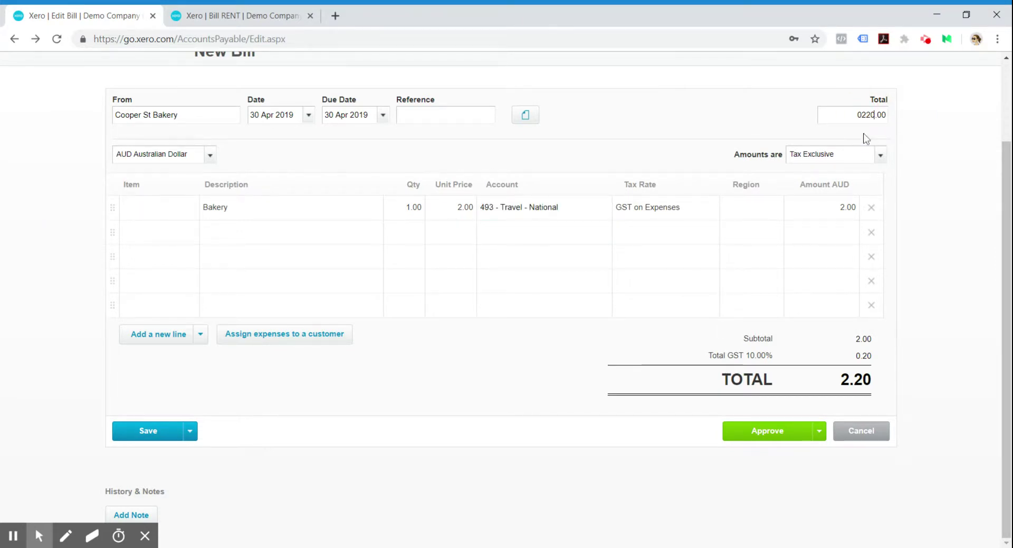
pyautogui.press('BackSpace')
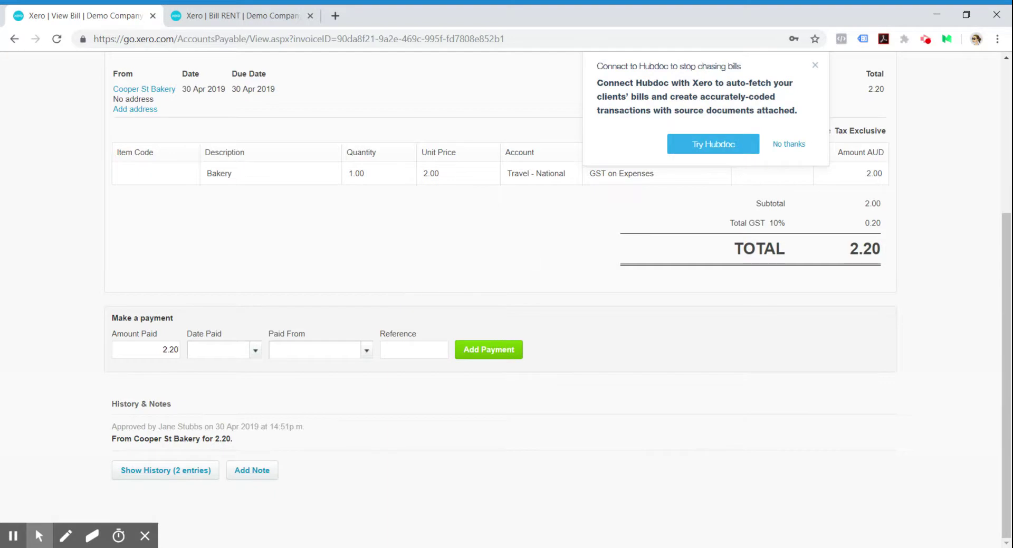
pyautogui.click(789, 144)
# Step: Set the payment date for the approved Cooper St Bakery bill to 30 Apr 2019
pyautogui.scroll(-4, 312, 382)
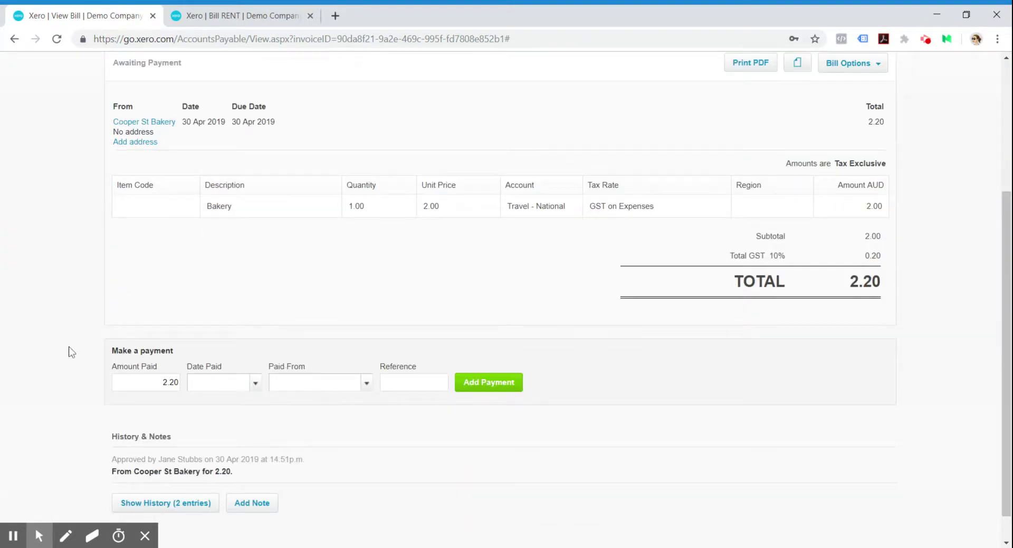
pyautogui.click(255, 382)
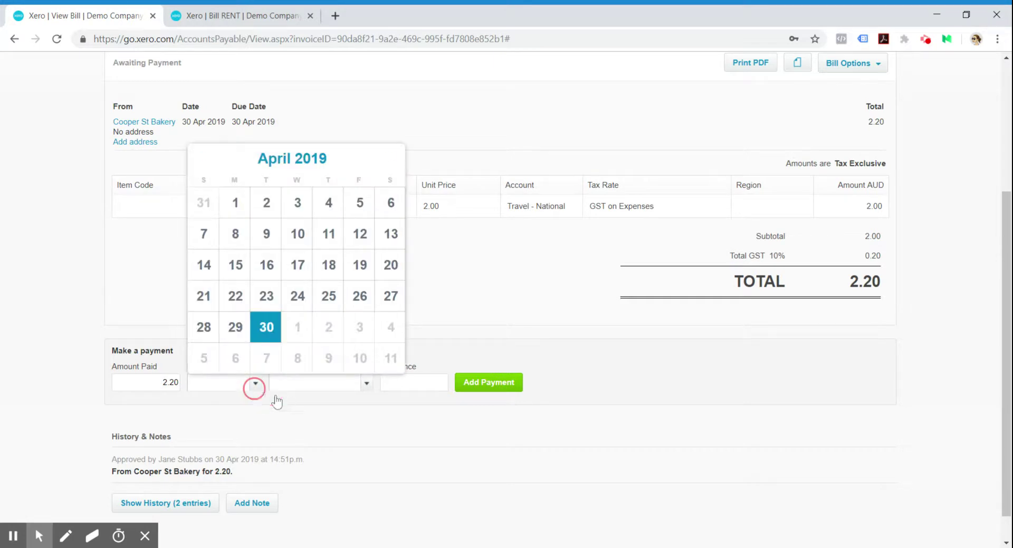
pyautogui.click(267, 326)
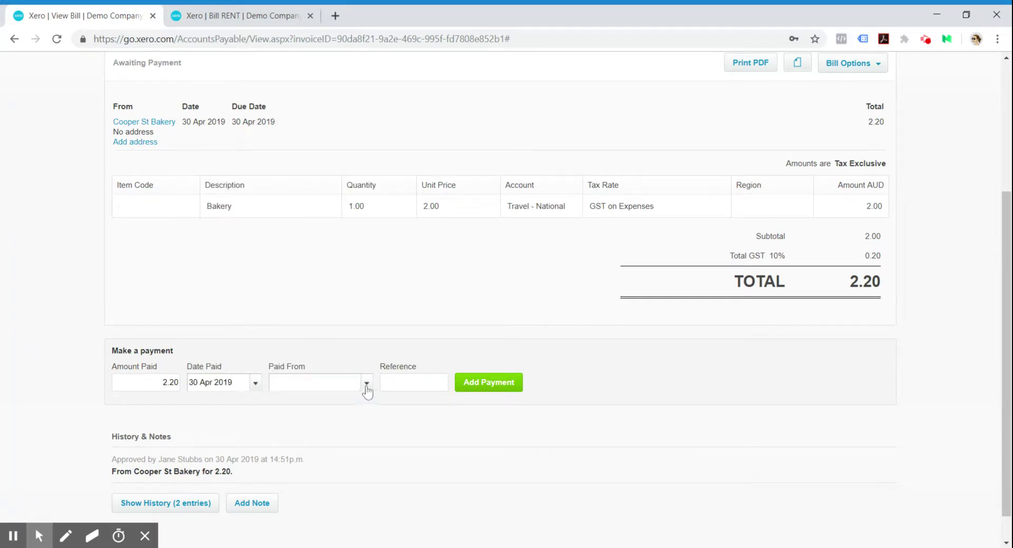
# Step: Look through the accounts the bill can be paid from, including the owner drawings and funds introduced accounts, without choosing one
pyautogui.click(364, 388)
pyautogui.moveTo(399, 422); pyautogui.dragTo(393, 475)
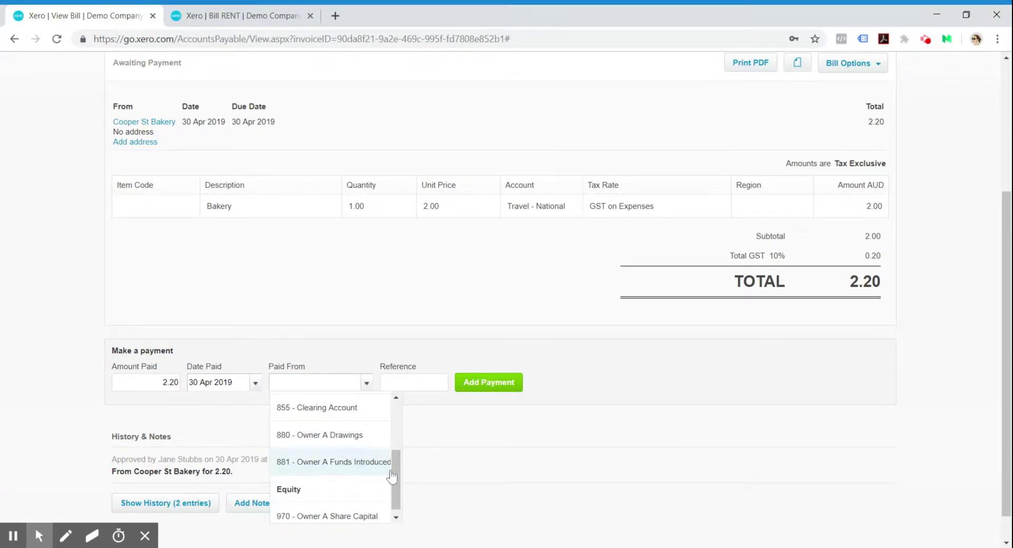
pyautogui.moveTo(393, 474); pyautogui.dragTo(396, 469)
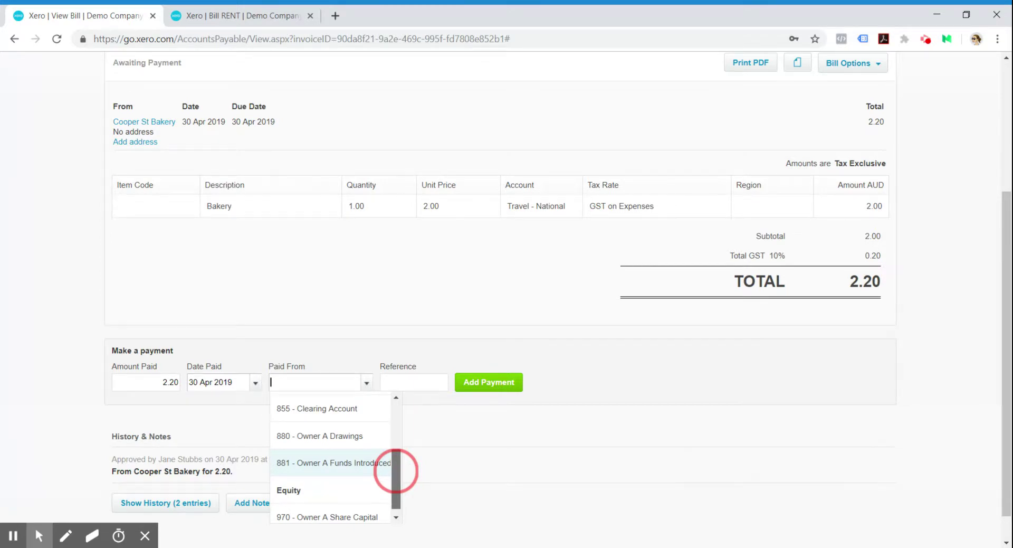
pyautogui.moveTo(396, 471); pyautogui.dragTo(396, 470)
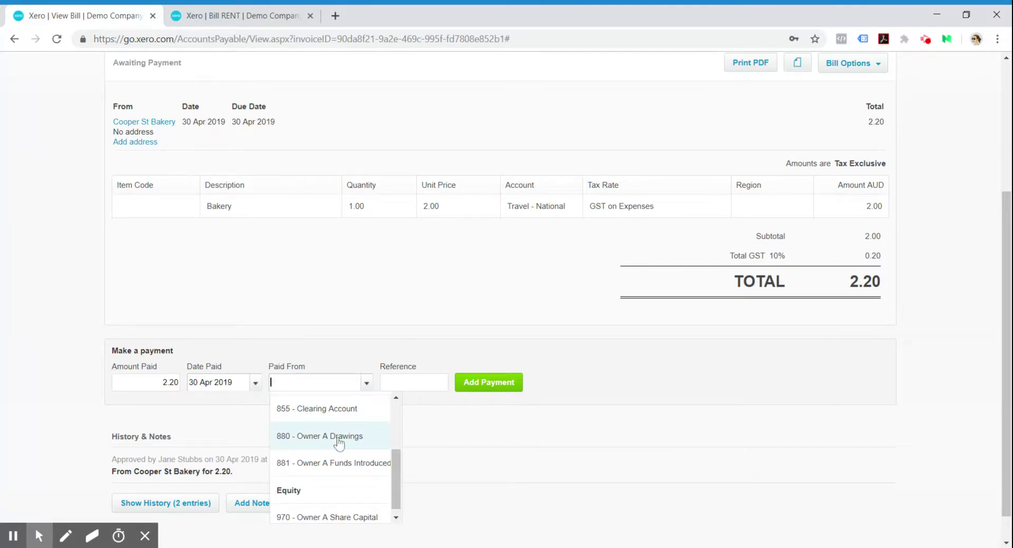
pyautogui.click(492, 432)
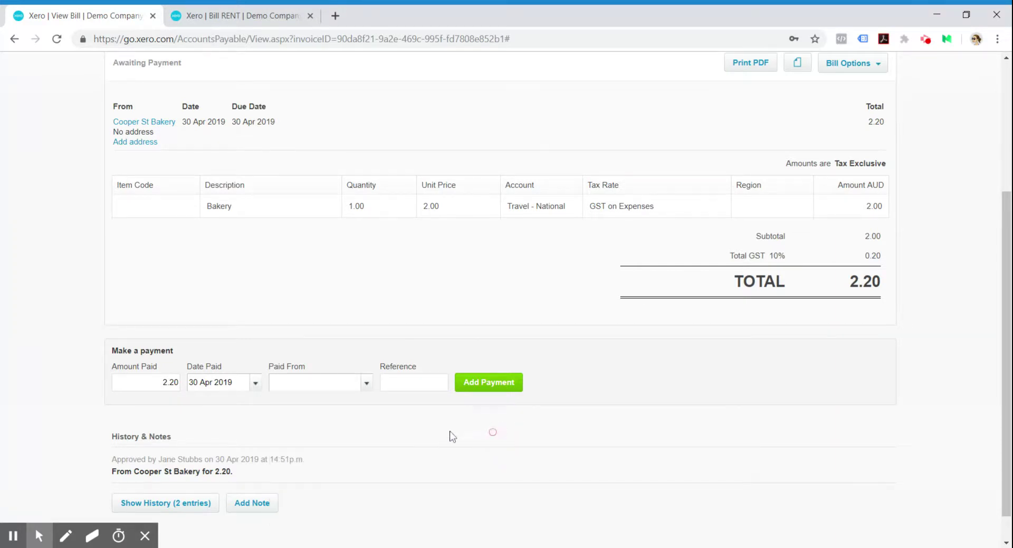
# Step: Choose 881 - Owner A Funds Introduced as the account paid from and record the bill's payment
pyautogui.click(367, 381)
pyautogui.click(346, 464)
pyautogui.click(479, 382)
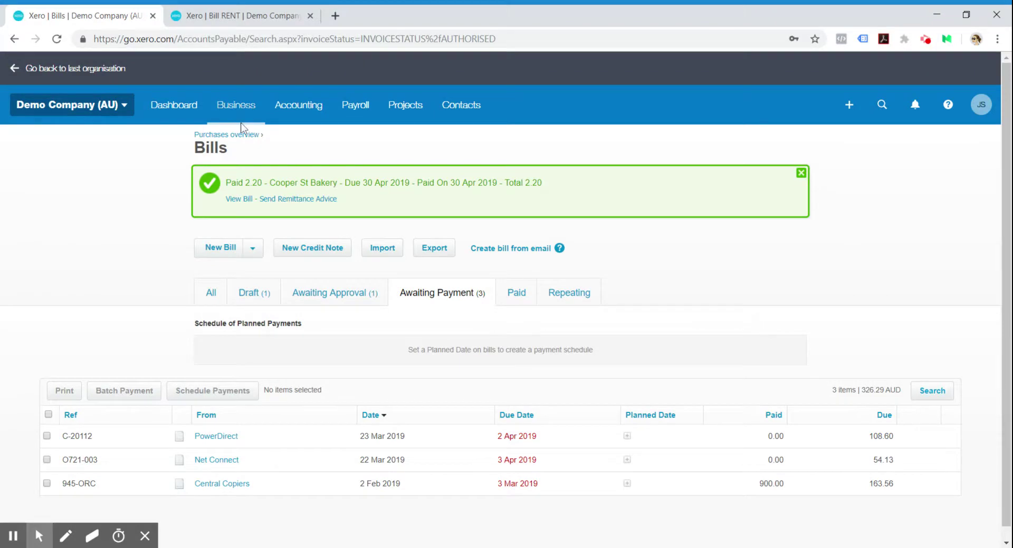
# Step: Open ABC Furniture's purchase order PO-0006 and check its option for marking as billed, cancelling without billing it
pyautogui.click(240, 120)
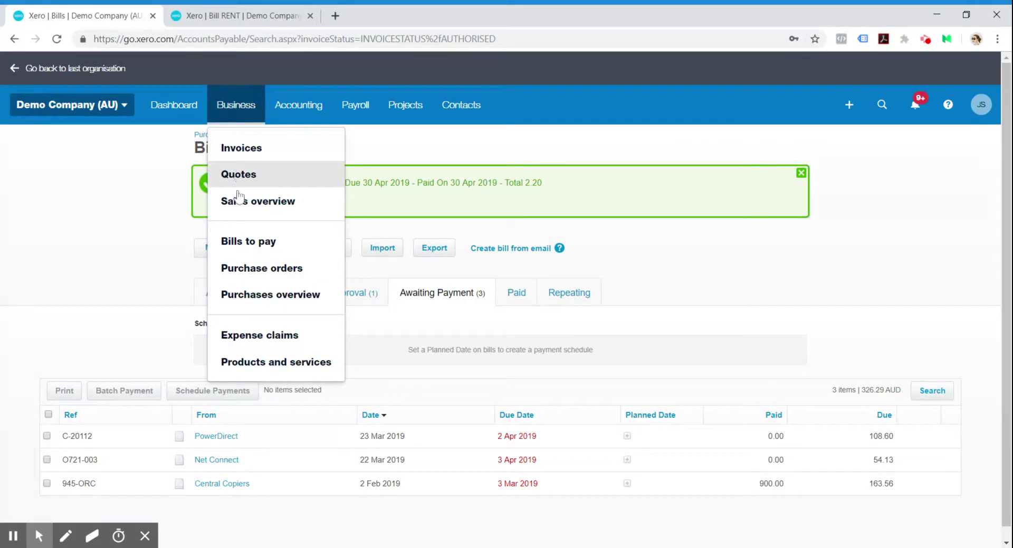
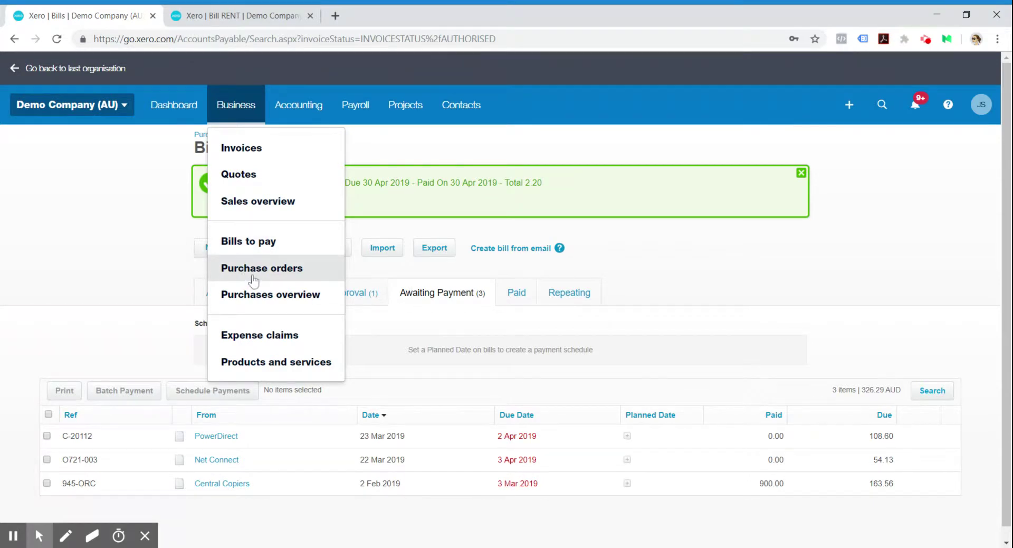
pyautogui.click(253, 275)
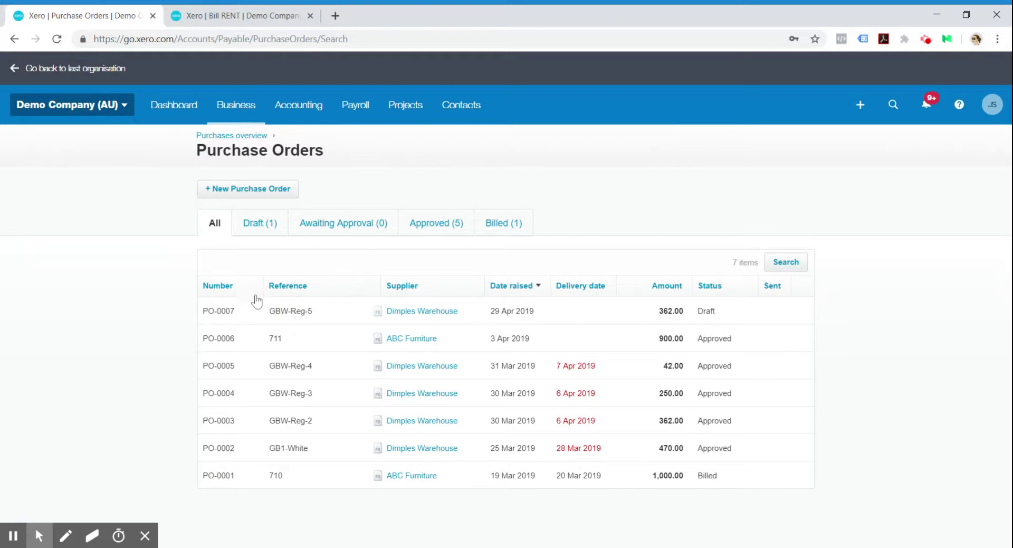
pyautogui.click(422, 343)
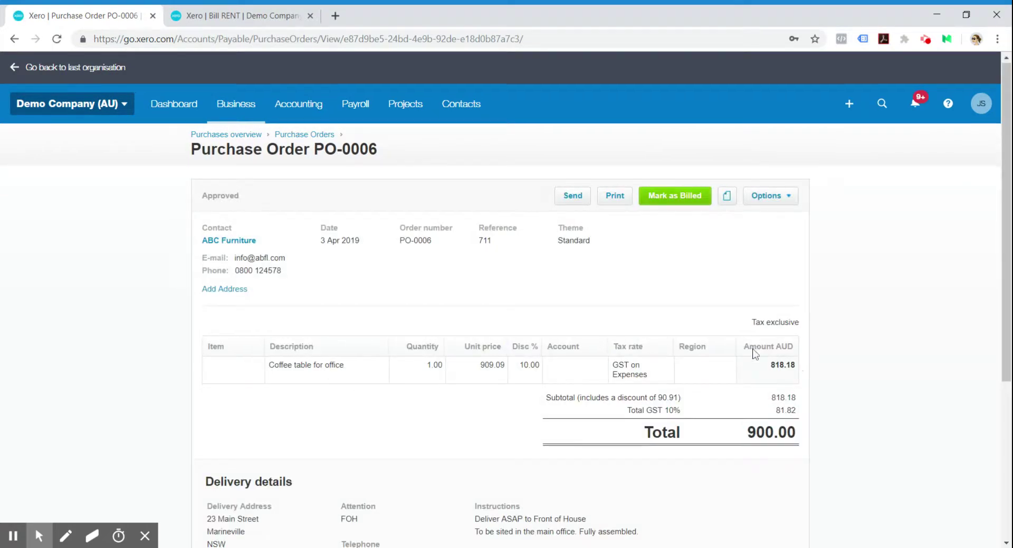
pyautogui.scroll(-3, 515, 363)
pyautogui.scroll(3, 709, 430)
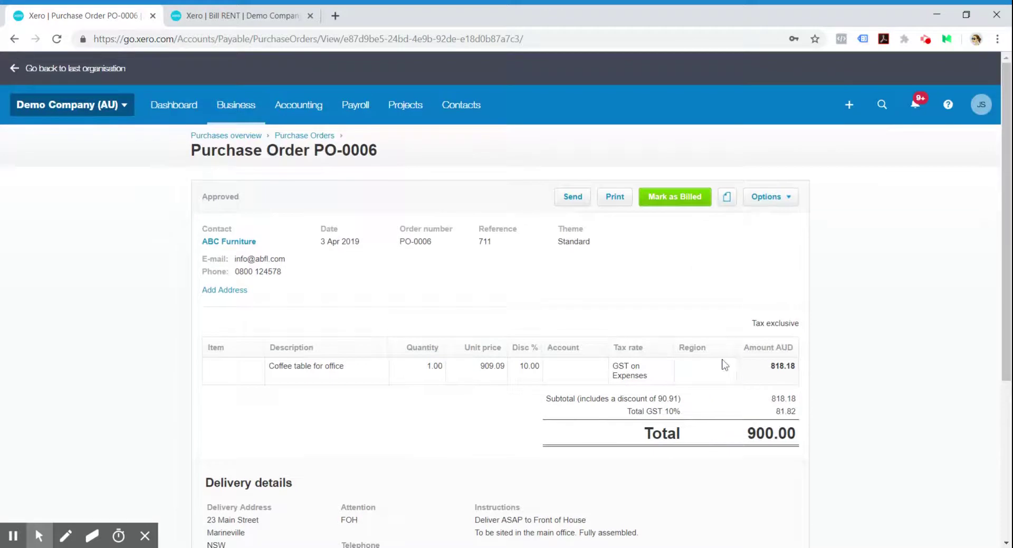
pyautogui.click(681, 200)
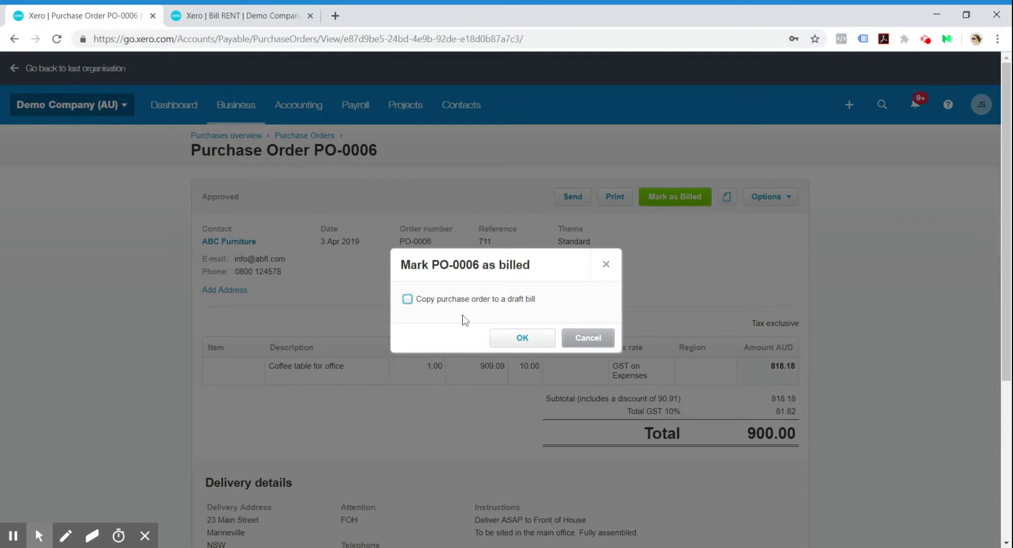
pyautogui.click(589, 340)
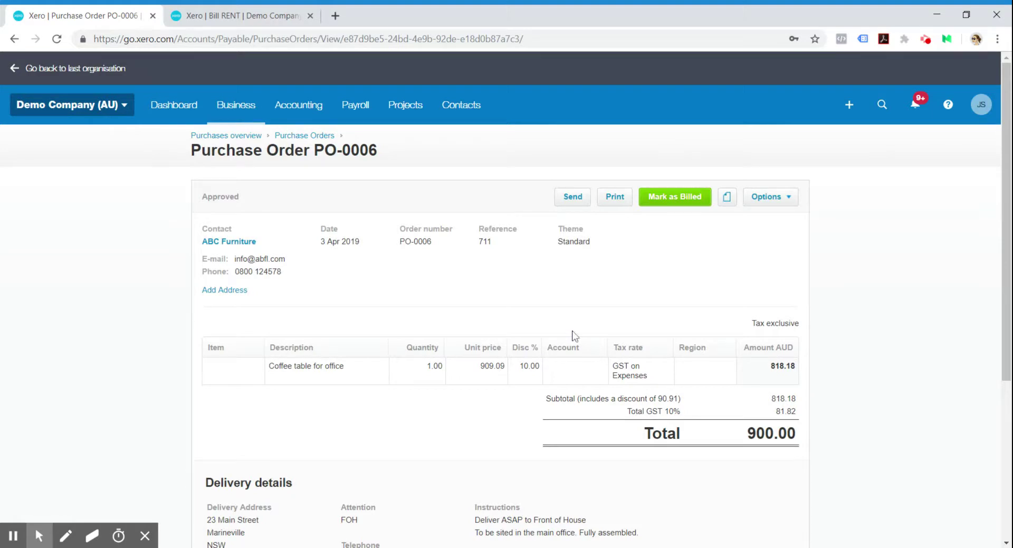
# Step: Open the Profit and Loss report and look through its preset date ranges without choosing another one
pyautogui.click(299, 116)
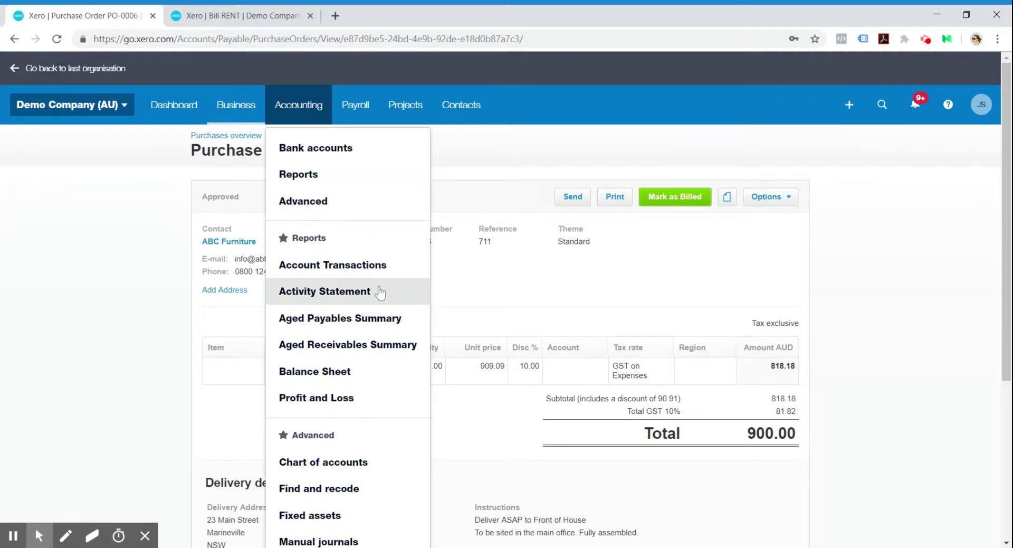
pyautogui.click(341, 402)
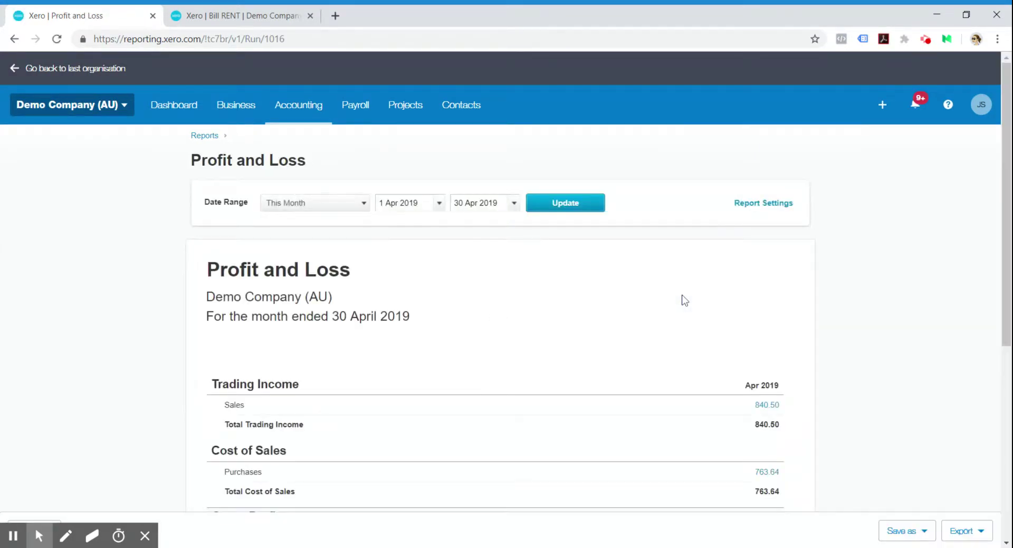
pyautogui.moveTo(1008, 210); pyautogui.dragTo(590, 129)
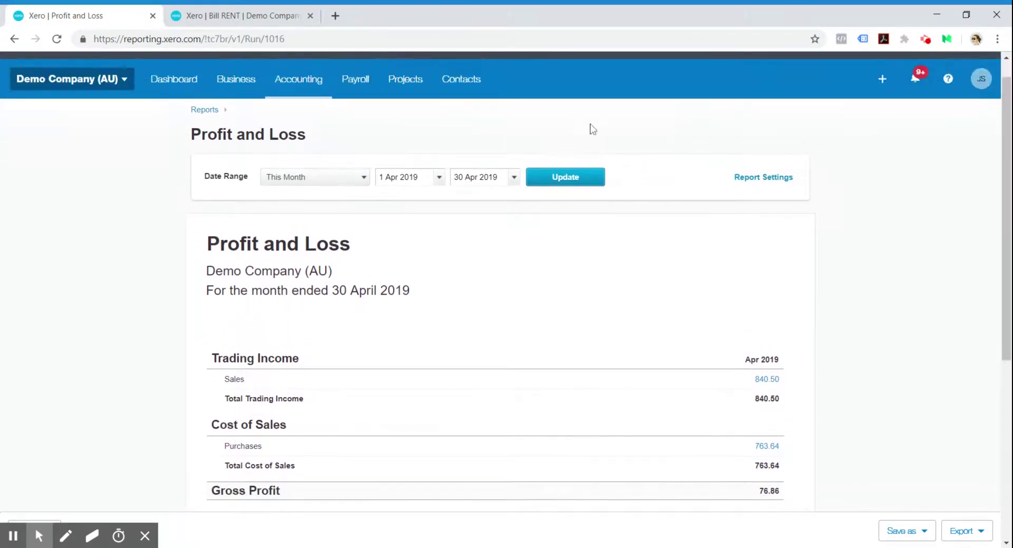
pyautogui.click(341, 186)
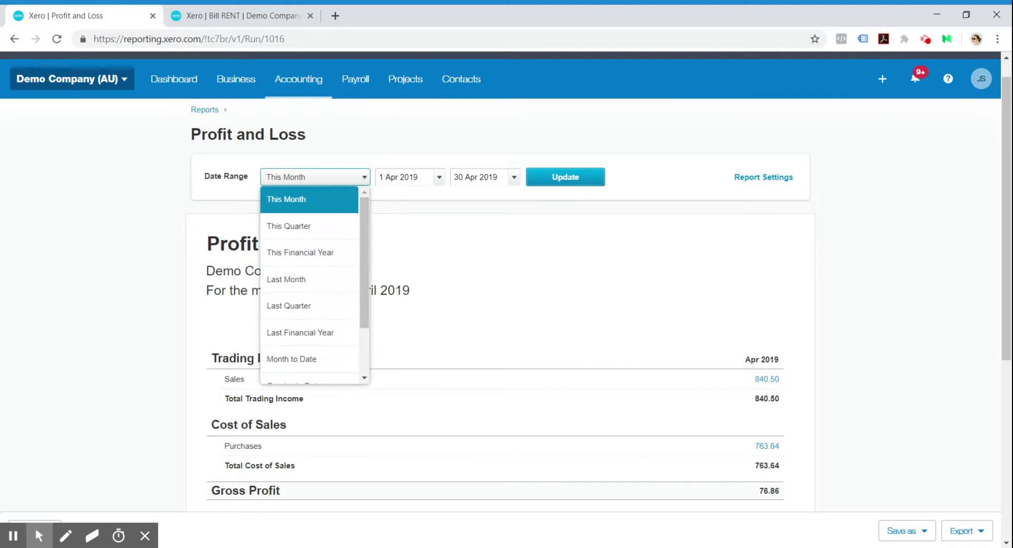
pyautogui.click(681, 179)
# Step: Review the April 2019 Profit and Loss report from trading income through operating expenses to net profit
pyautogui.moveTo(1006, 187); pyautogui.dragTo(1010, 340)
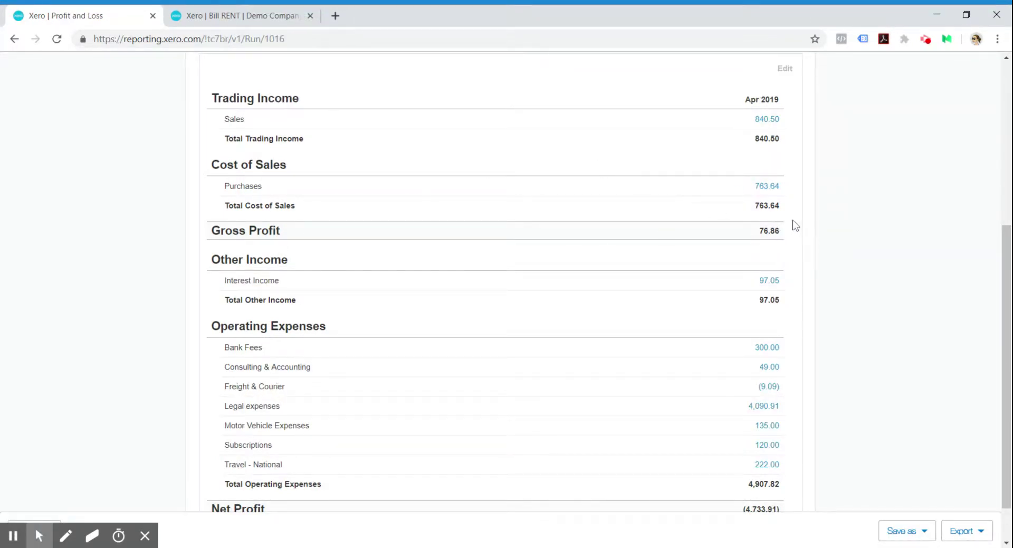
pyautogui.click(1005, 281)
pyautogui.moveTo(1006, 281); pyautogui.dragTo(1006, 297)
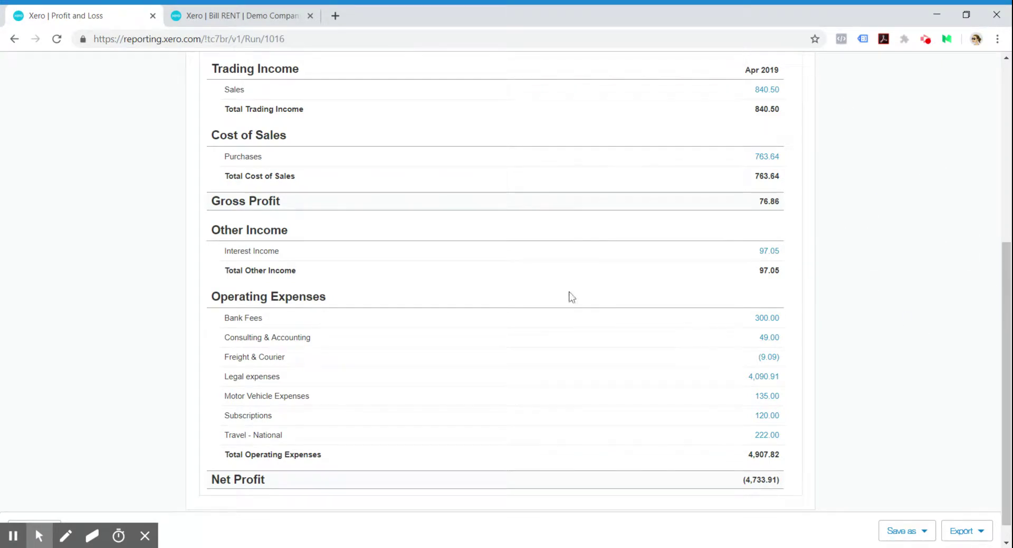
pyautogui.scroll(-1, 792, 433)
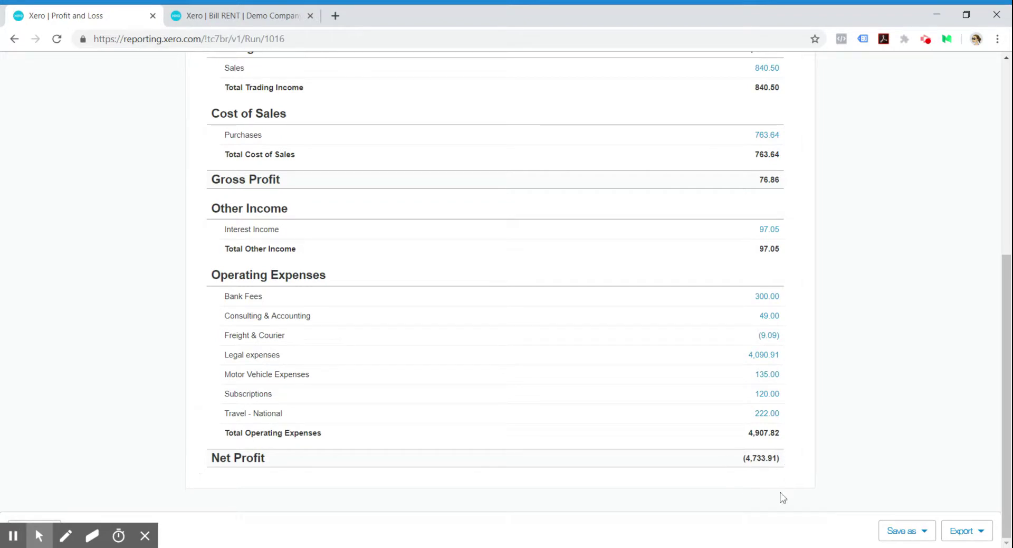
# Step: Set the Profit and Loss report's start date to 1 Mar 2019 and update the report
pyautogui.moveTo(1006, 419); pyautogui.dragTo(1000, 278)
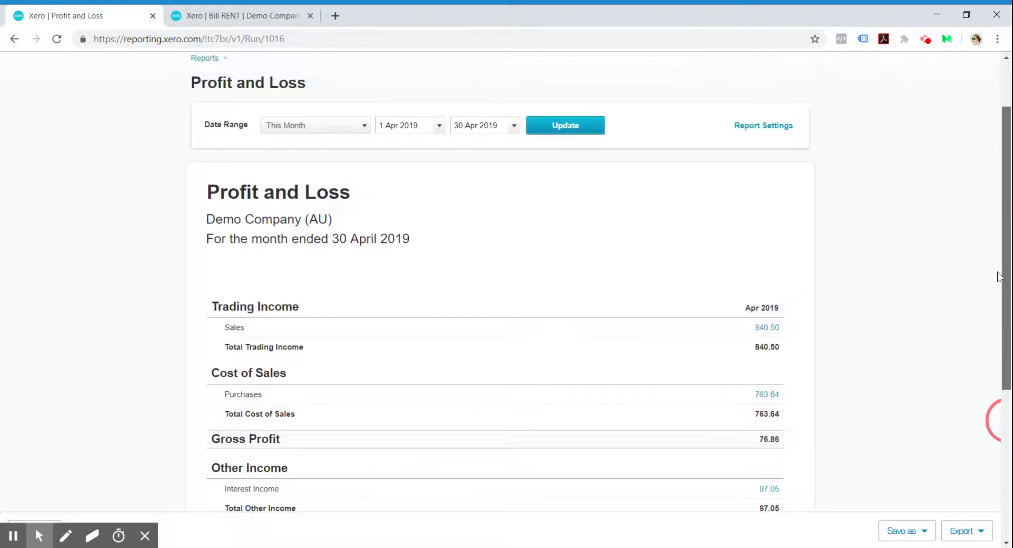
pyautogui.click(438, 123)
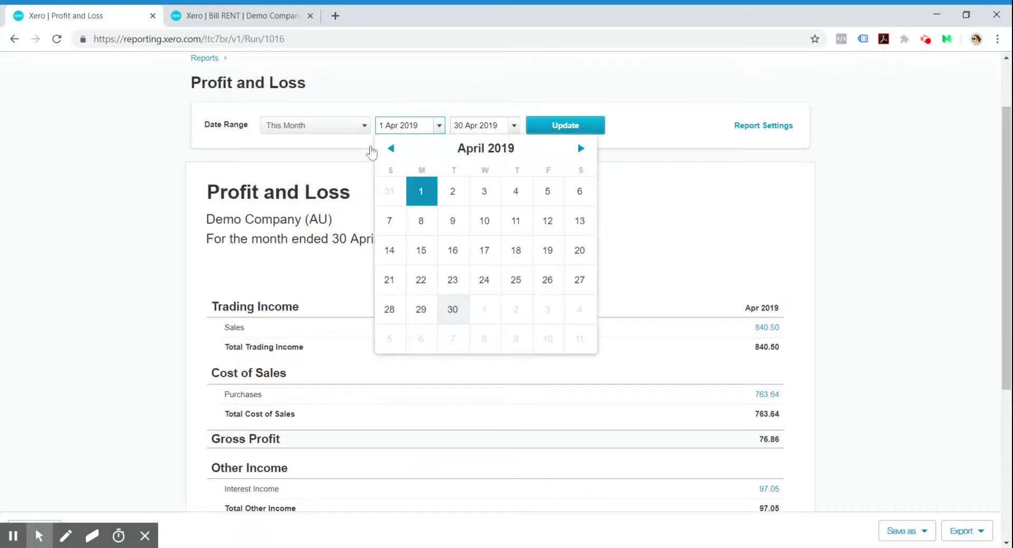
pyautogui.click(391, 148)
pyautogui.click(548, 194)
pyautogui.click(562, 129)
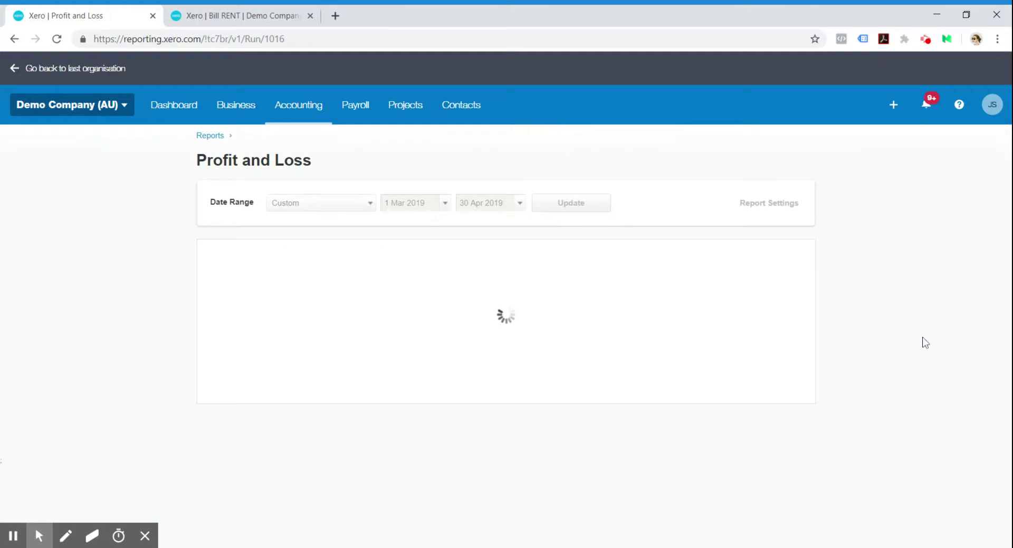
pyautogui.scroll(-10, 931, 349)
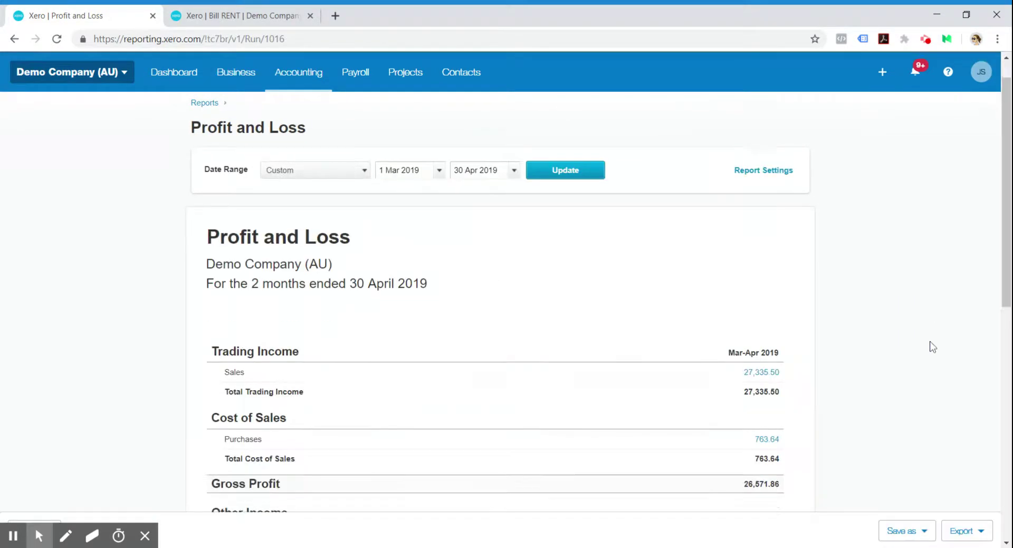
pyautogui.scroll(10, 927, 311)
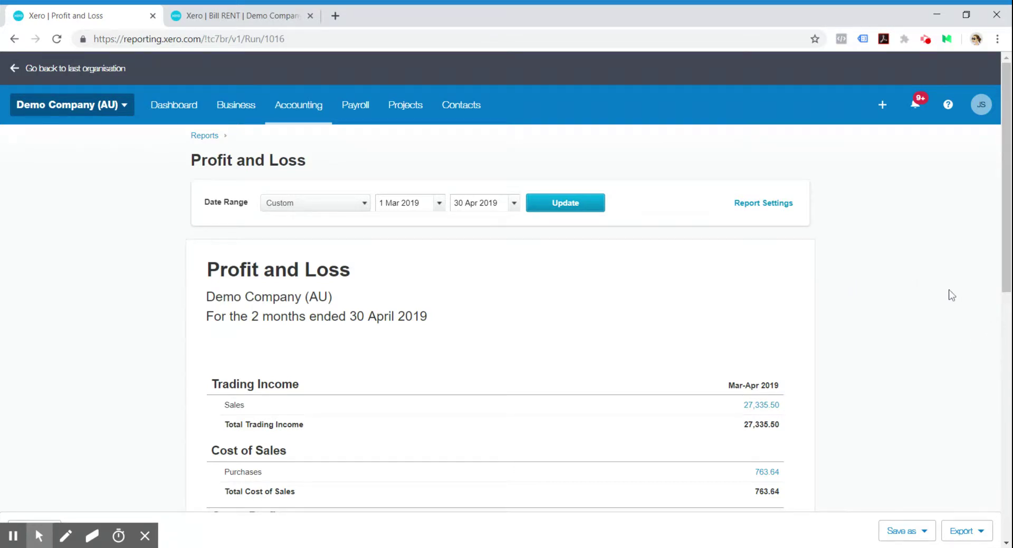
# Step: Open the Balance Sheet report from the list of accounting reports
pyautogui.click(293, 111)
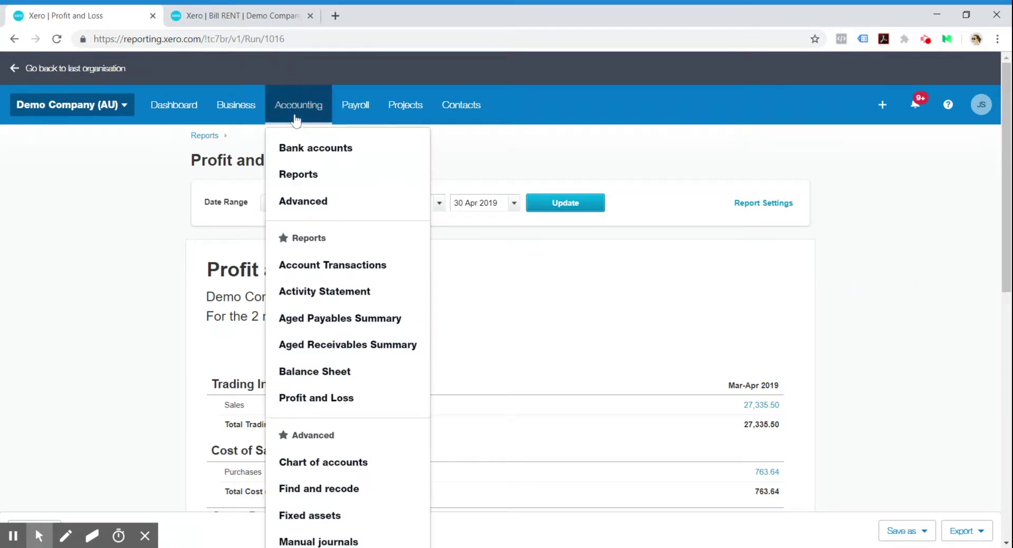
pyautogui.scroll(-1, 431, 269)
pyautogui.scroll(-1, 432, 269)
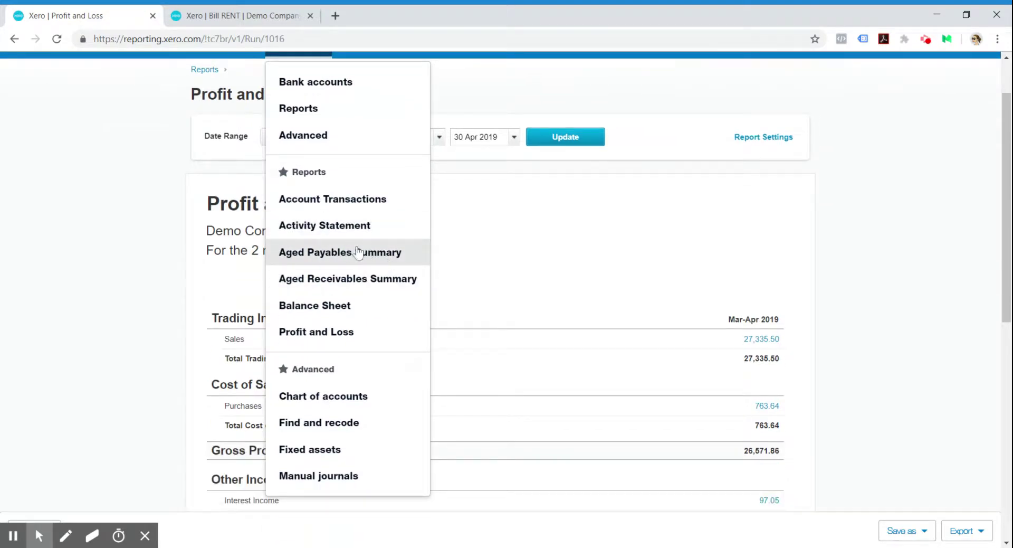
pyautogui.click(384, 306)
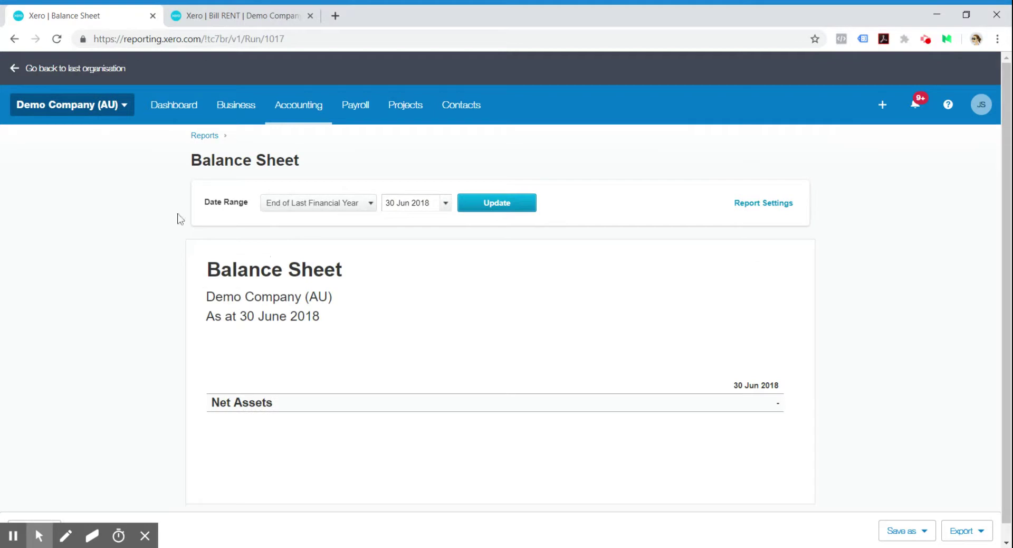
# Step: Set the Balance Sheet date to 1 May 2019 and update the report
pyautogui.scroll(-1, 445, 208)
pyautogui.click(446, 187)
pyautogui.click(587, 211)
pyautogui.click(587, 211)
pyautogui.click(588, 210)
pyautogui.click(588, 211)
pyautogui.click(588, 210)
pyautogui.click(587, 210)
pyautogui.click(587, 210)
pyautogui.click(587, 211)
pyautogui.click(587, 210)
pyautogui.click(588, 211)
pyautogui.click(587, 211)
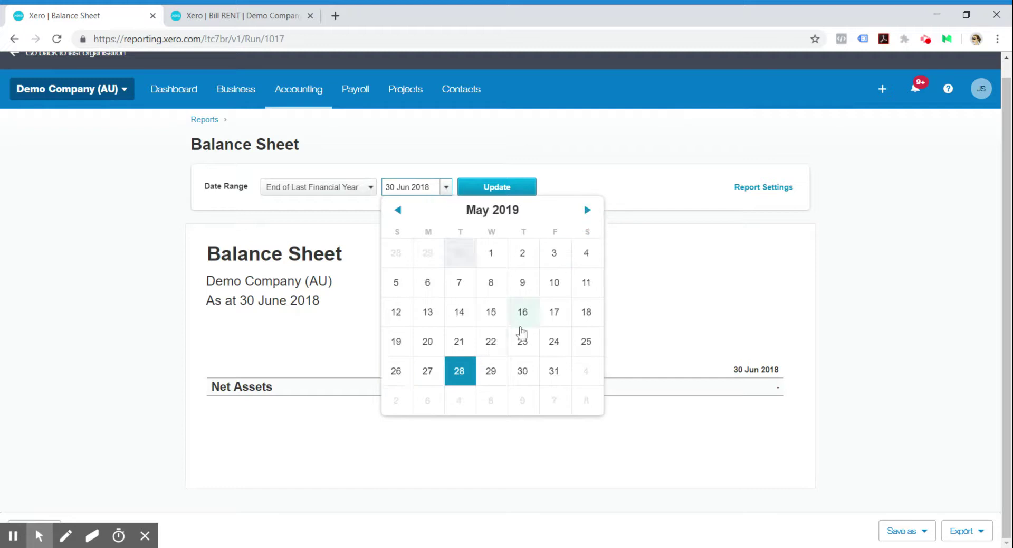
pyautogui.click(491, 252)
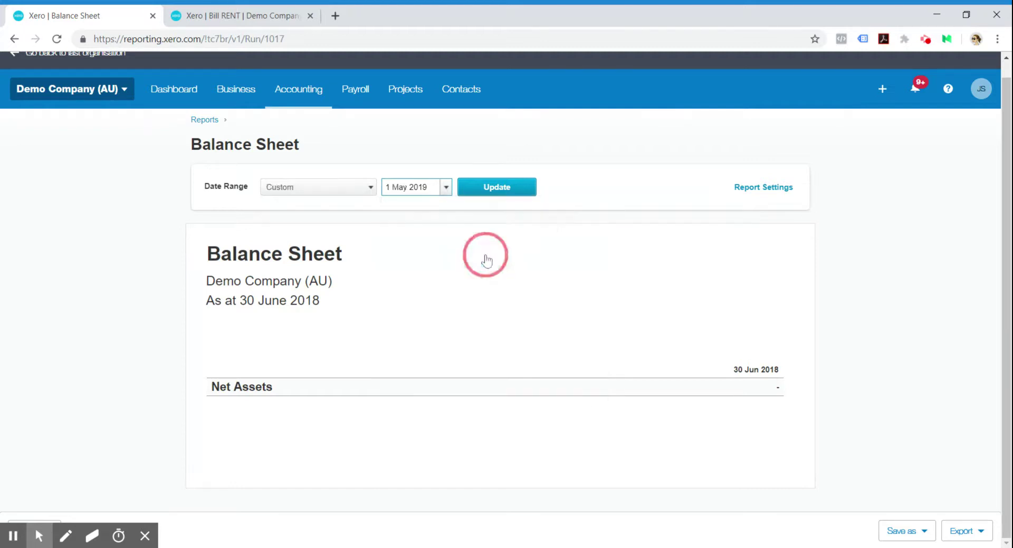
pyautogui.click(487, 188)
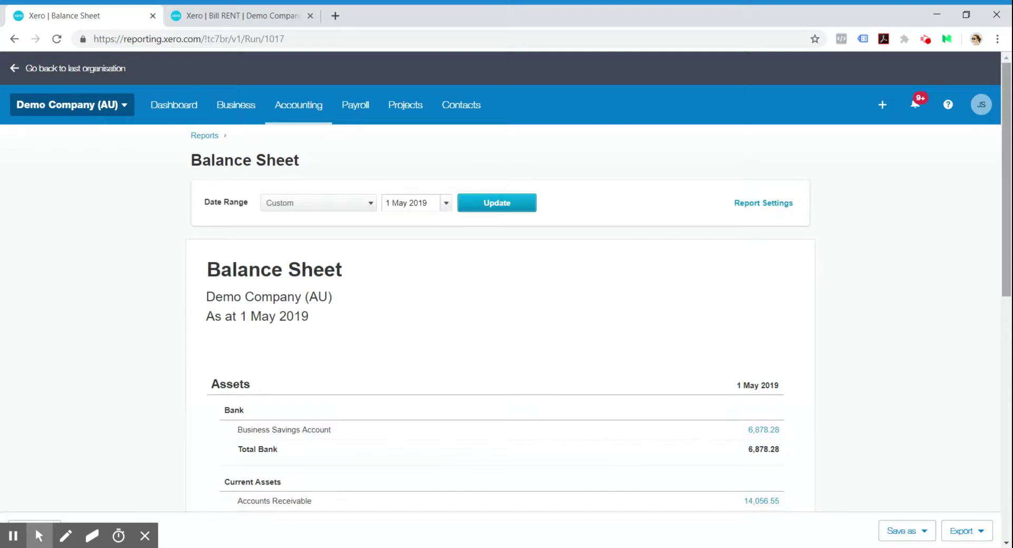
# Step: Review the Balance Sheet's assets, liabilities, net assets and equity sections
pyautogui.moveTo(1007, 200); pyautogui.dragTo(1009, 247)
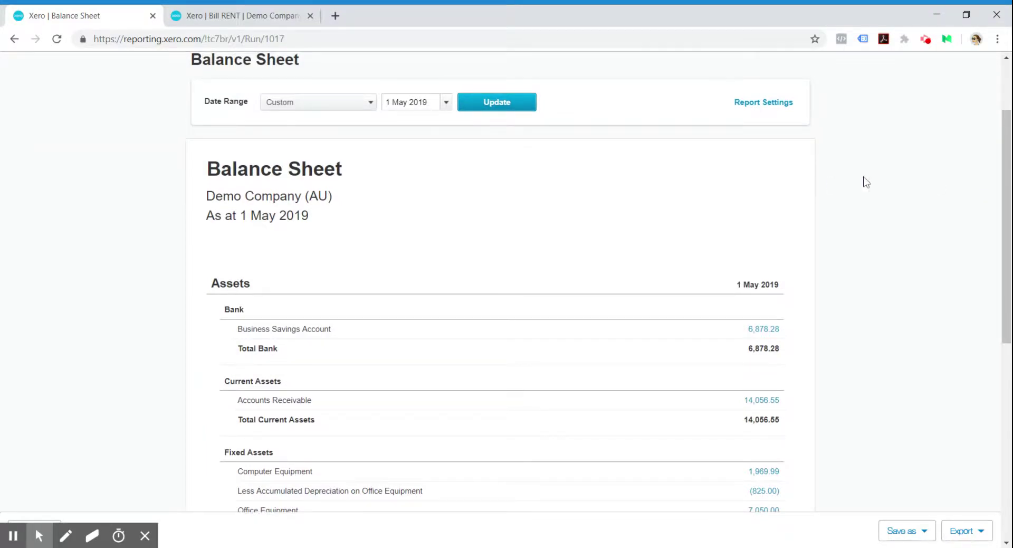
pyautogui.moveTo(1008, 173); pyautogui.dragTo(1008, 261)
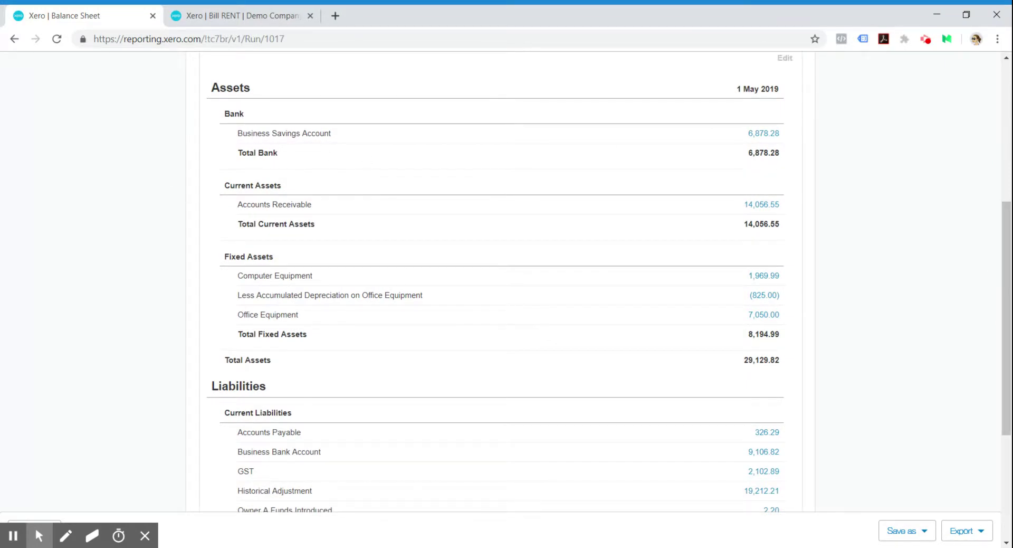
pyautogui.scroll(-3, 406, 295)
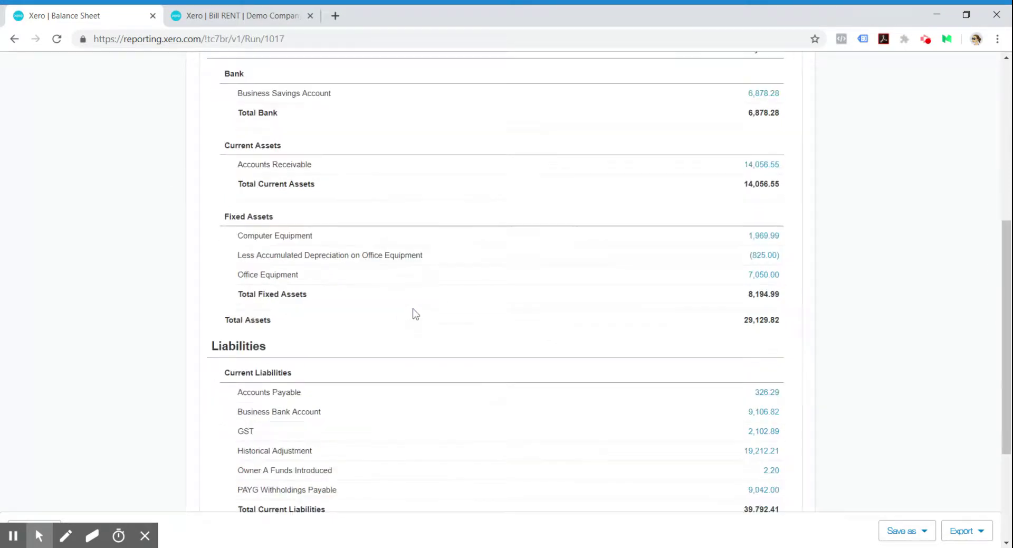
pyautogui.scroll(-2, 547, 409)
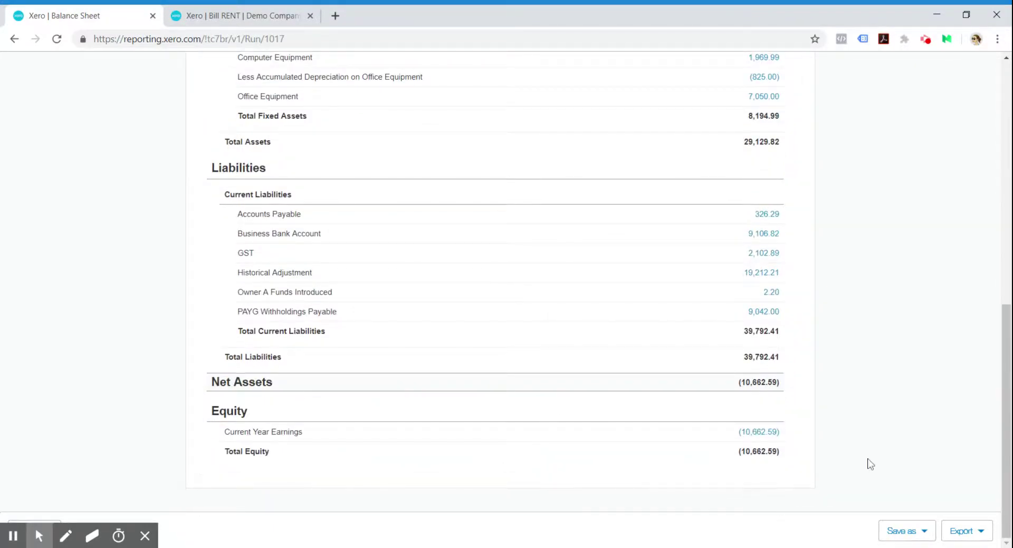
pyautogui.click(1007, 449)
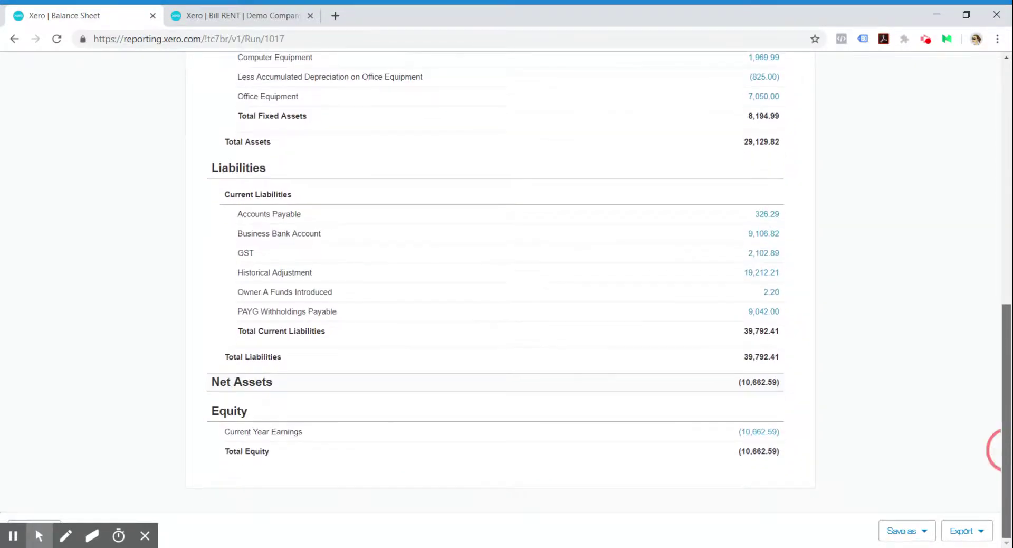
pyautogui.moveTo(1005, 453); pyautogui.dragTo(988, 205)
# Step: Open the Activity Statement report to reach the Business Activity Statement settings
pyautogui.click(300, 106)
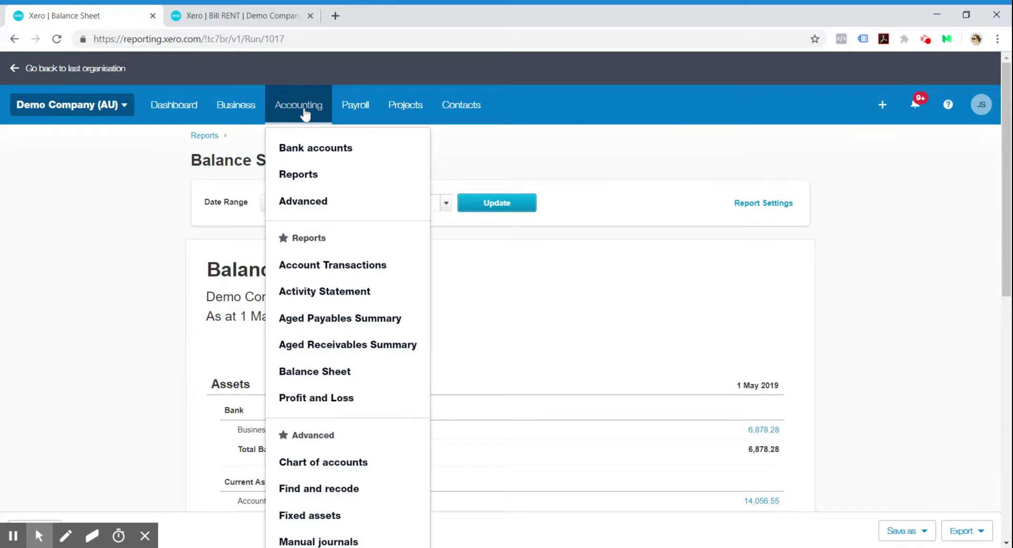
pyautogui.scroll(-1, 487, 337)
pyautogui.scroll(-1, 486, 338)
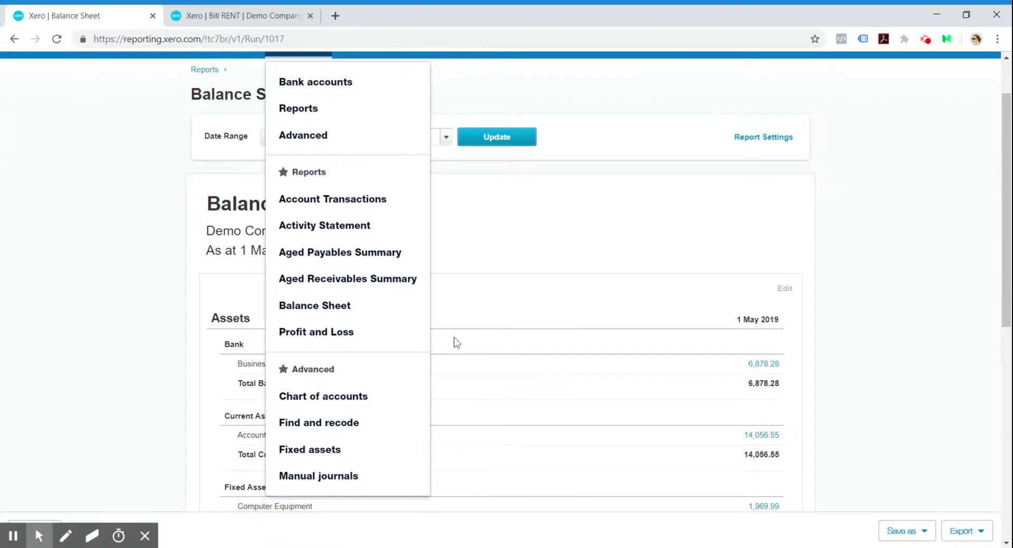
pyautogui.click(353, 231)
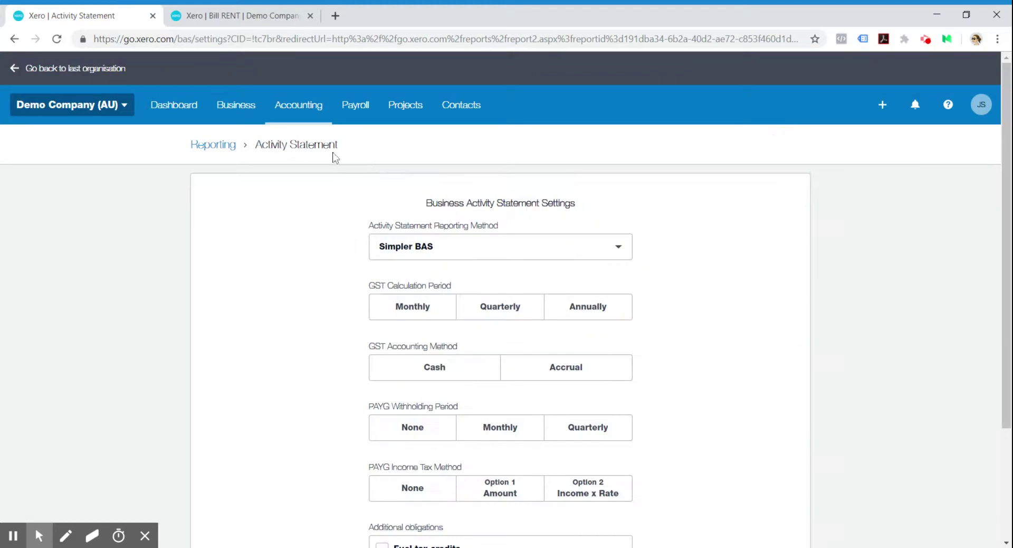
pyautogui.click(310, 111)
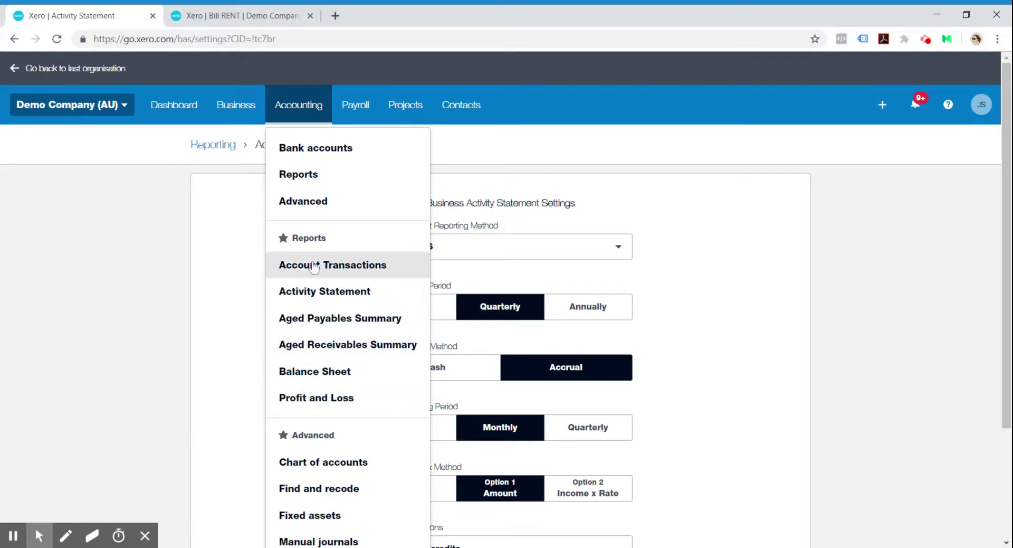
pyautogui.click(669, 294)
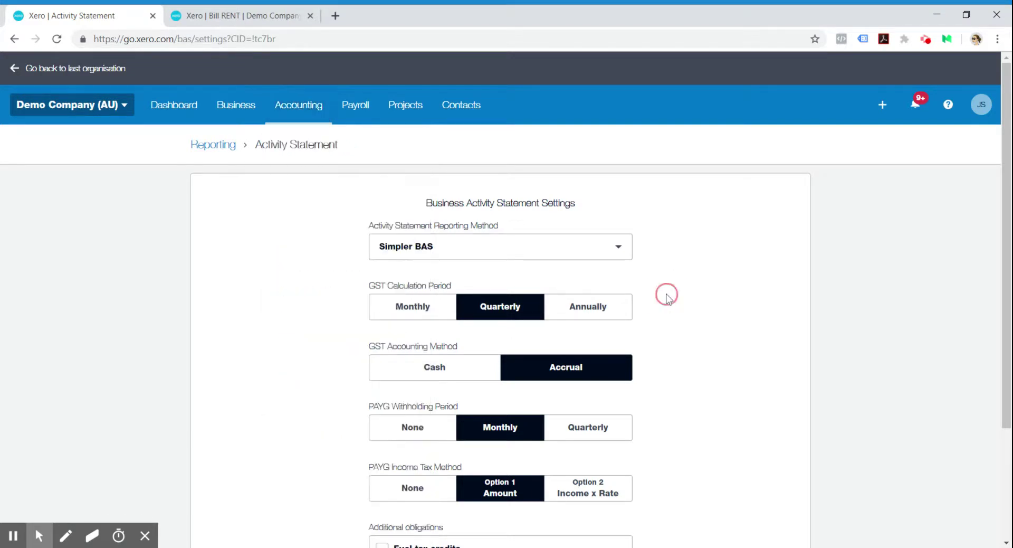
# Step: Set the GST accounting method to Cash in the Business Activity Statement settings
pyautogui.moveTo(1006, 180); pyautogui.dragTo(1010, 259)
pyautogui.scroll(1, 688, 169)
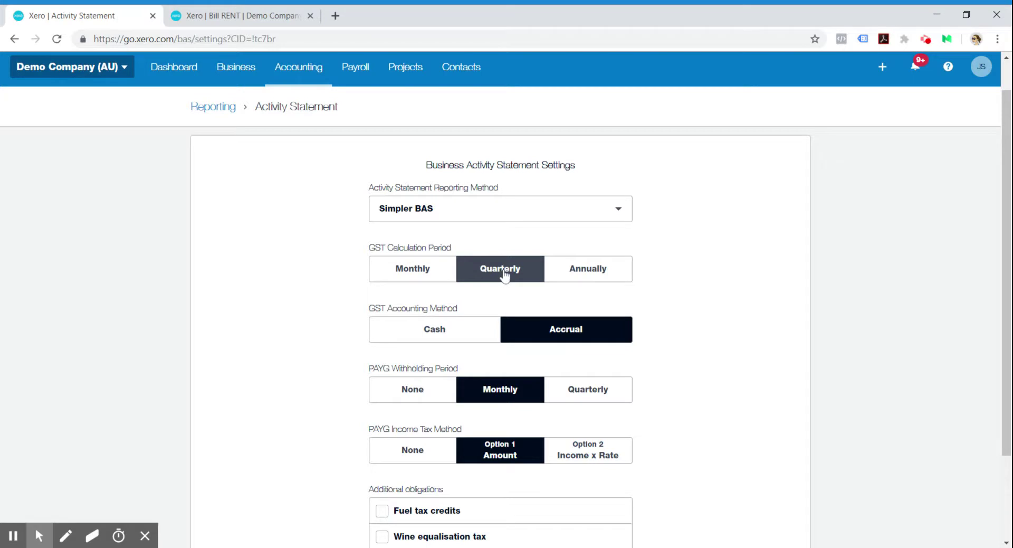
pyautogui.scroll(-1, 767, 281)
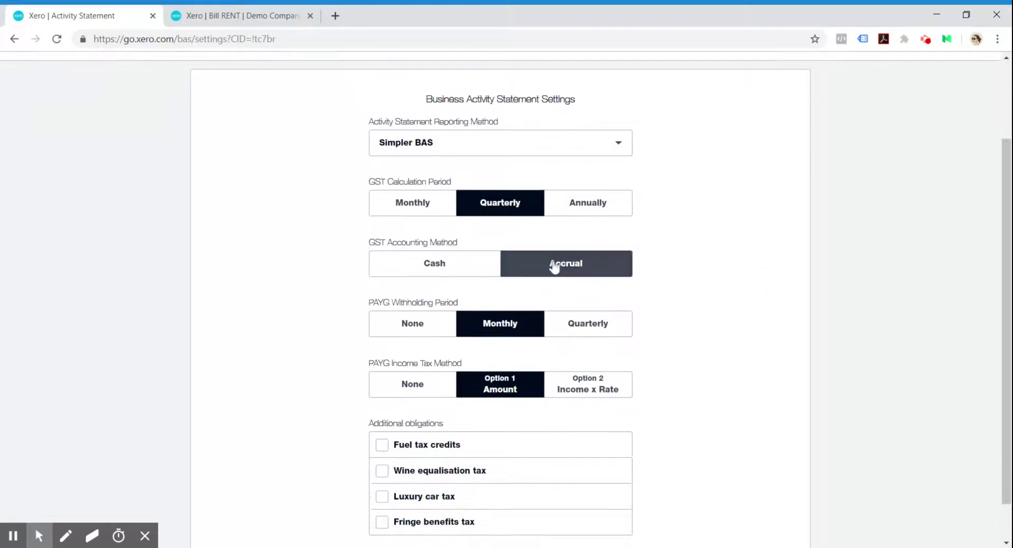
pyautogui.click(448, 269)
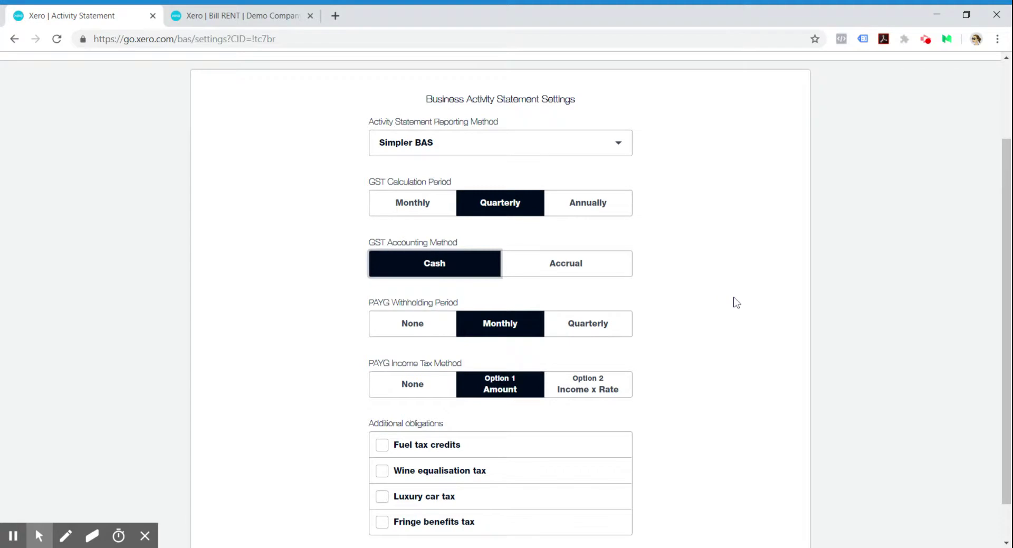
# Step: Set the PAYG withholding period to Quarterly and the PAYG income tax method to None
pyautogui.scroll(-1, 736, 303)
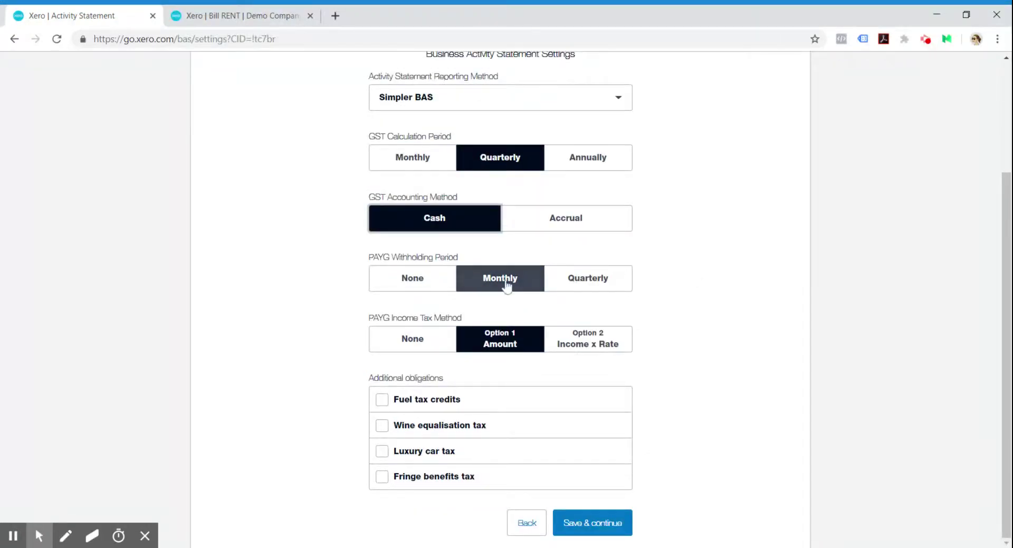
pyautogui.click(589, 293)
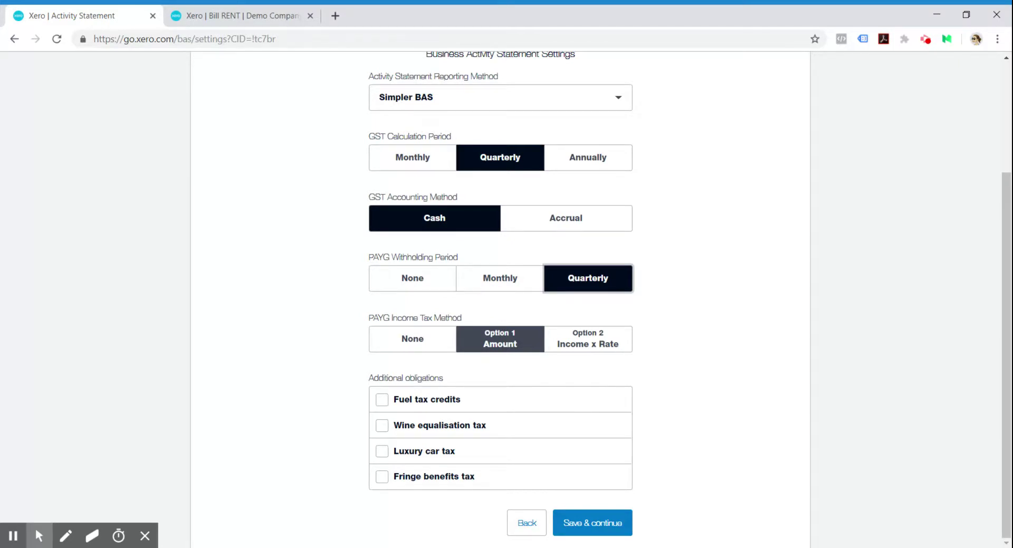
pyautogui.click(689, 357)
pyautogui.click(1007, 273)
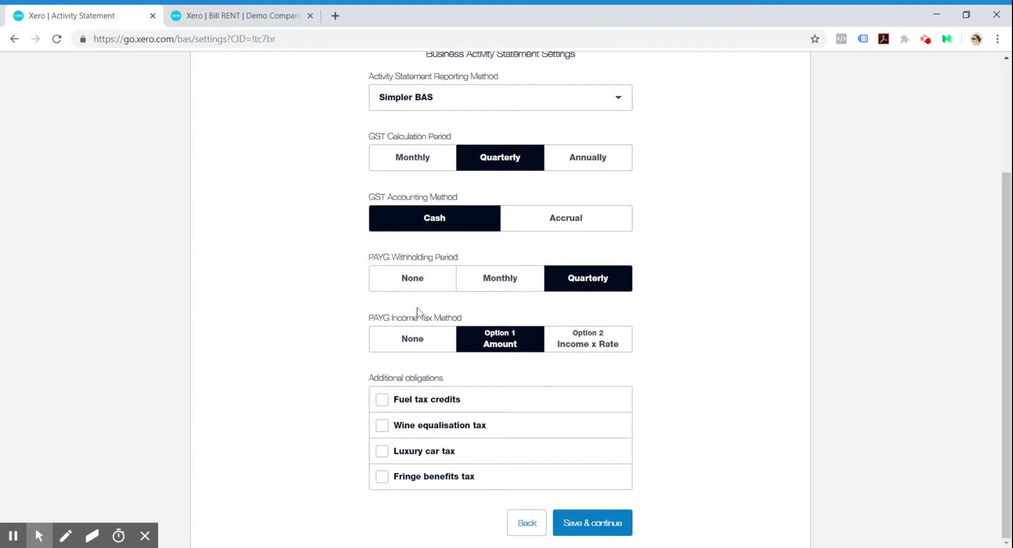
pyautogui.click(411, 347)
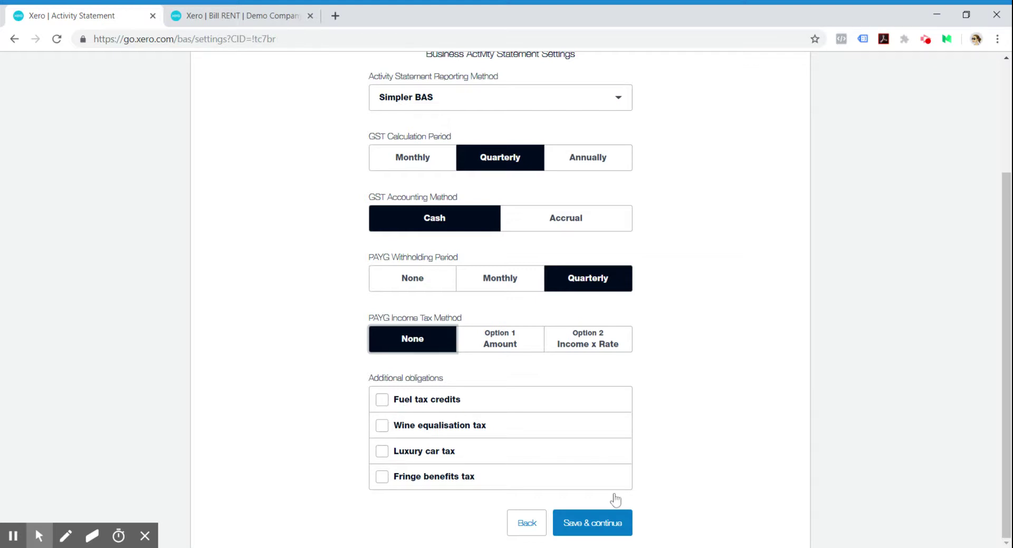
# Step: Save the Business Activity Statement settings and open the activity statement for the March 2019 reporting period
pyautogui.click(606, 525)
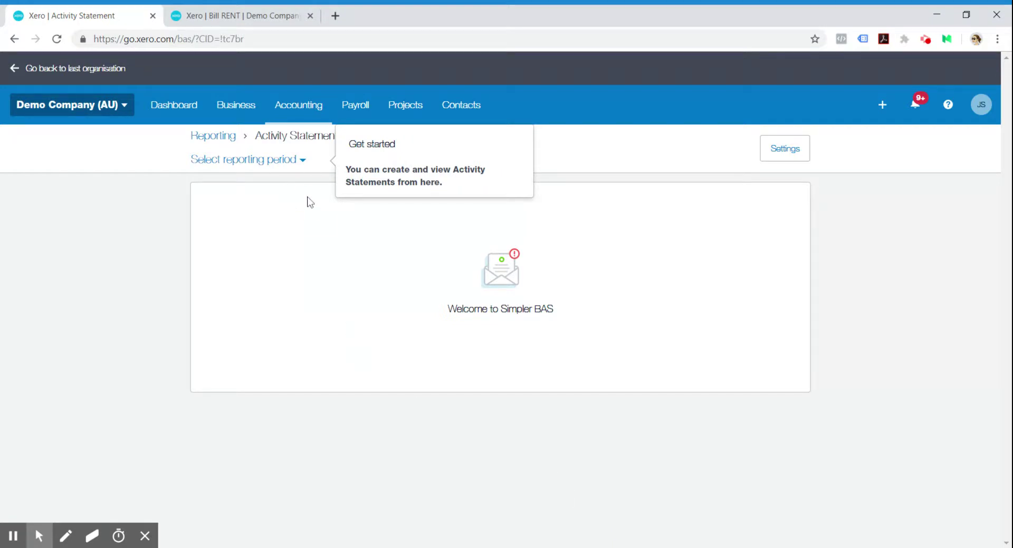
pyautogui.click(303, 161)
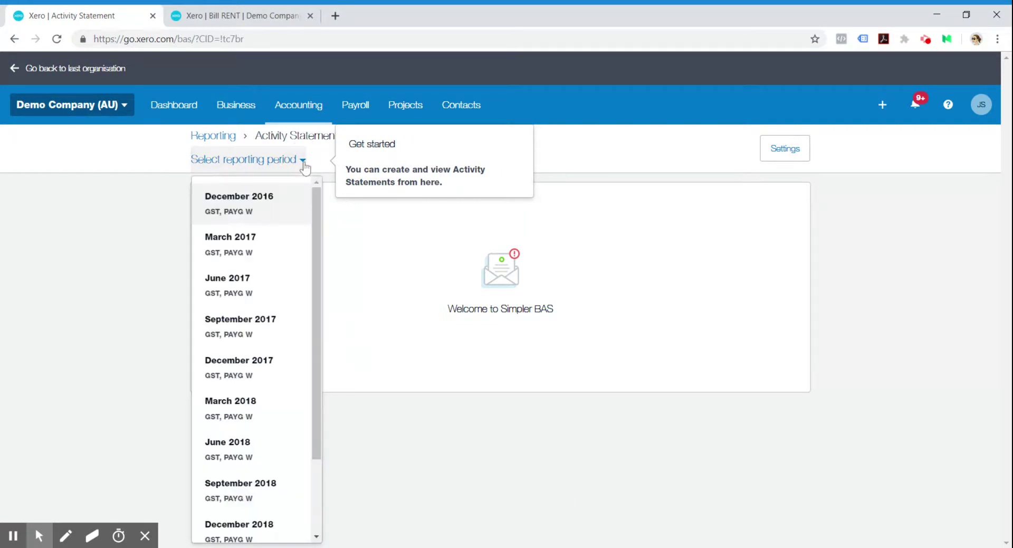
pyautogui.scroll(-2, 280, 306)
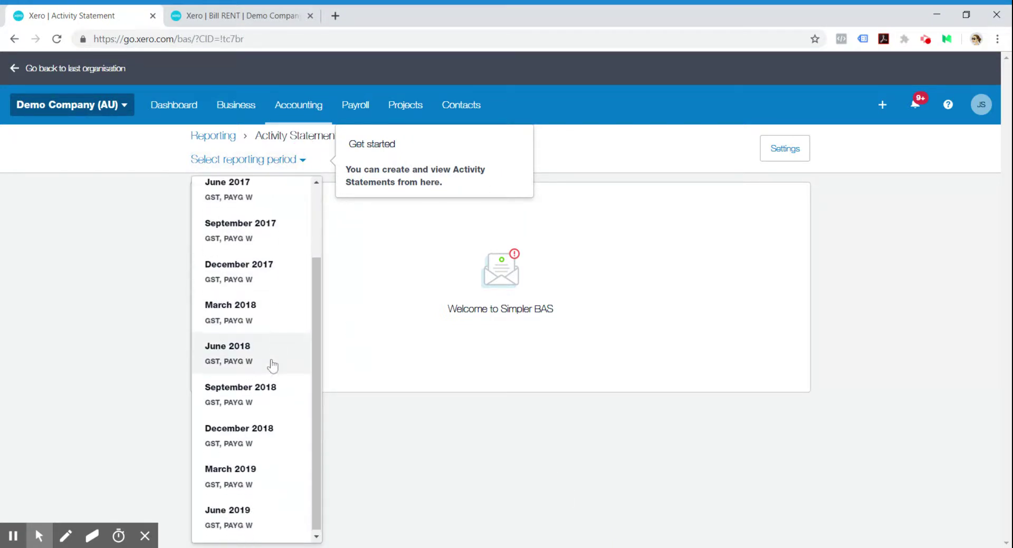
pyautogui.click(260, 474)
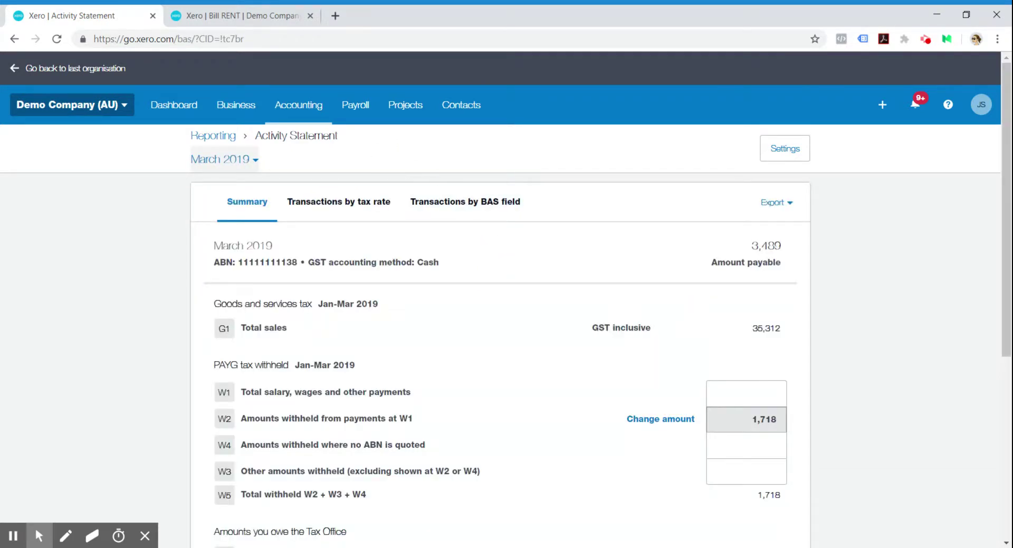
# Step: Review the March 2019 statement's GST, PAYG tax withheld and Tax Office amounts, checking the W1 total salary and wages field
pyautogui.moveTo(1009, 232)
pyautogui.mouseDown()
pyautogui.moveTo(1010, 259)
pyautogui.moveTo(1010, 233)
pyautogui.mouseUp()
pyautogui.moveTo(1009, 200); pyautogui.dragTo(1009, 345)
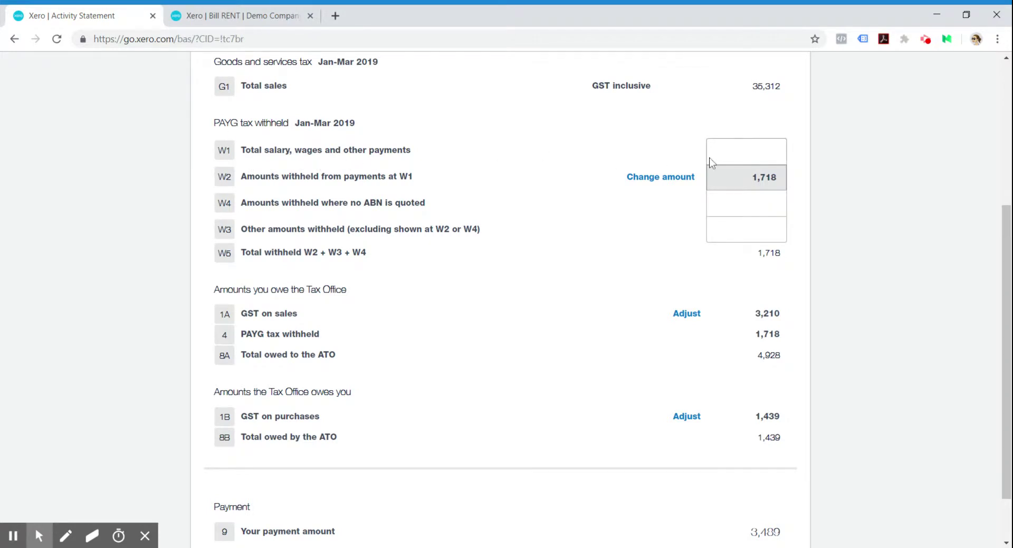
pyautogui.click(765, 145)
pyautogui.moveTo(1009, 323)
pyautogui.mouseDown()
pyautogui.moveTo(1010, 364)
pyautogui.moveTo(1009, 312)
pyautogui.moveTo(1008, 376)
pyautogui.moveTo(1008, 307)
pyautogui.mouseUp()
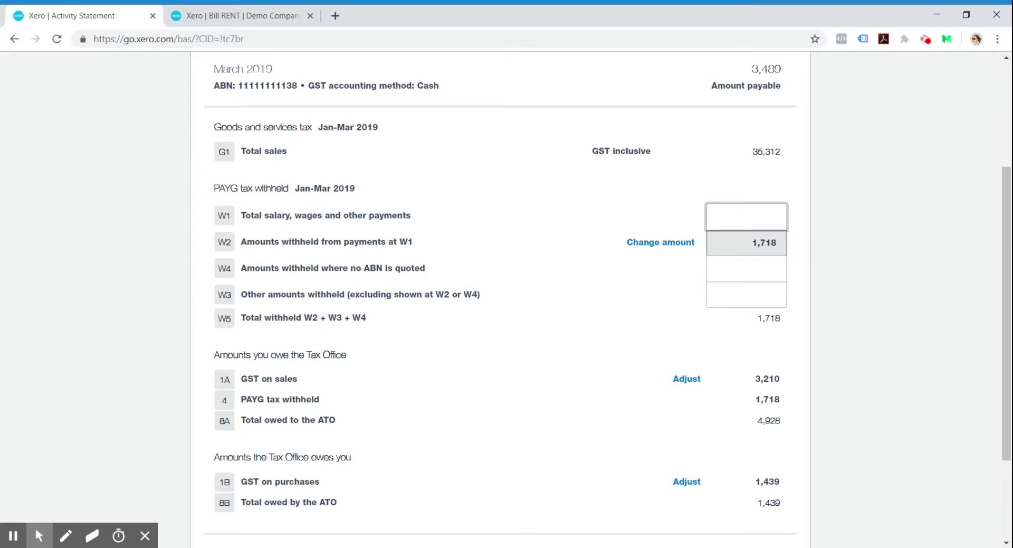
pyautogui.scroll(-3, 854, 347)
pyautogui.scroll(5, 856, 352)
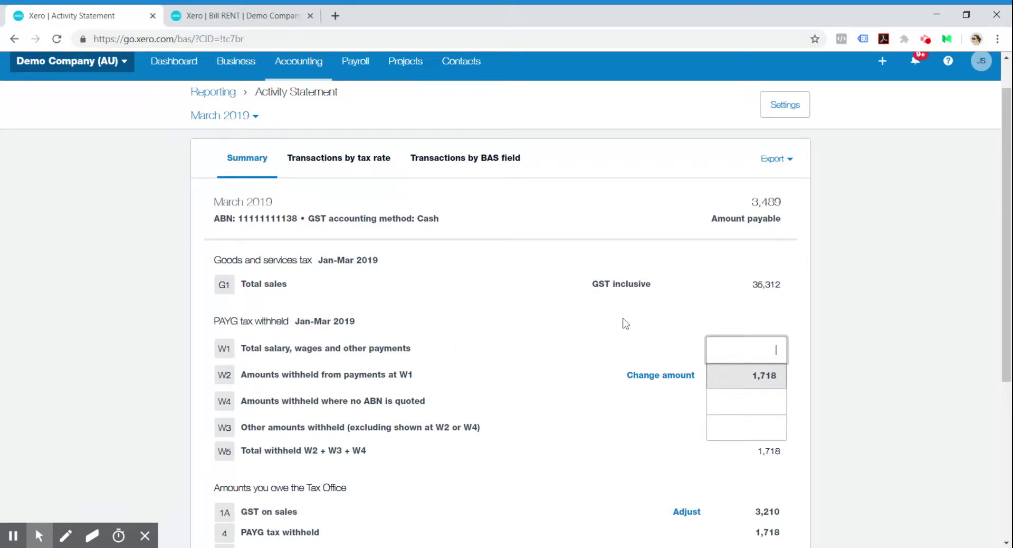
# Step: Open the organisation settings in a separate browser tab, close the old bill tab, and go to the Payroll settings
pyautogui.click(134, 112)
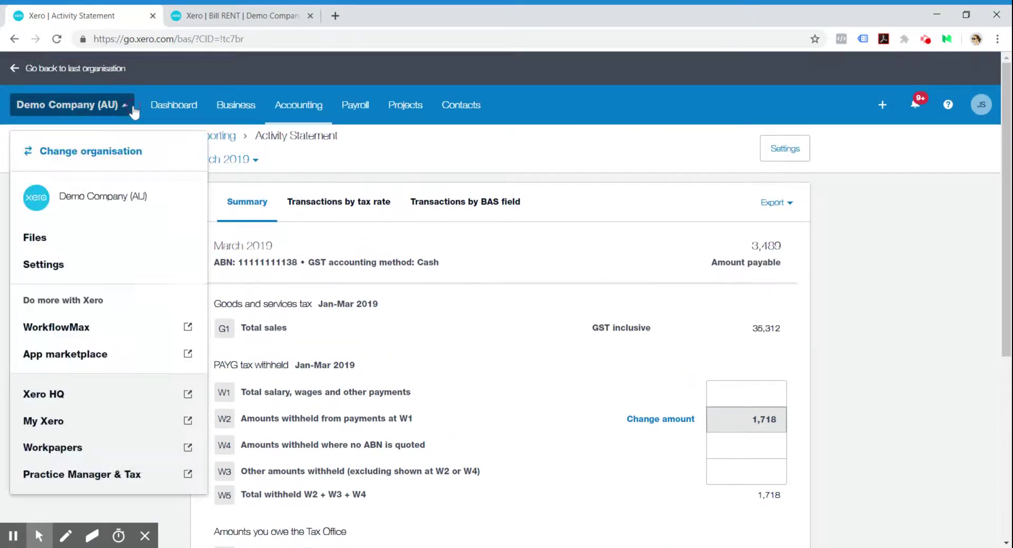
pyautogui.click(77, 274)
pyautogui.click(388, 17)
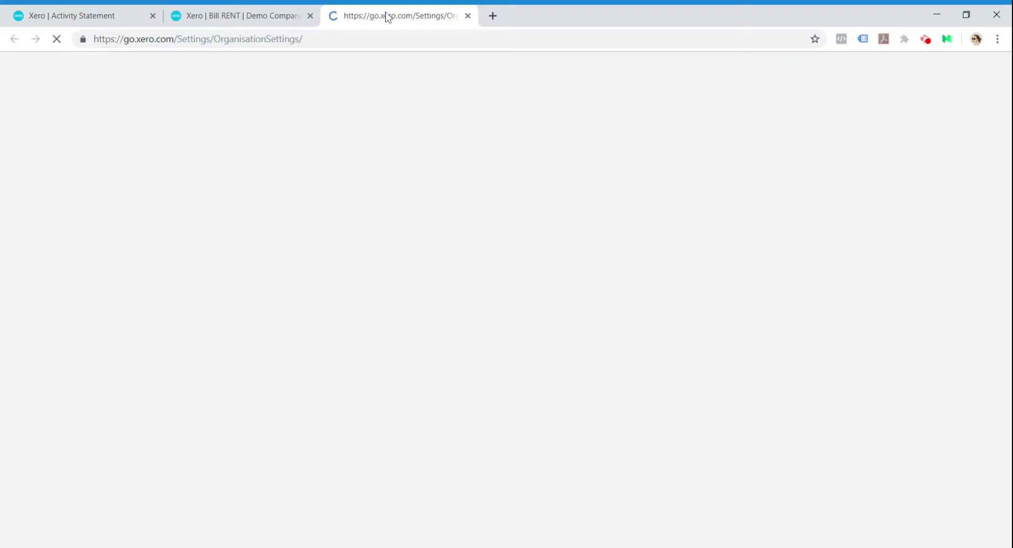
pyautogui.click(311, 16)
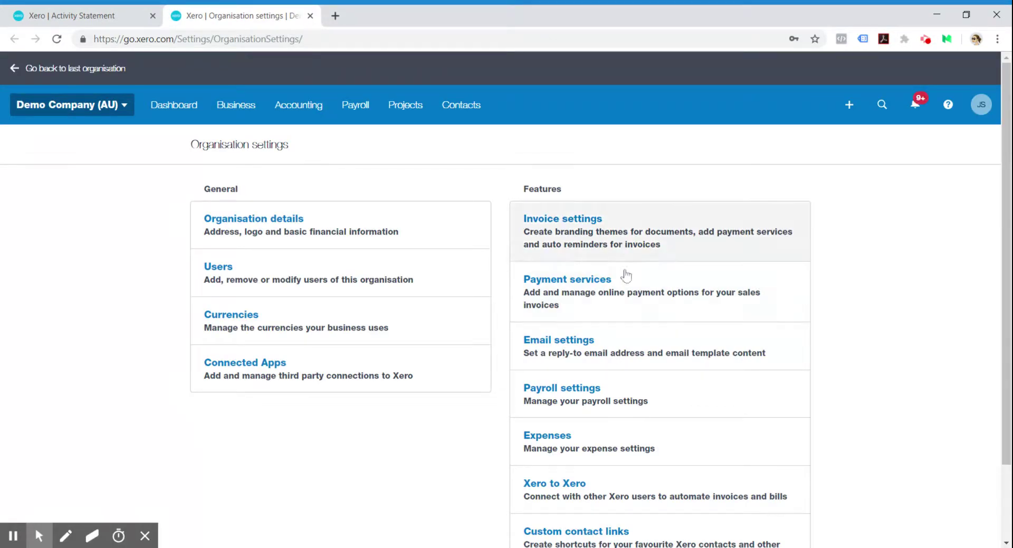
pyautogui.click(641, 391)
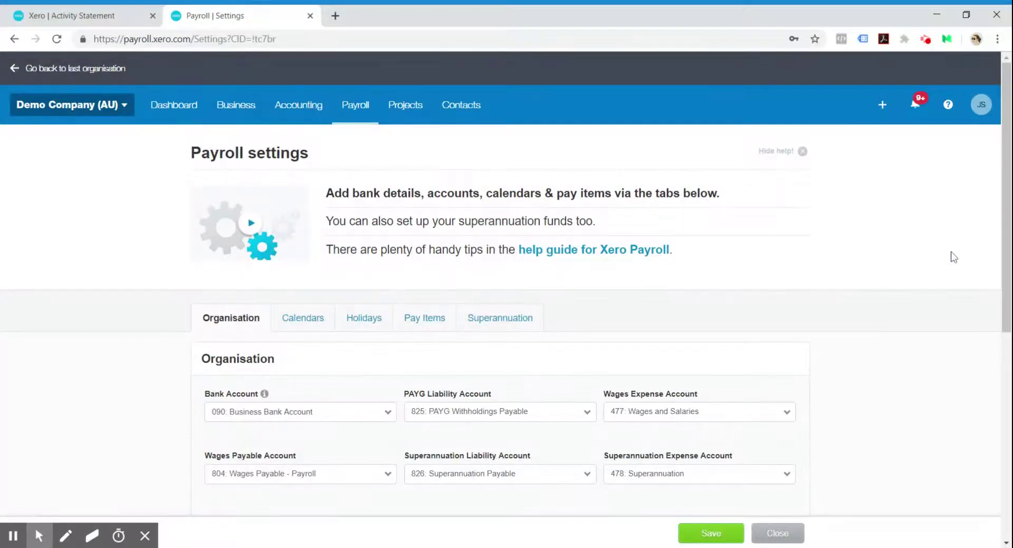
# Step: Make the Ordinary Hours earnings pay item reportable as W1 on the Activity Statement and save it
pyautogui.moveTo(1010, 249); pyautogui.dragTo(1010, 353)
pyautogui.click(418, 132)
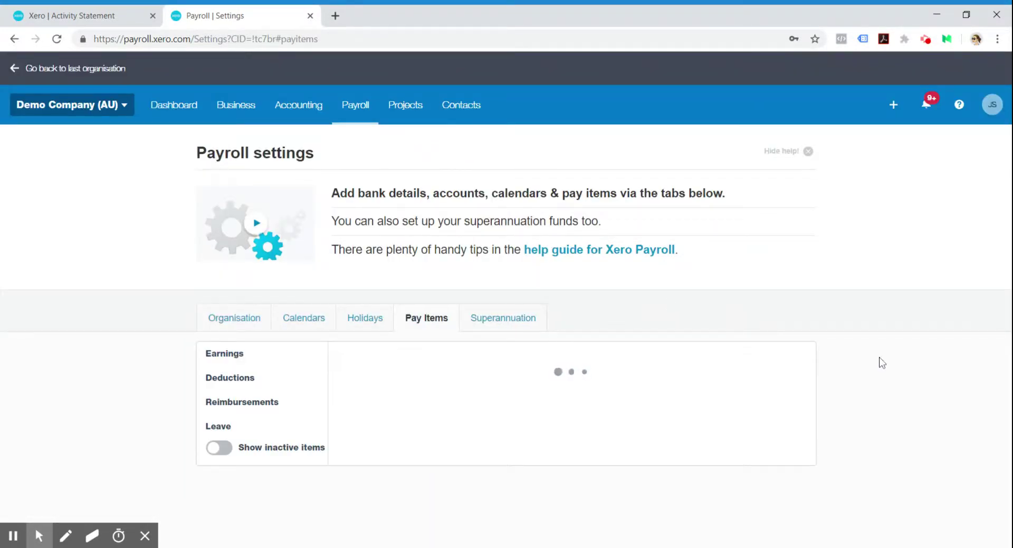
pyautogui.scroll(-3, 878, 355)
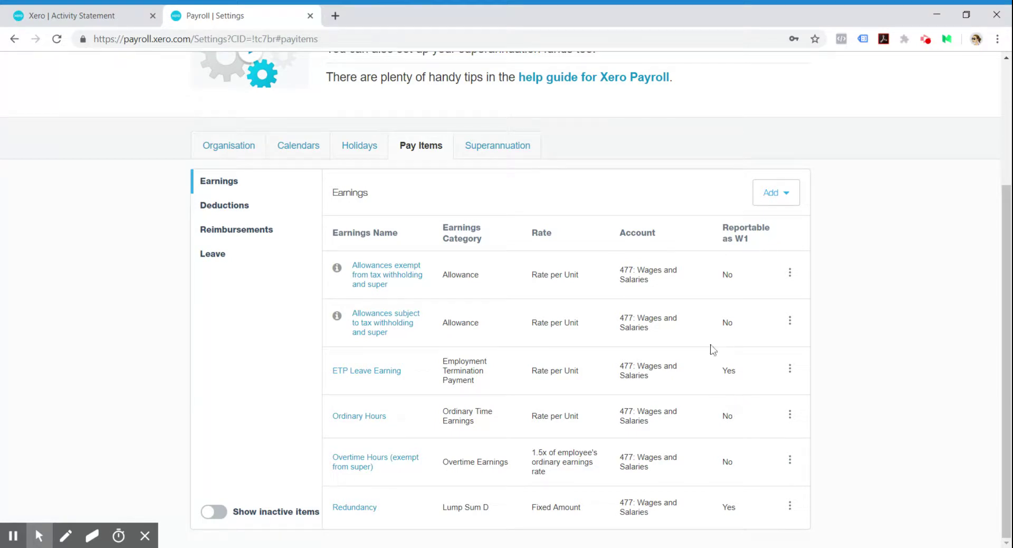
pyautogui.click(790, 414)
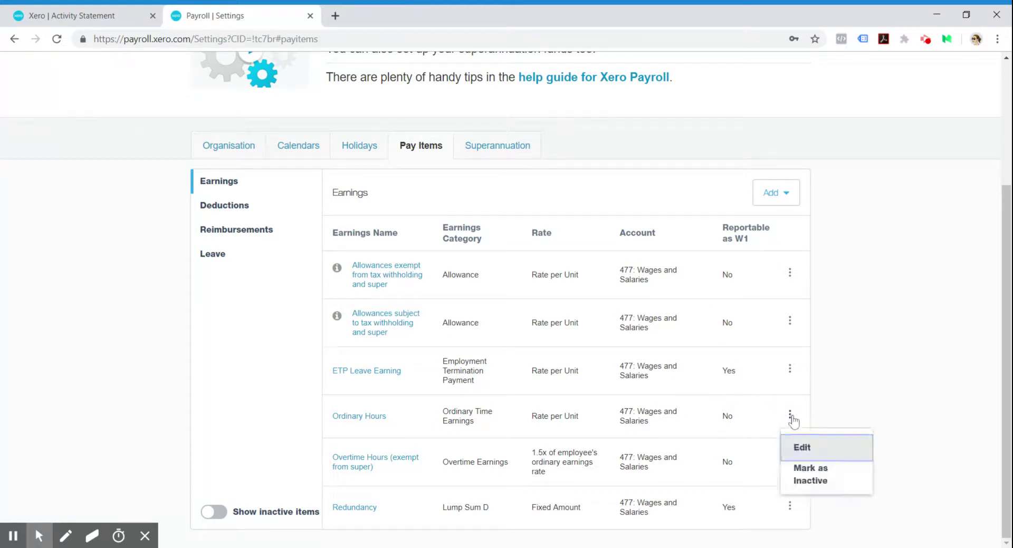
pyautogui.click(804, 447)
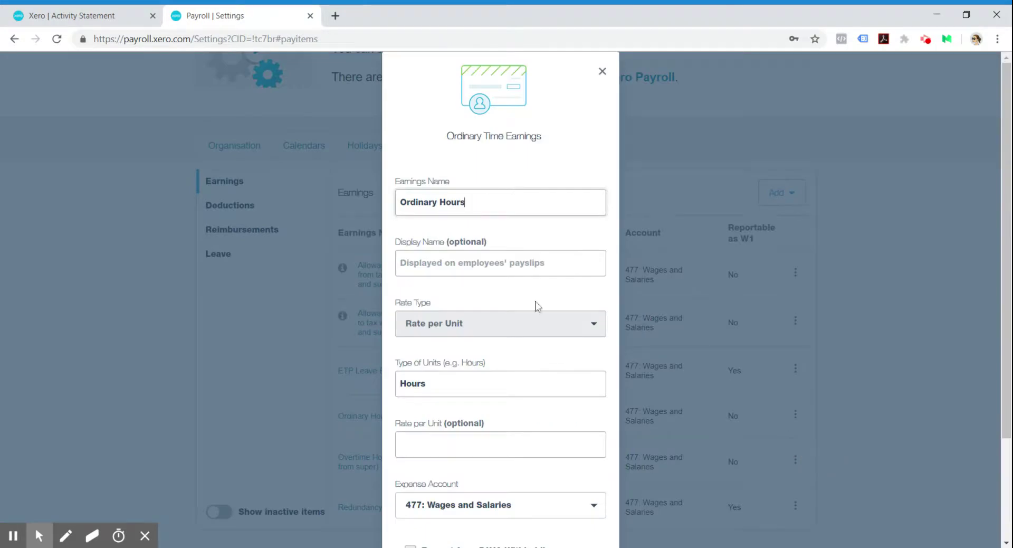
pyautogui.scroll(-3, 537, 306)
pyautogui.click(424, 483)
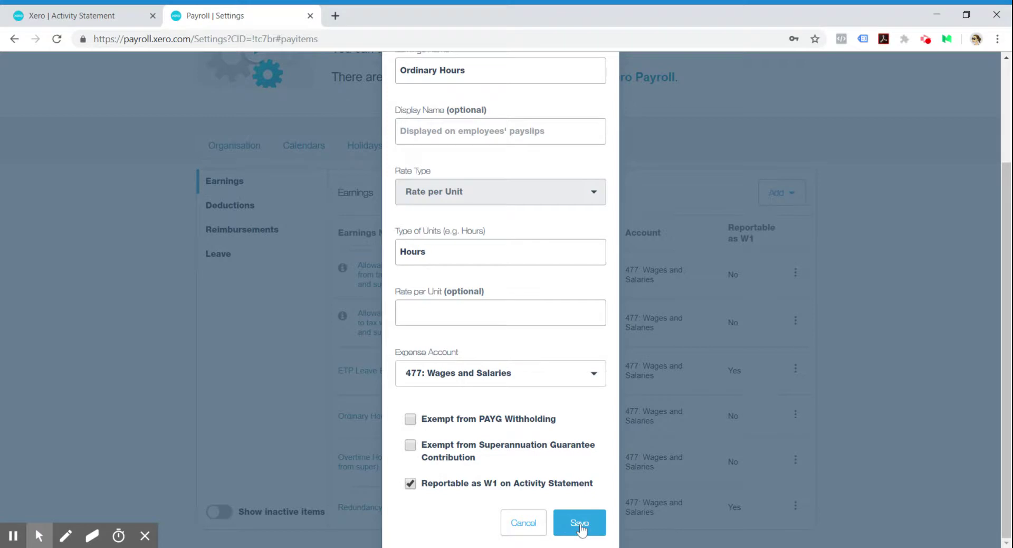
pyautogui.click(580, 524)
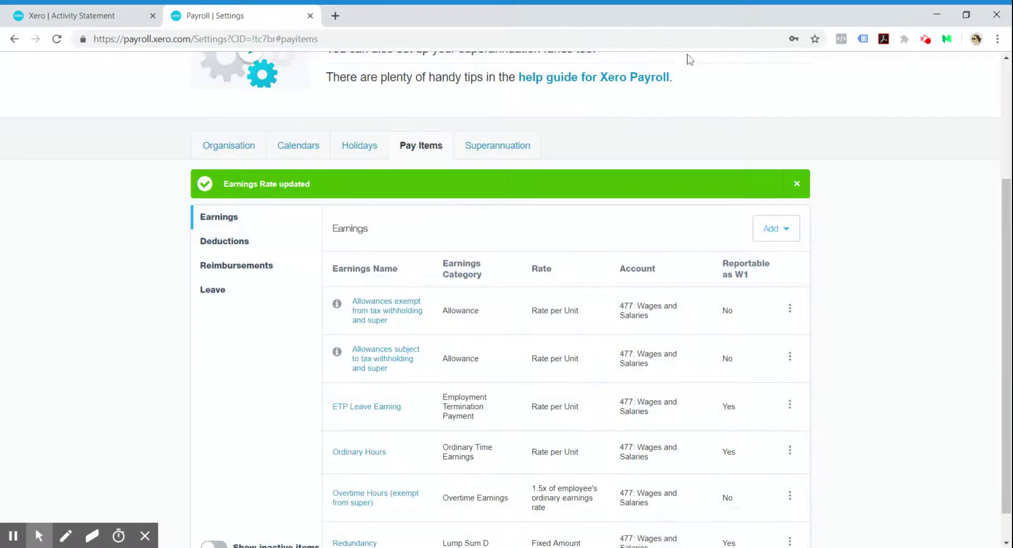
# Step: Return to the Activity Statement, reload it, and reopen the March 2019 reporting period
pyautogui.click(94, 16)
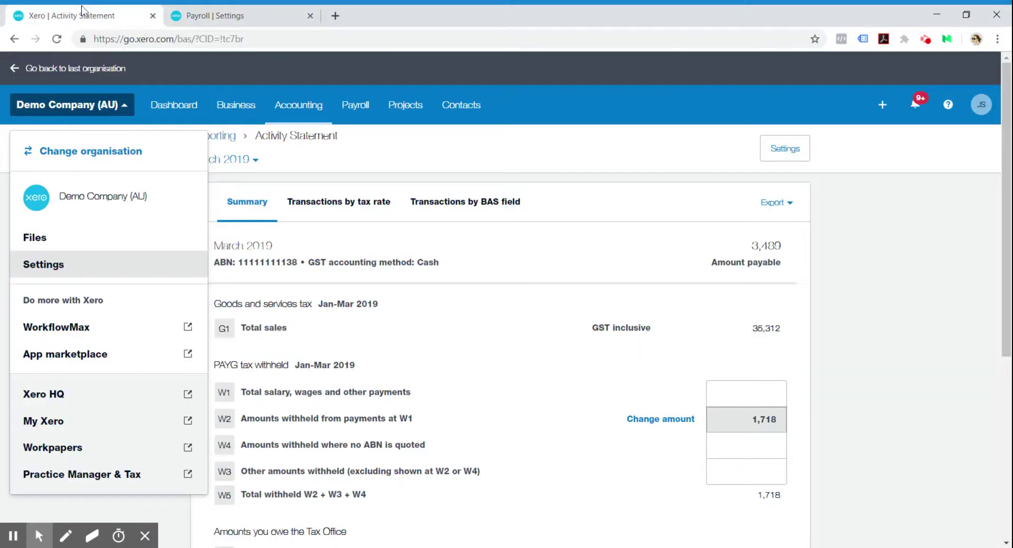
pyautogui.click(57, 40)
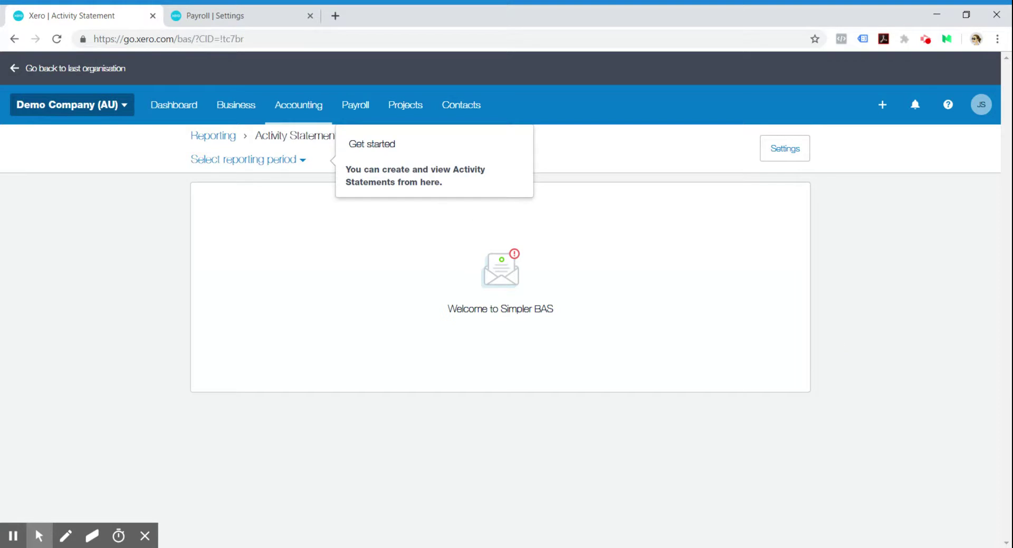
pyautogui.click(303, 160)
pyautogui.scroll(-2, 270, 360)
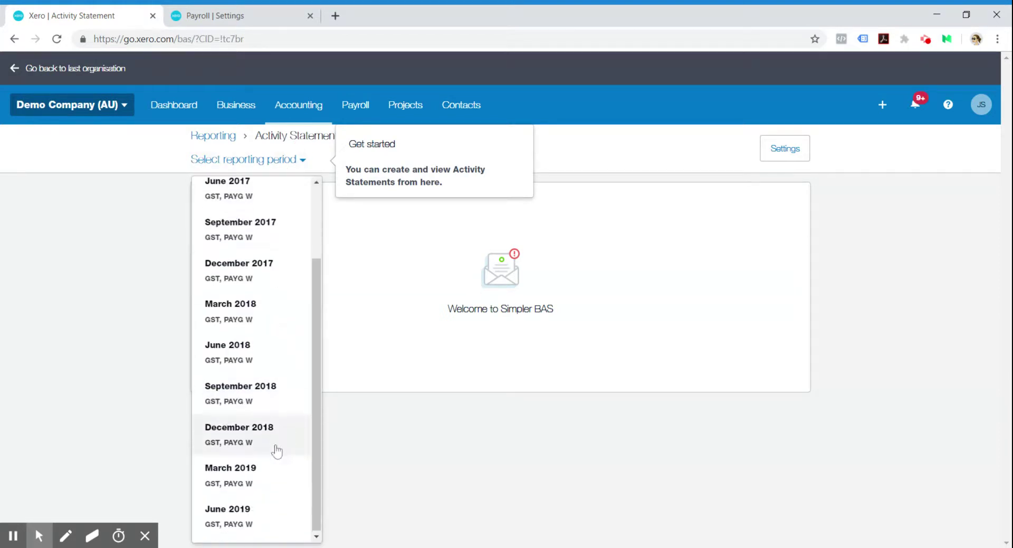
pyautogui.click(294, 462)
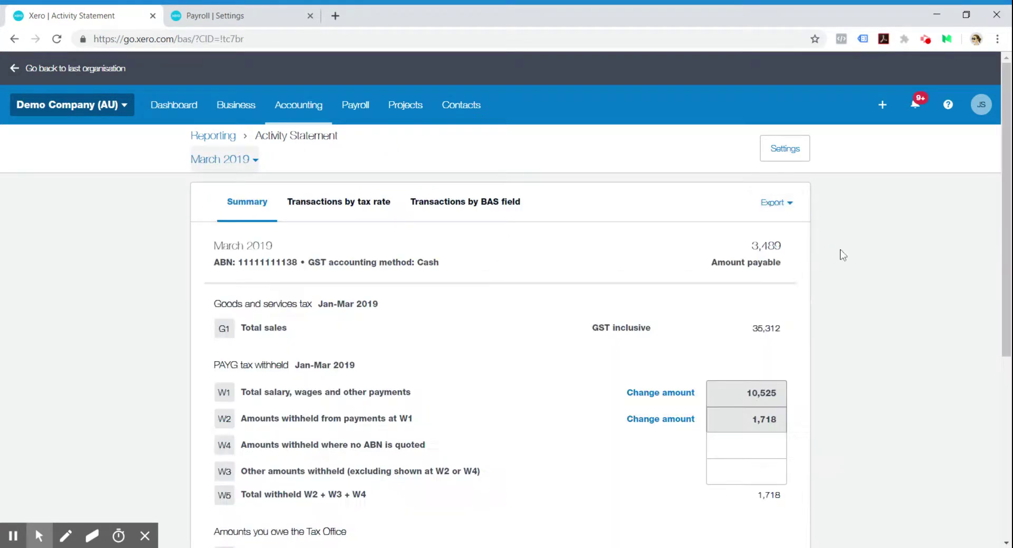
# Step: Check the March 2019 activity statement down to the payment amount and finalise it
pyautogui.scroll(-1, 880, 285)
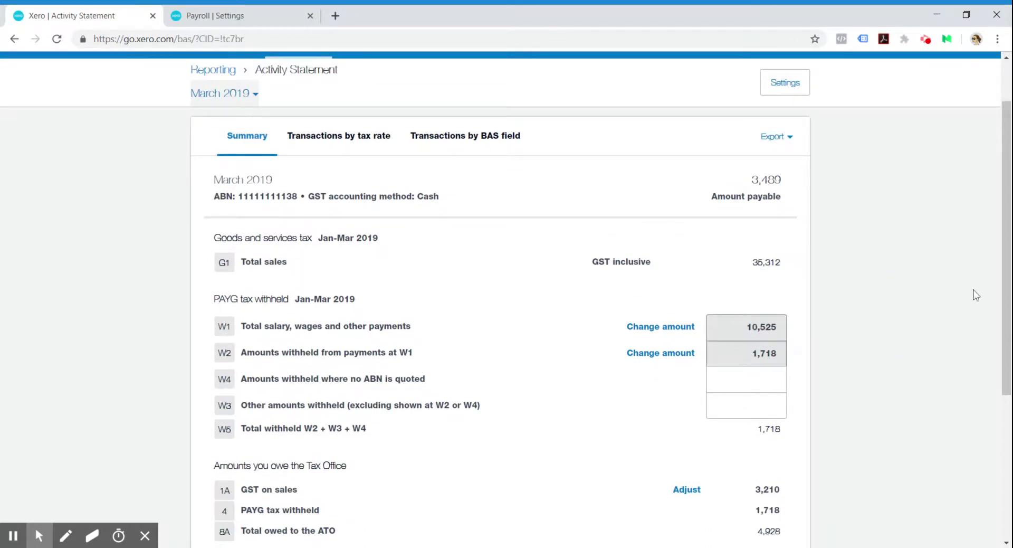
pyautogui.click(1004, 264)
pyautogui.scroll(-5, 1004, 264)
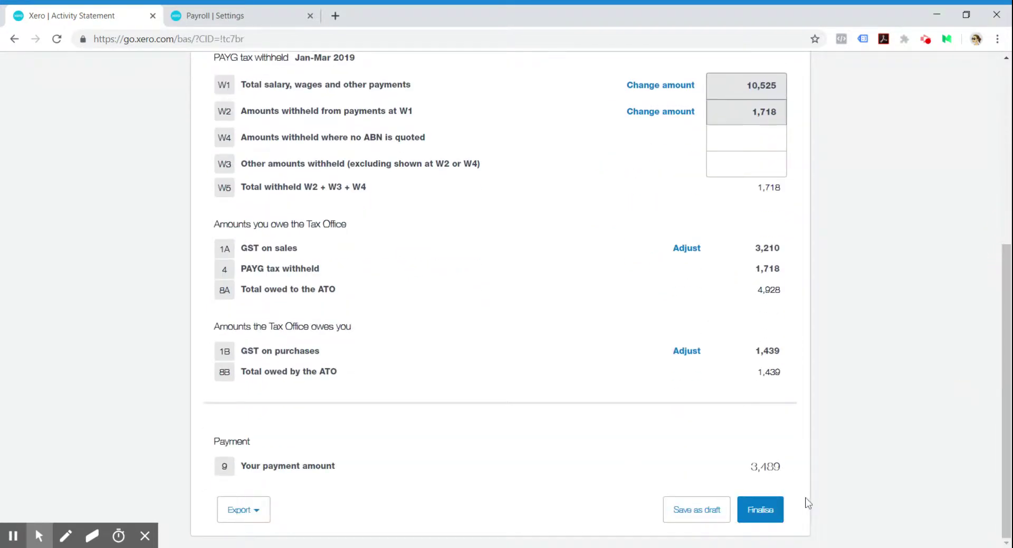
pyautogui.click(761, 519)
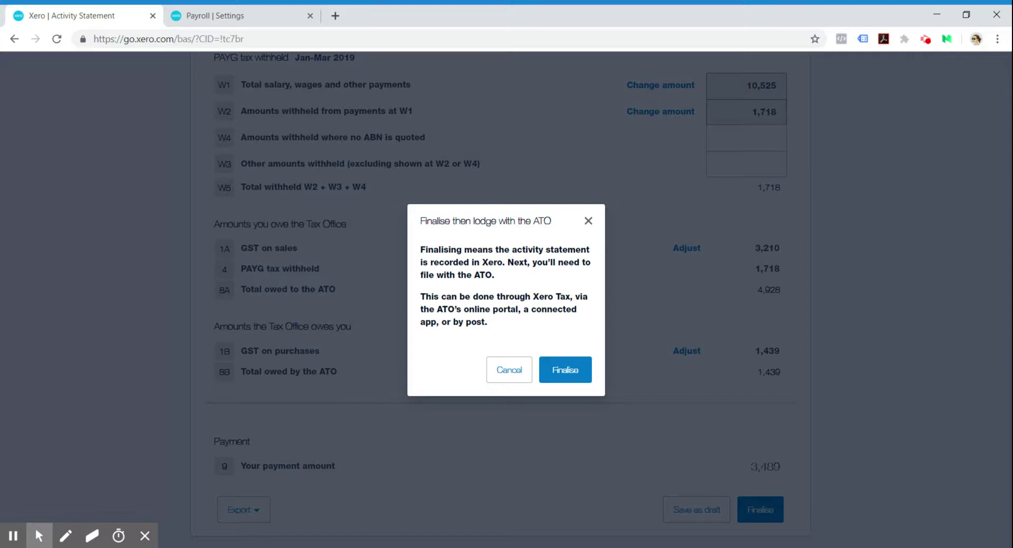
pyautogui.click(576, 377)
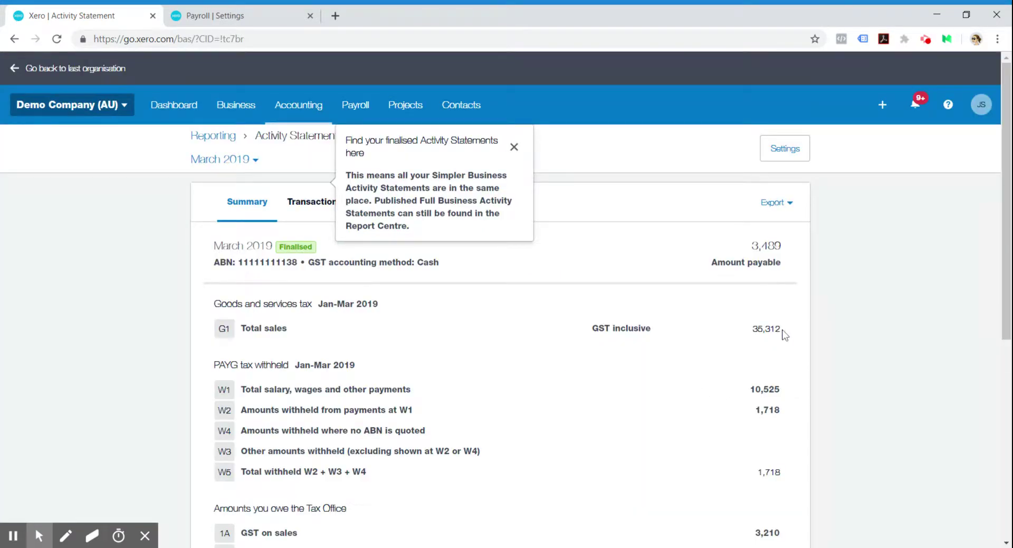
# Step: Review the finalised March 2019 activity statement and delete it
pyautogui.scroll(-1, 808, 351)
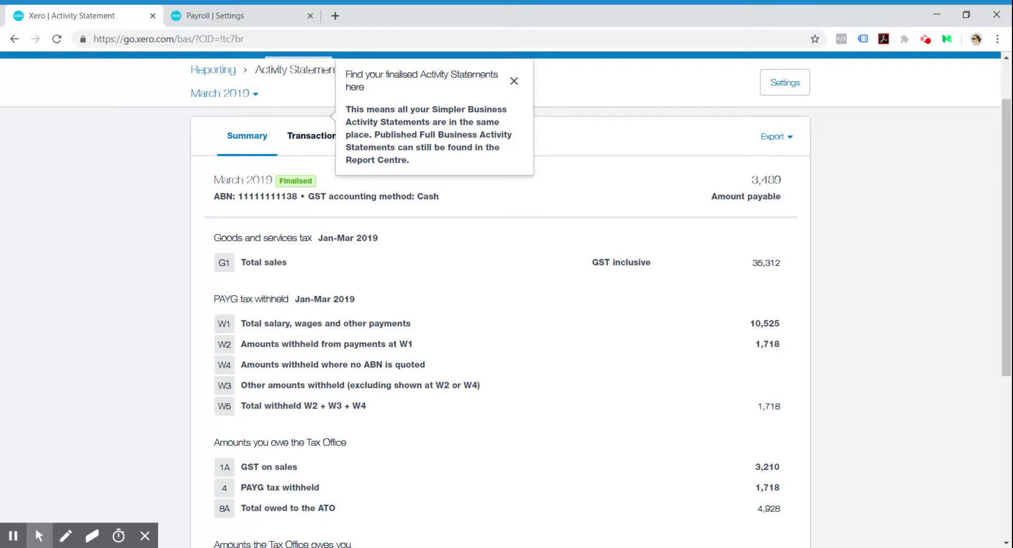
pyautogui.scroll(-7, 971, 290)
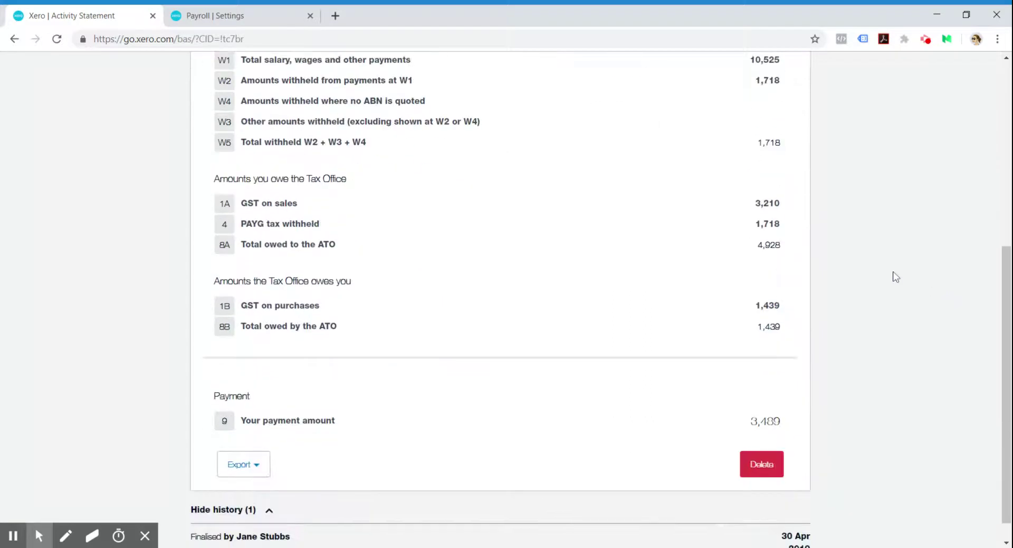
pyautogui.scroll(7, 895, 278)
pyautogui.scroll(-1, 423, 190)
pyautogui.scroll(-5, 670, 339)
pyautogui.click(762, 465)
pyautogui.click(584, 369)
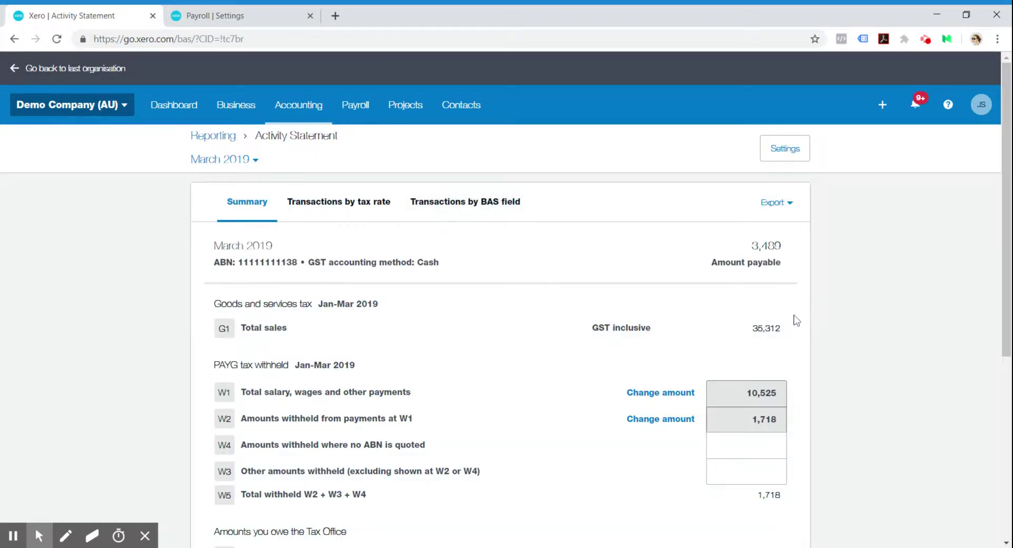
pyautogui.moveTo(1003, 263); pyautogui.dragTo(1004, 243)
pyautogui.click(313, 117)
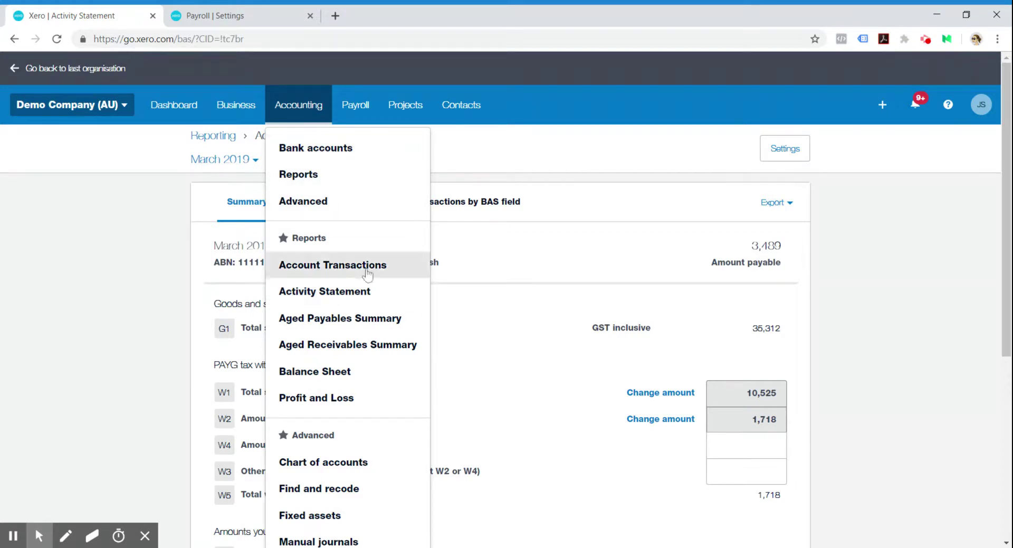
pyautogui.scroll(-1, 369, 426)
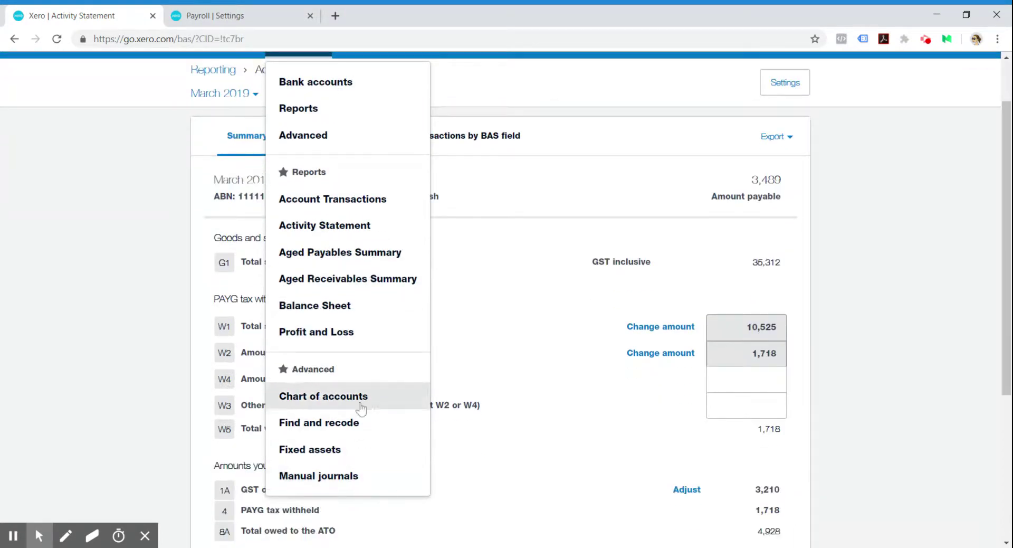
pyautogui.scroll(1, 359, 211)
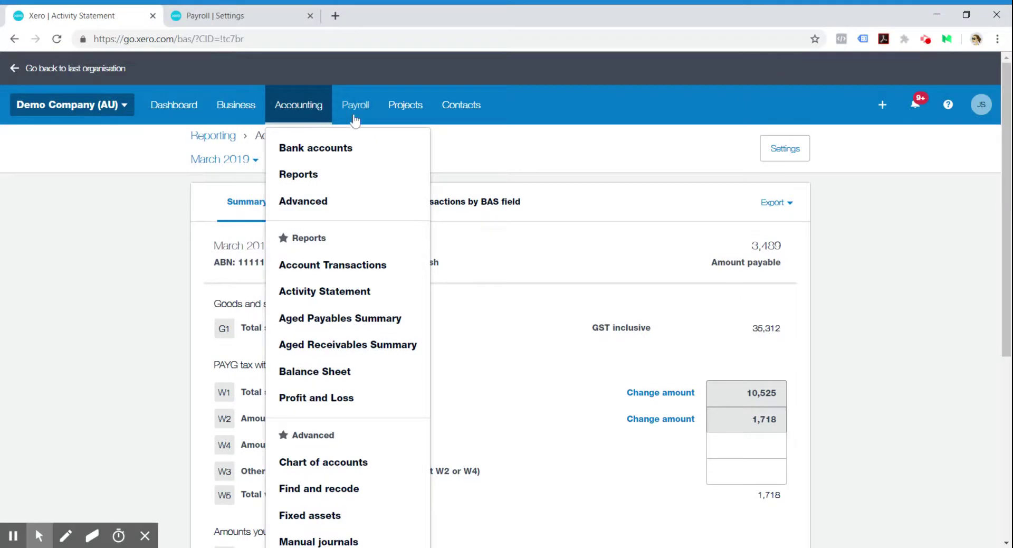
pyautogui.click(480, 152)
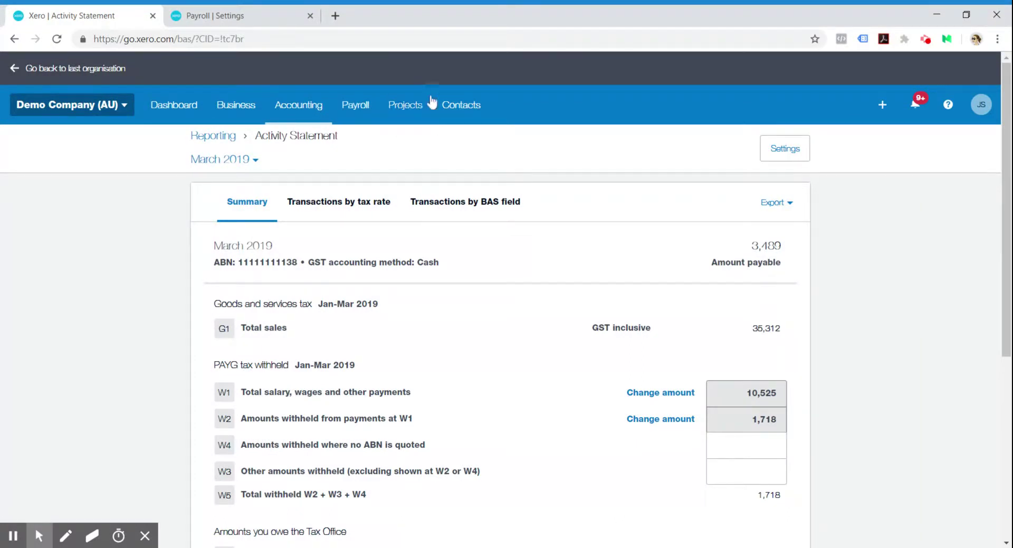
# Step: Open the list of all contacts and look through its entries, groups and smart lists
pyautogui.click(467, 108)
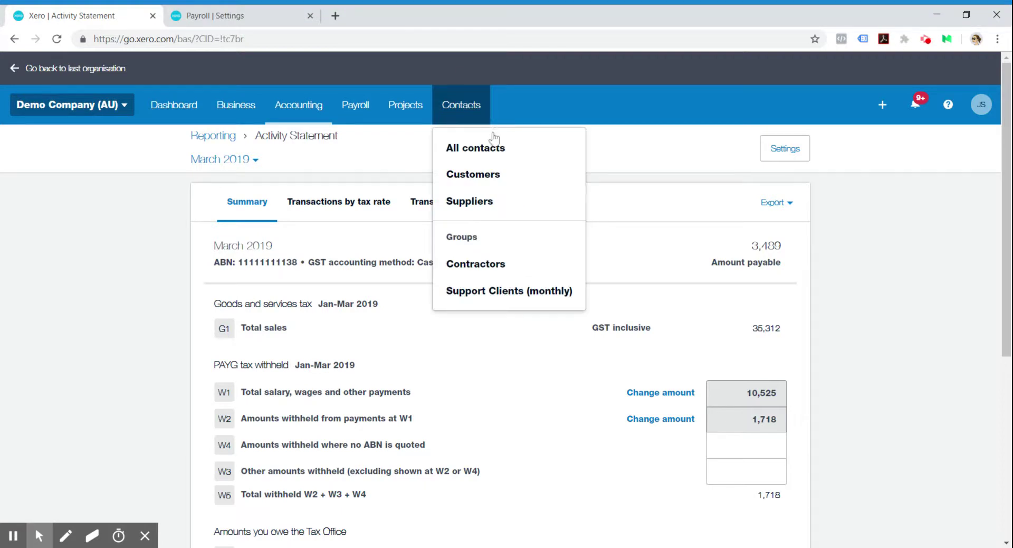
pyautogui.click(477, 174)
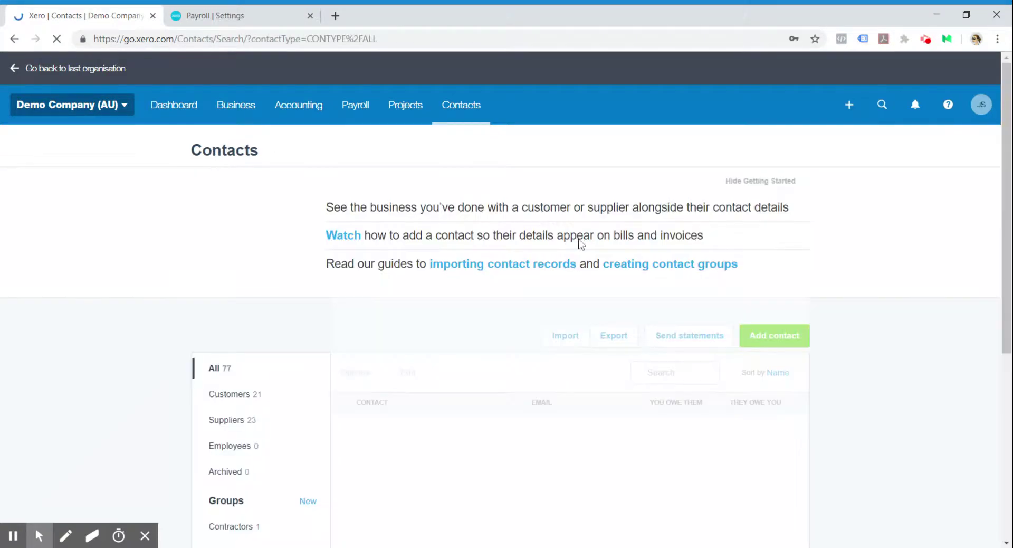
pyautogui.scroll(-1, 485, 304)
pyautogui.scroll(-5, 747, 321)
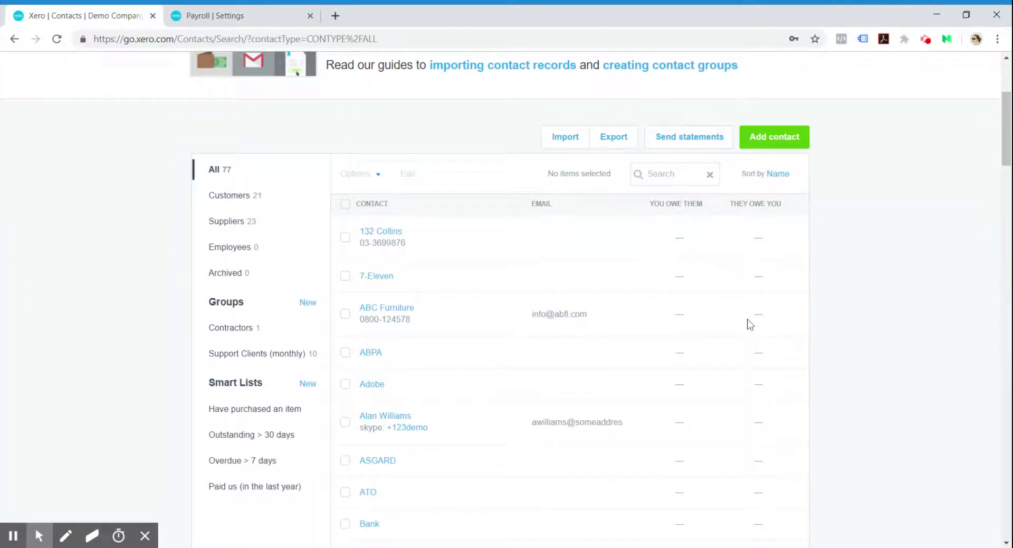
# Step: Open a blank form for adding a contact and look through its contact information, address and financial details fields
pyautogui.scroll(-1, 747, 322)
pyautogui.scroll(3, 686, 309)
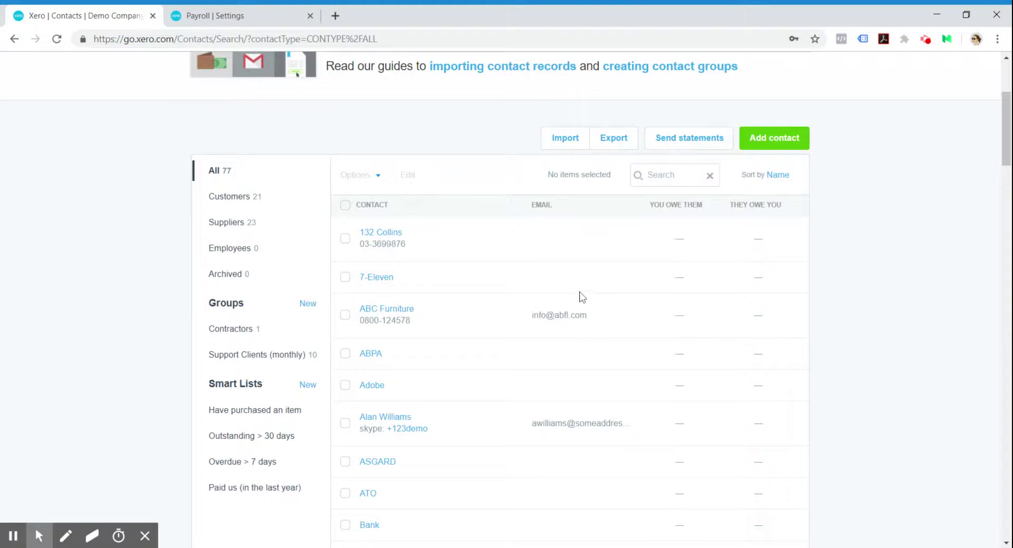
pyautogui.scroll(1, 689, 268)
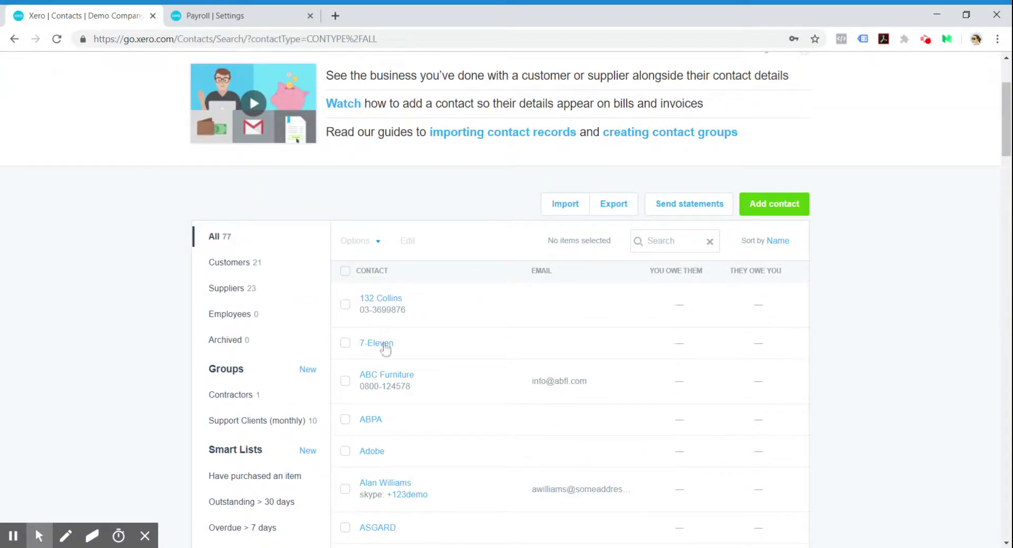
pyautogui.scroll(-1, 423, 369)
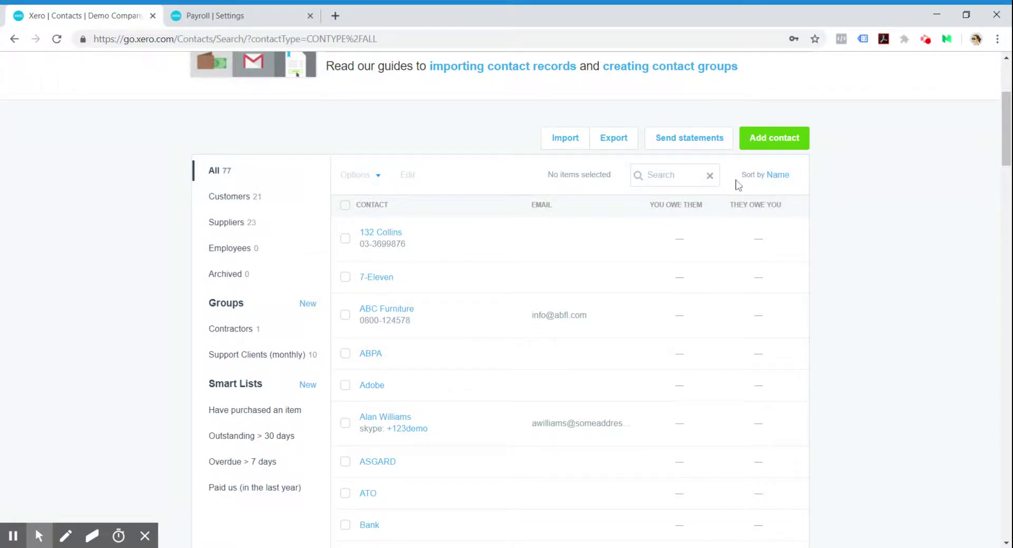
pyautogui.click(763, 146)
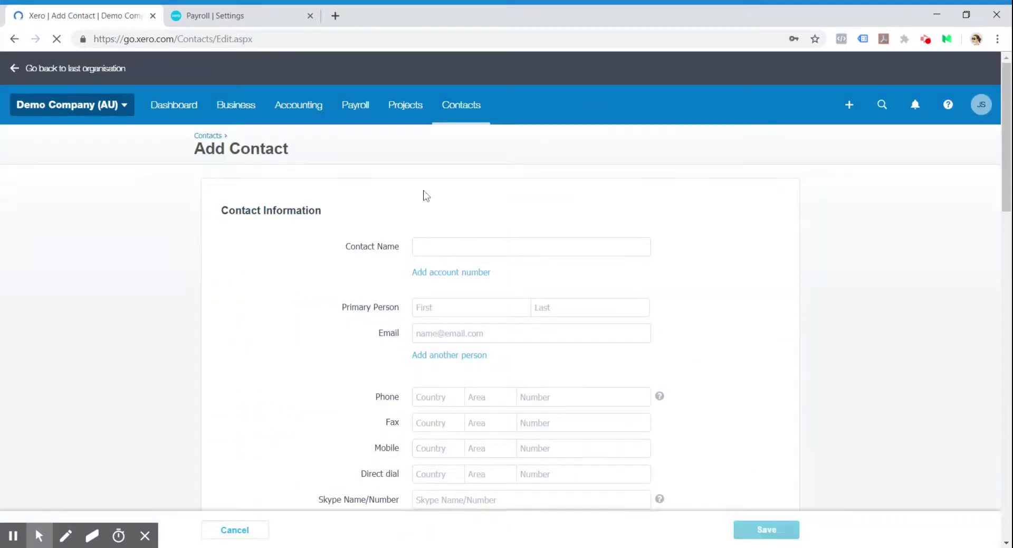
pyautogui.scroll(-3, 454, 215)
pyautogui.scroll(-10, 498, 237)
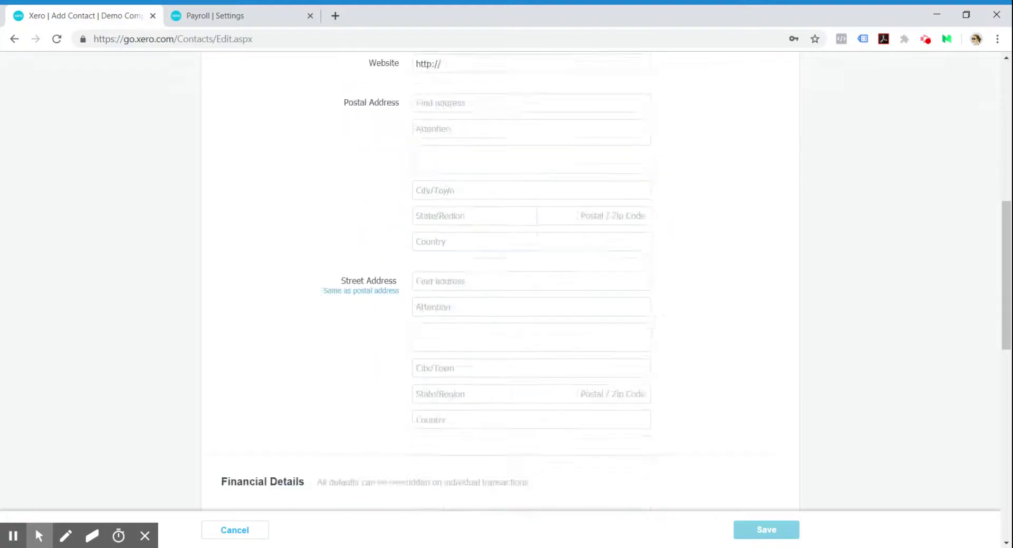
pyautogui.scroll(-7, 694, 341)
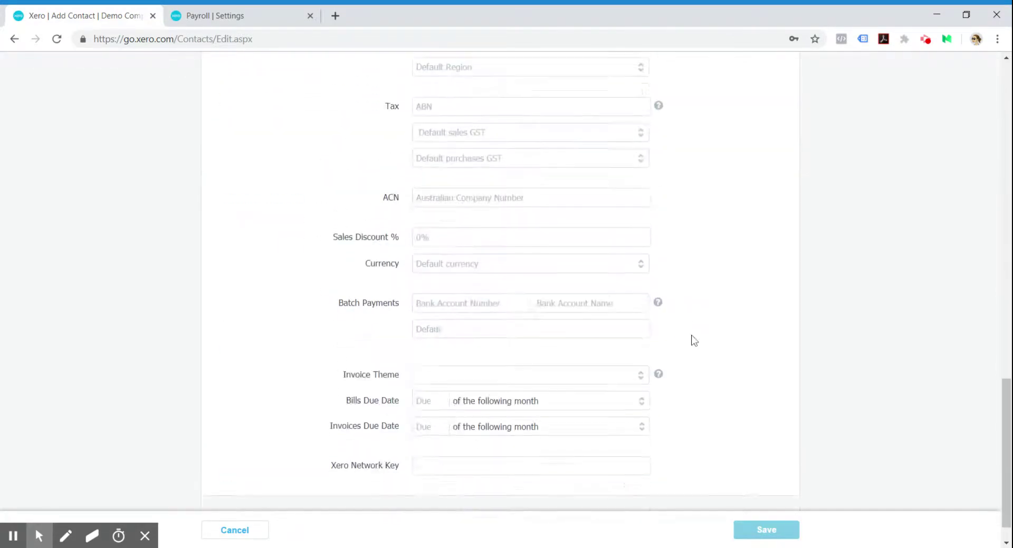
pyautogui.moveTo(997, 449); pyautogui.dragTo(999, 120)
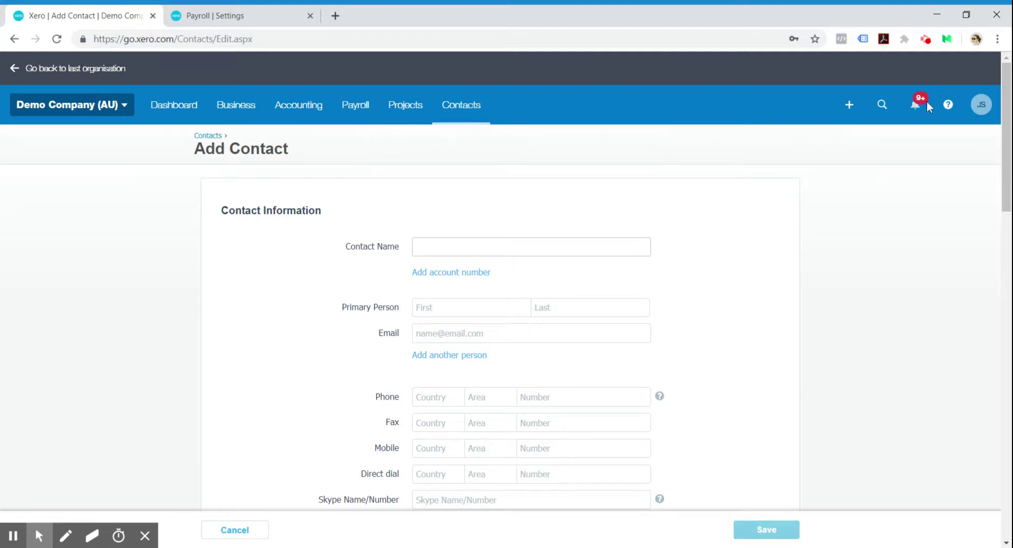
# Step: Leave the new contact form without saving and return to the demo company's dashboard overview
pyautogui.click(107, 111)
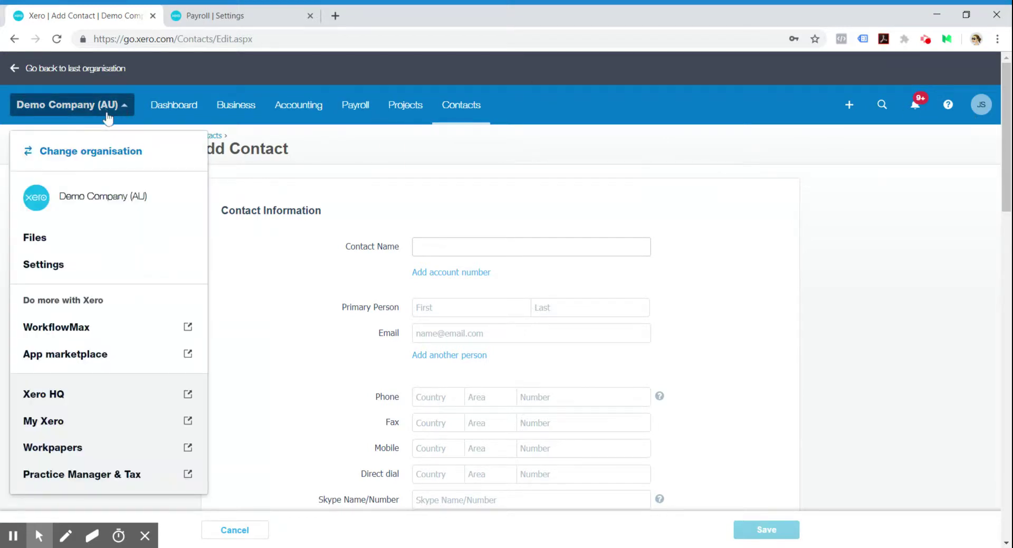
pyautogui.click(368, 186)
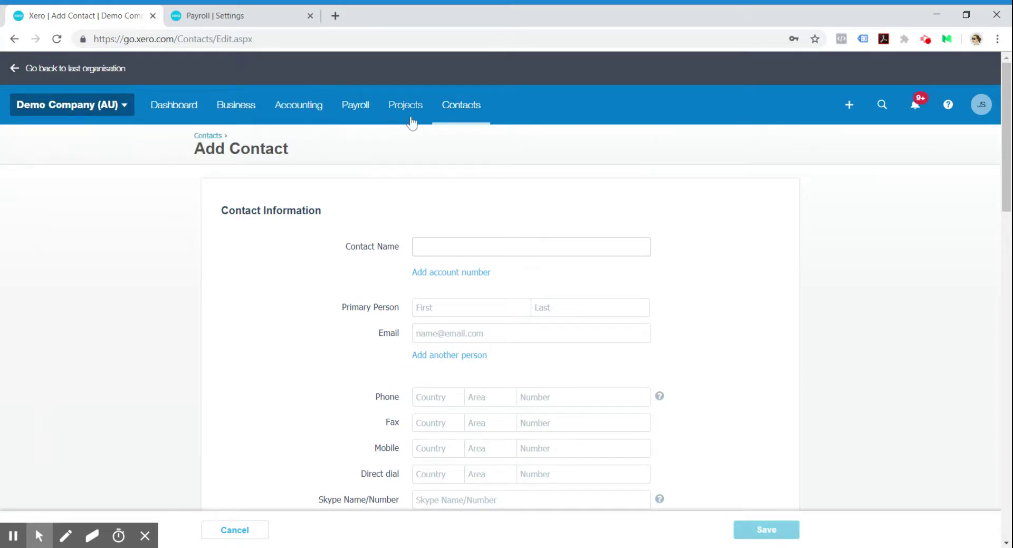
pyautogui.click(309, 109)
pyautogui.click(241, 120)
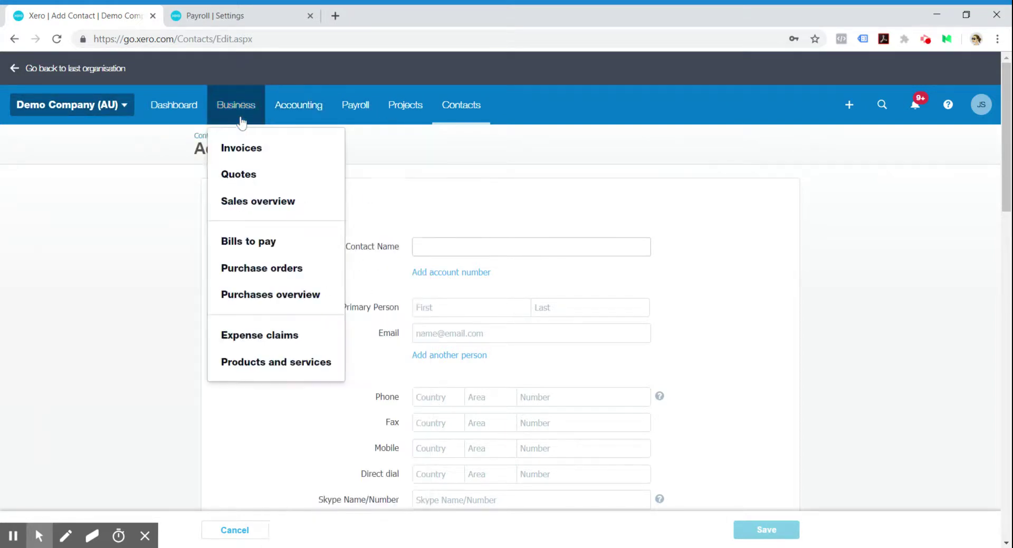
pyautogui.click(191, 120)
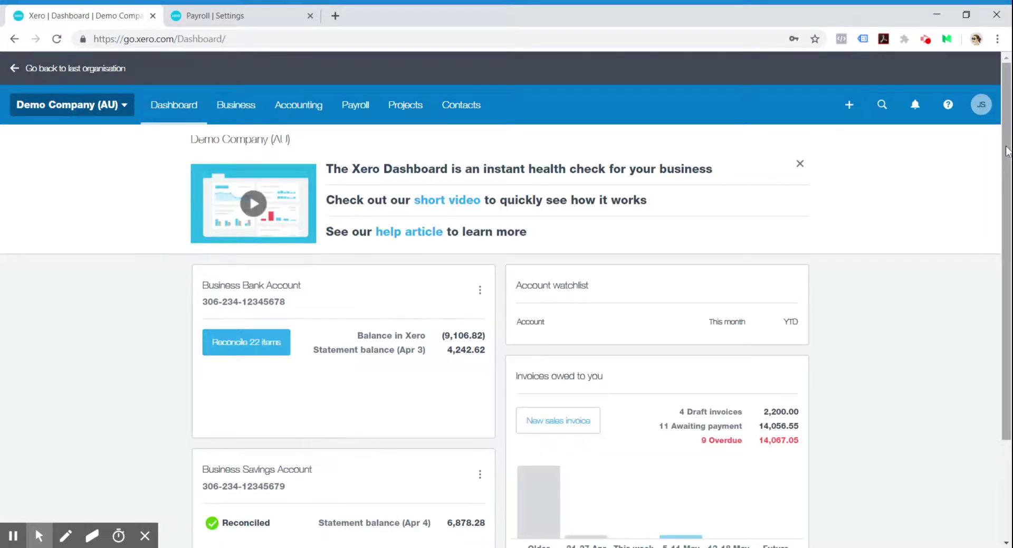
pyautogui.moveTo(1007, 153)
pyautogui.mouseDown()
pyautogui.moveTo(1005, 337)
pyautogui.moveTo(991, 423)
pyautogui.moveTo(988, 159)
pyautogui.mouseUp()
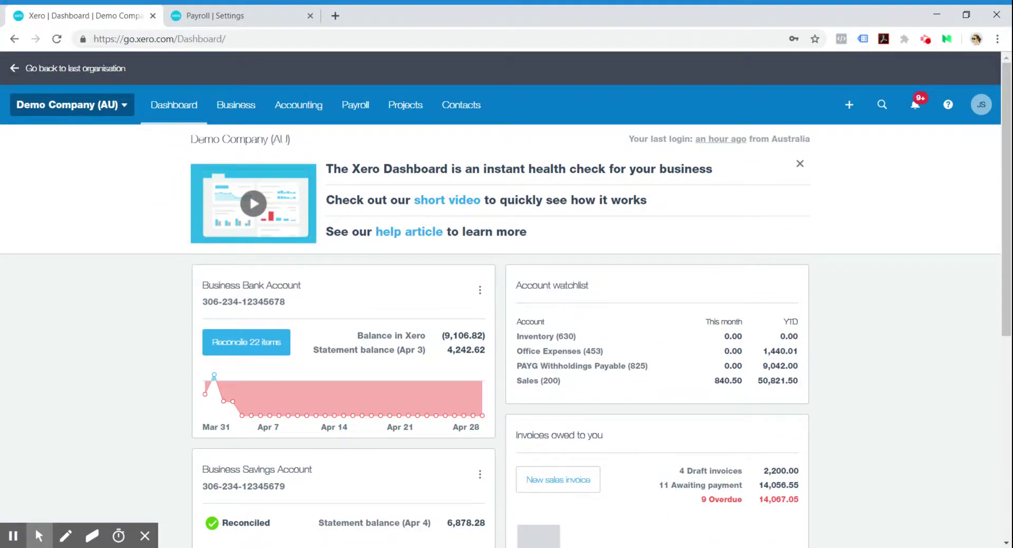